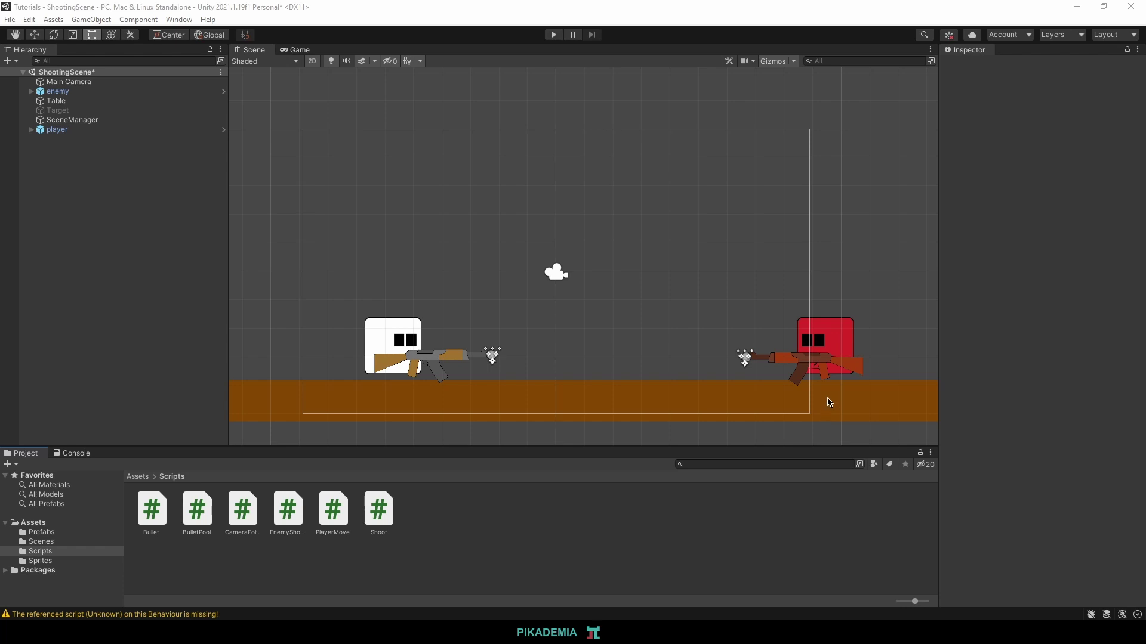
Add a new Obserwowany script component to the player object and open it in the code editor.
click(36, 131)
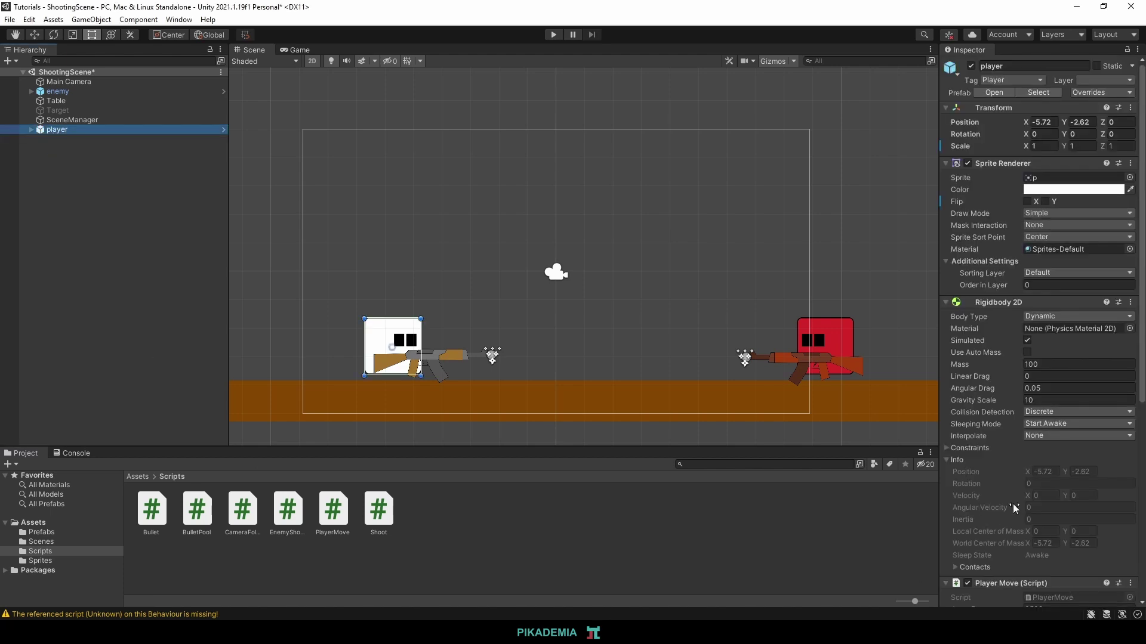
scroll(1070, 504, down, 5)
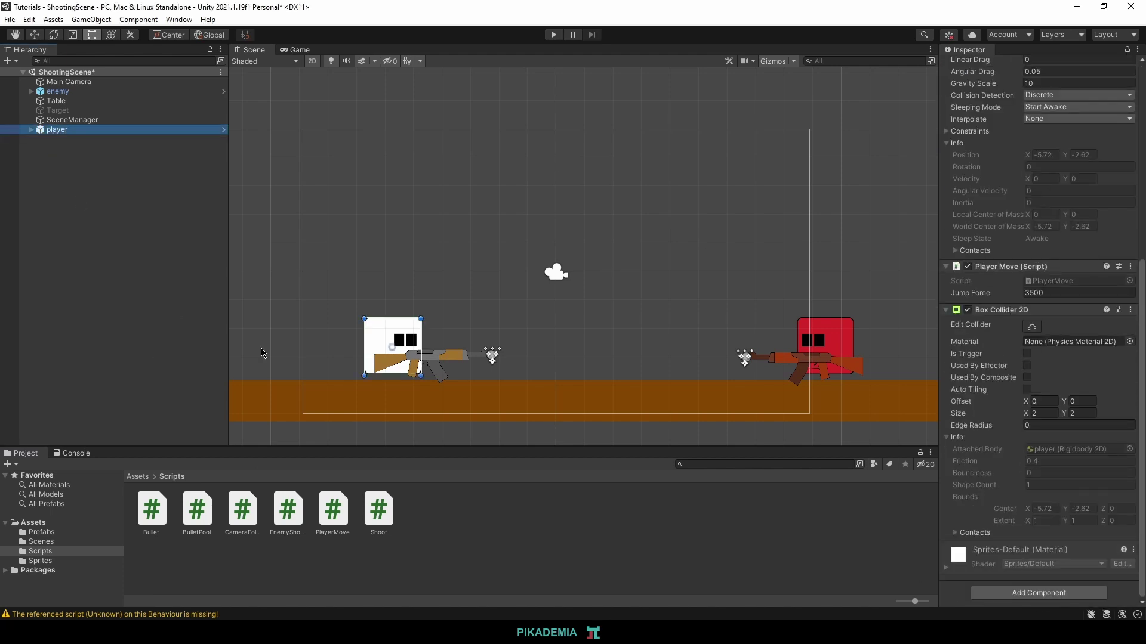
click(1044, 594)
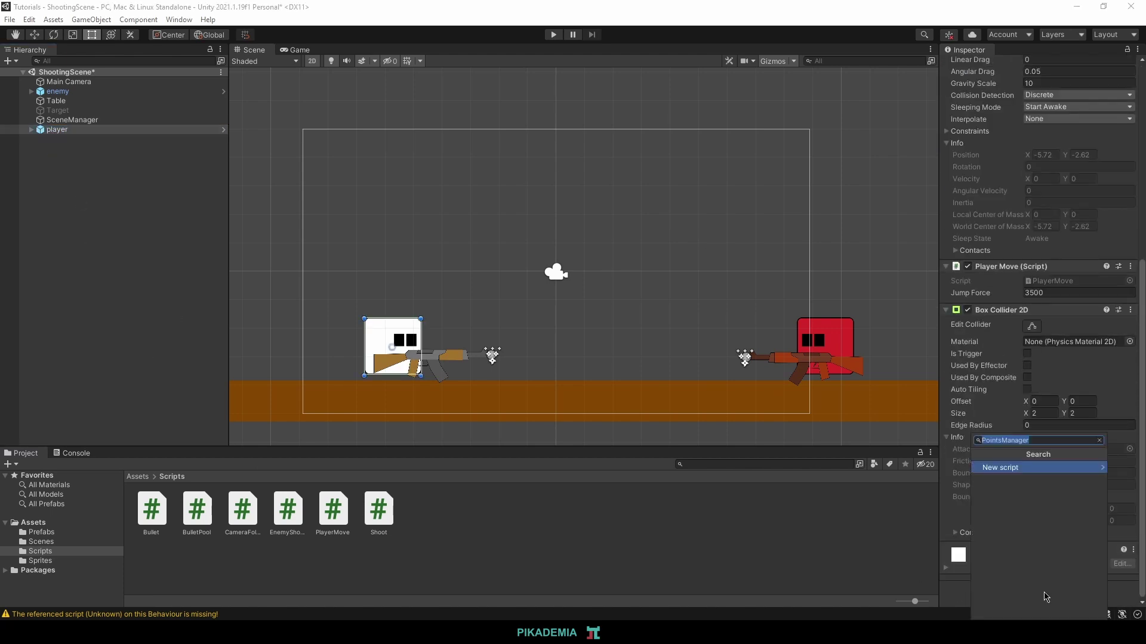
text(O)
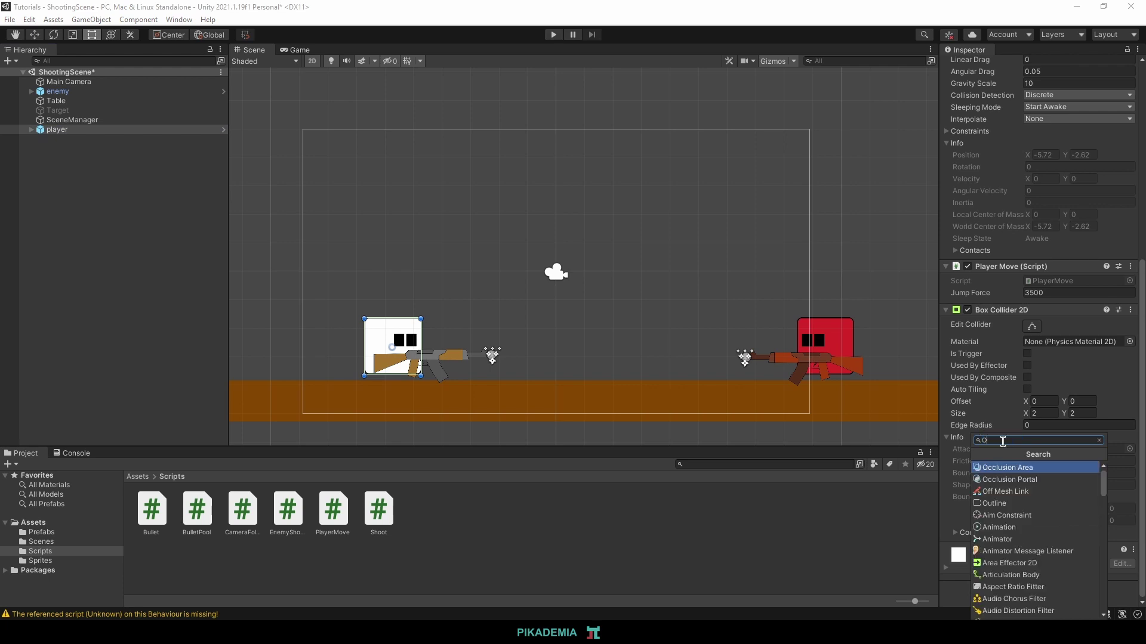
text(bse)
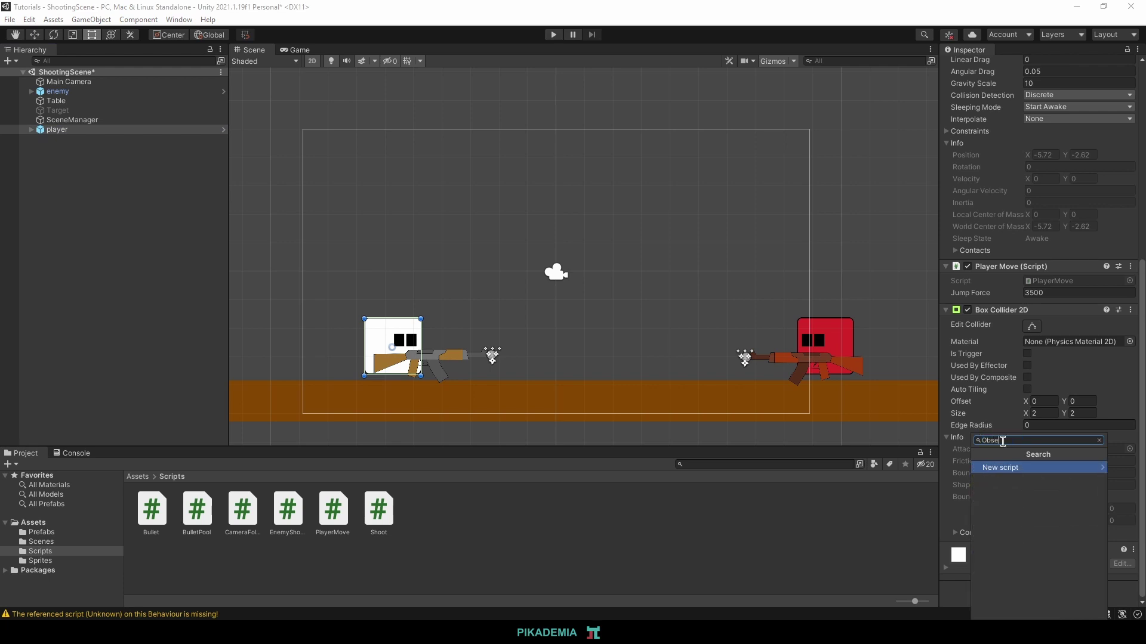
text(rwowa)
text(ny)
click(1018, 469)
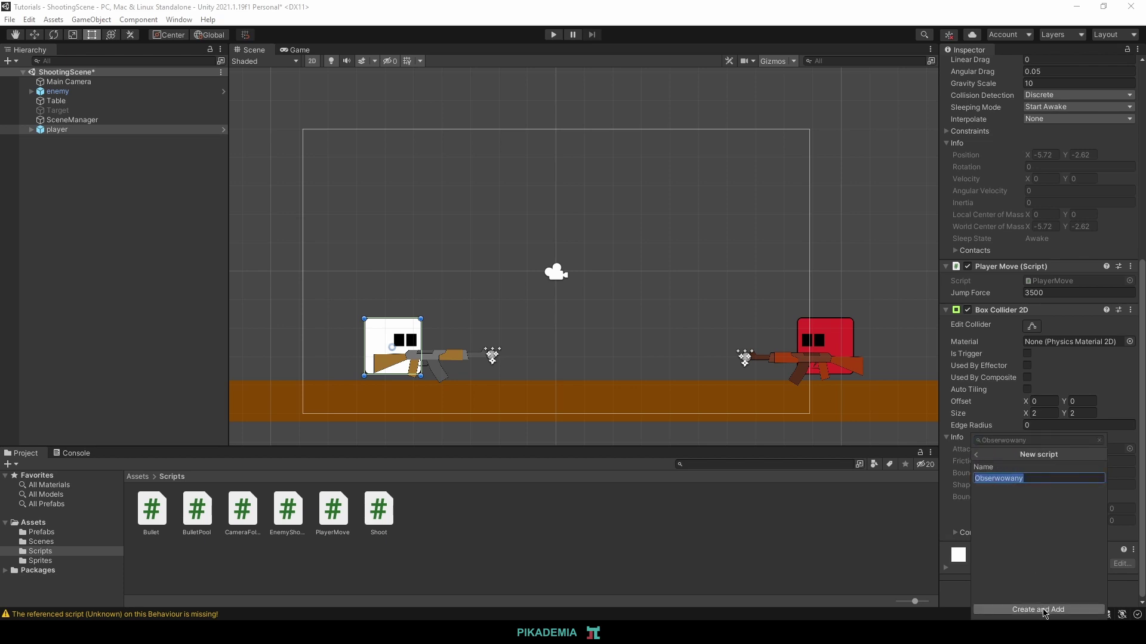
click(1043, 610)
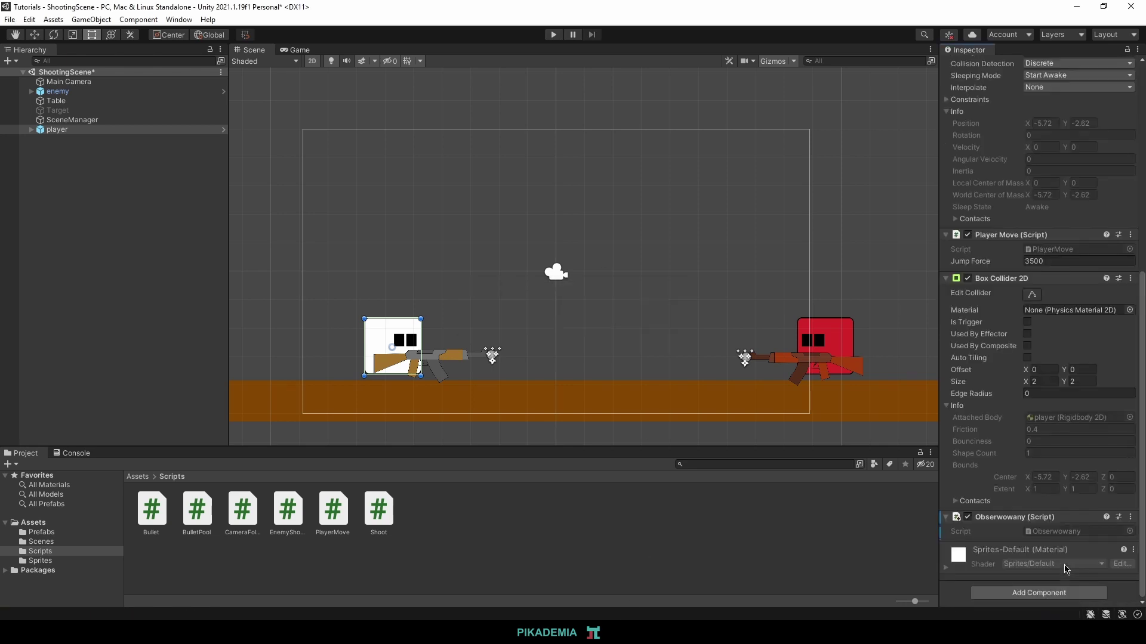
click(1060, 537)
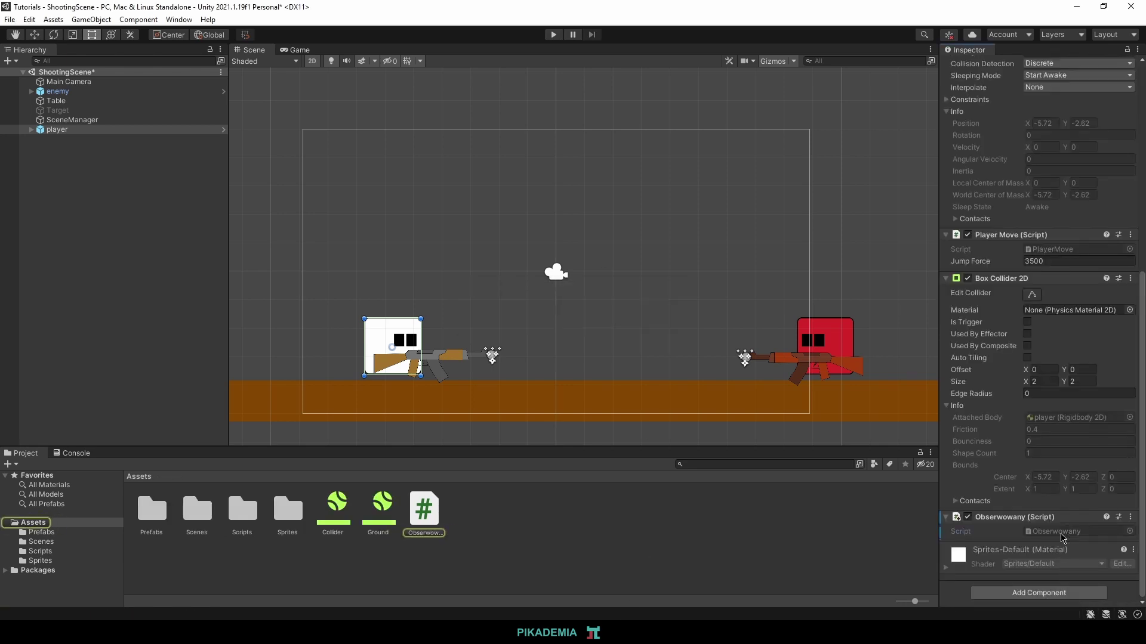
double_click(1060, 537)
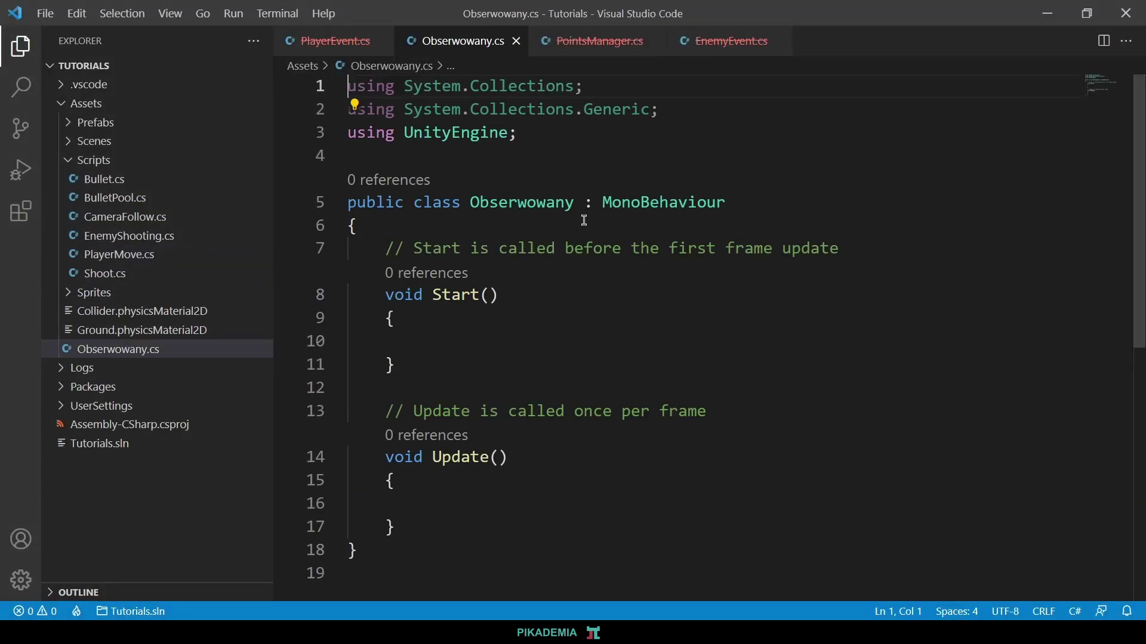
Replace the Start comment on line 7 with 'public static event', dropping the wrong AccelerationEvent type.
click(660, 248)
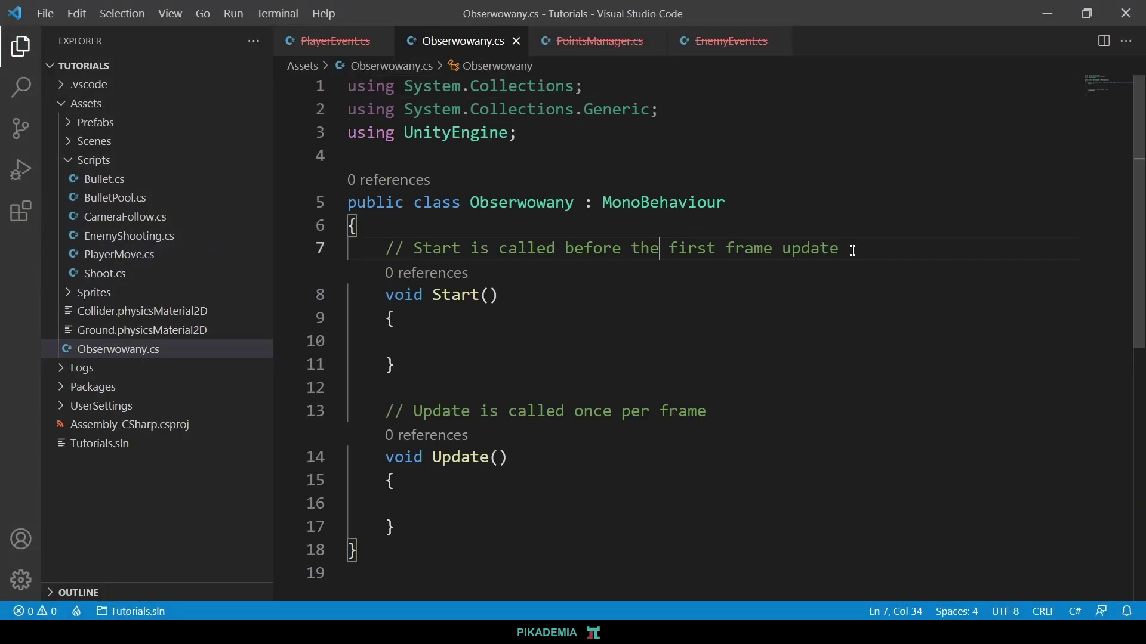
drag(852, 251, 386, 246)
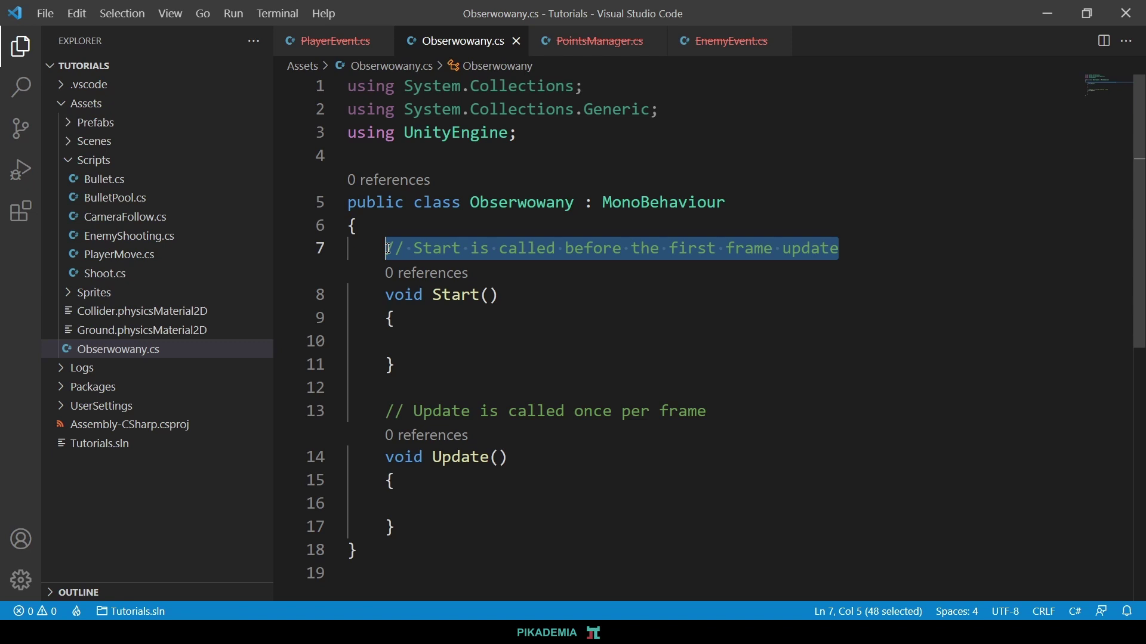
key(BackSpace)
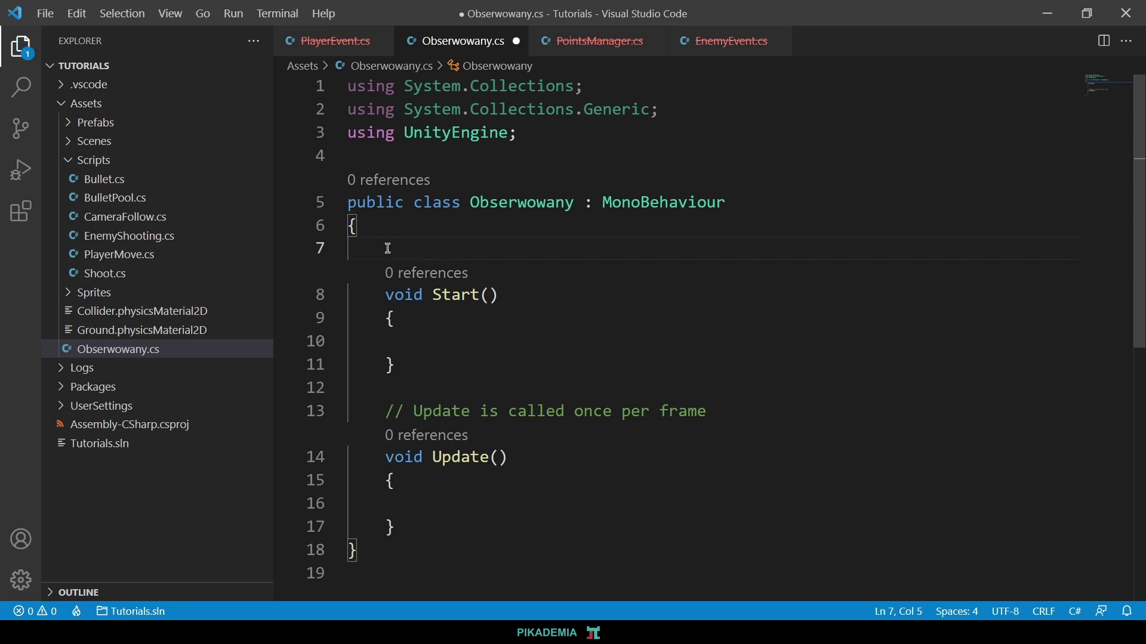
text(pub)
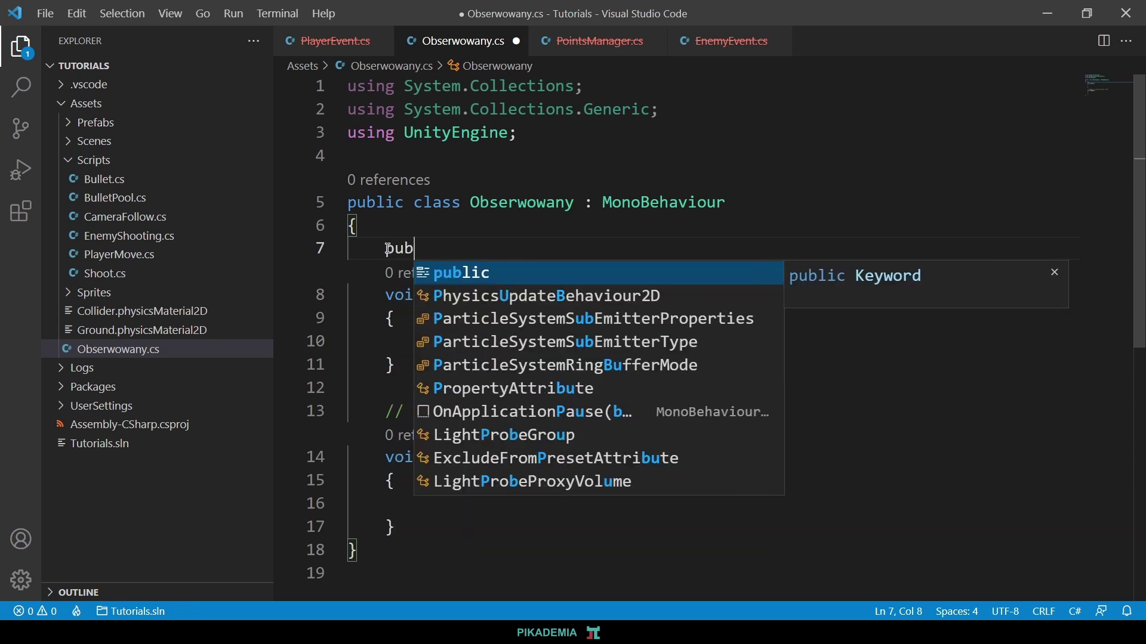
text(lic )
text(st)
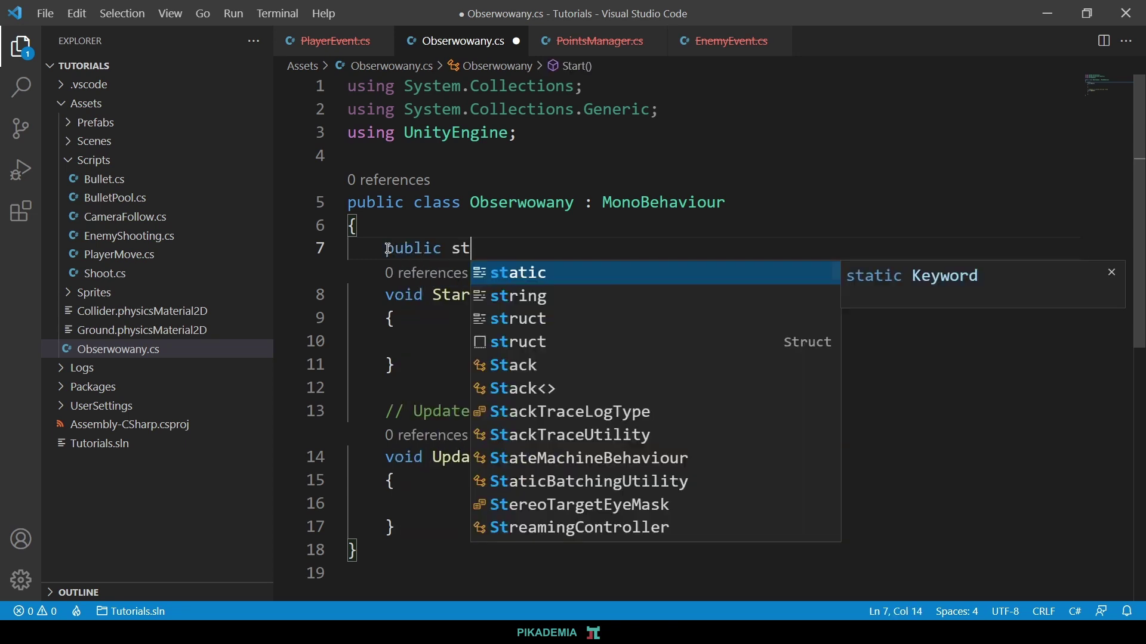
text(t)
key(BackSpace)
text(atic )
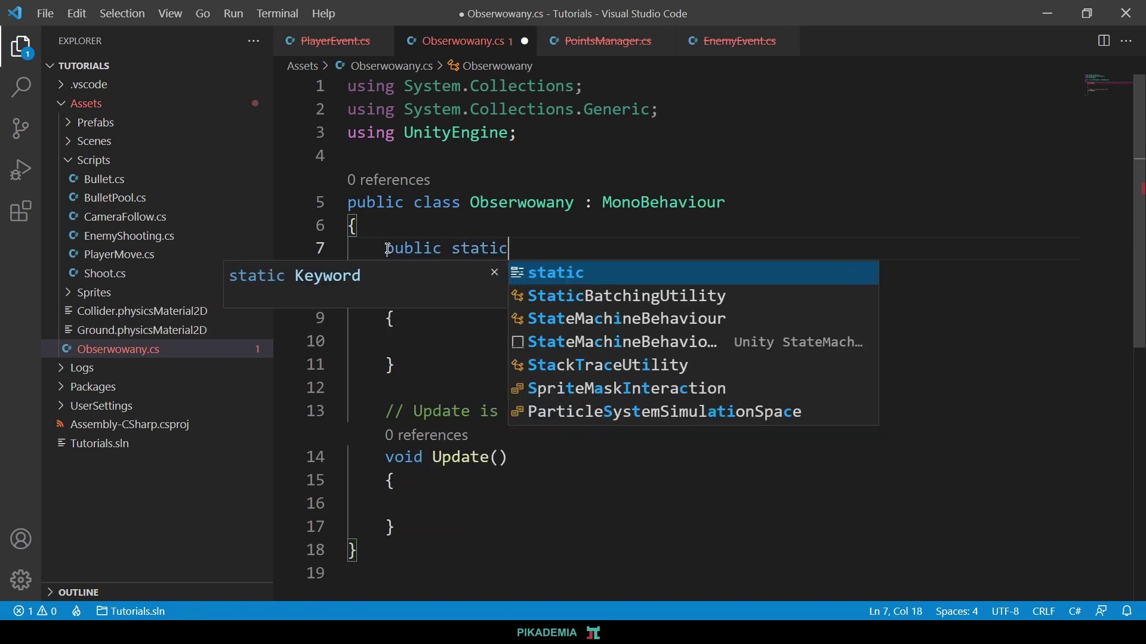
text(e)
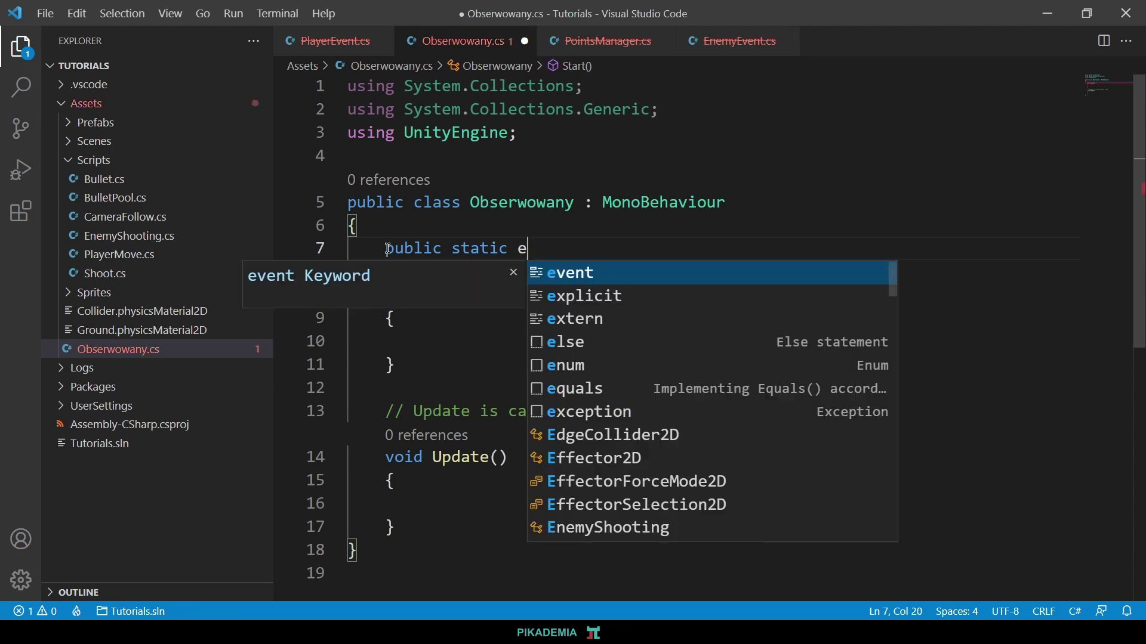
text(vent )
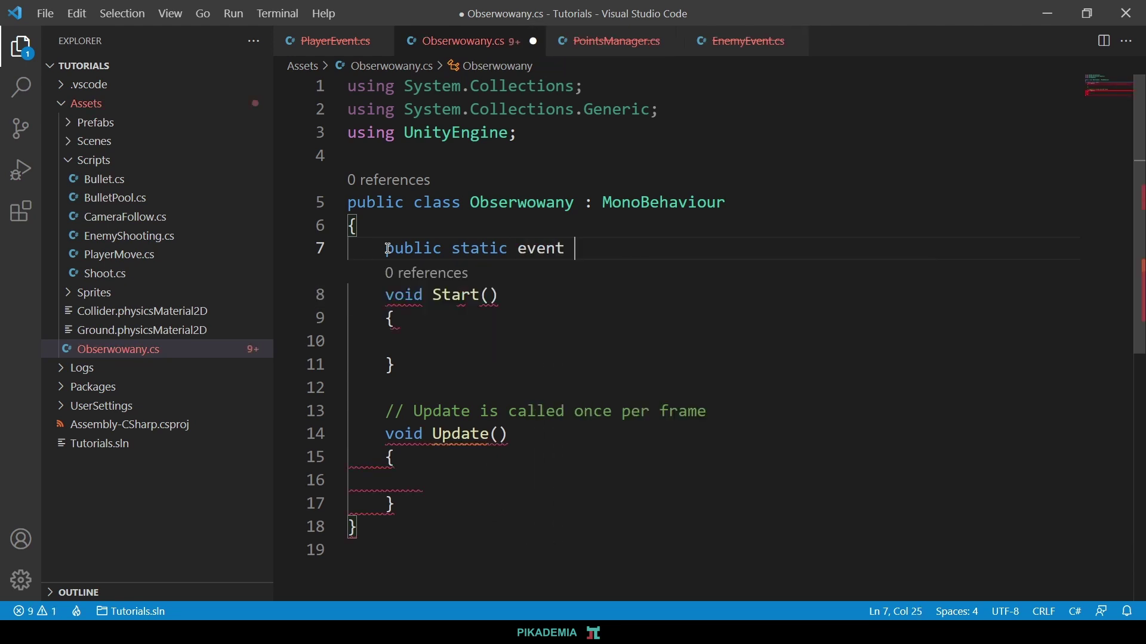
text(Action)
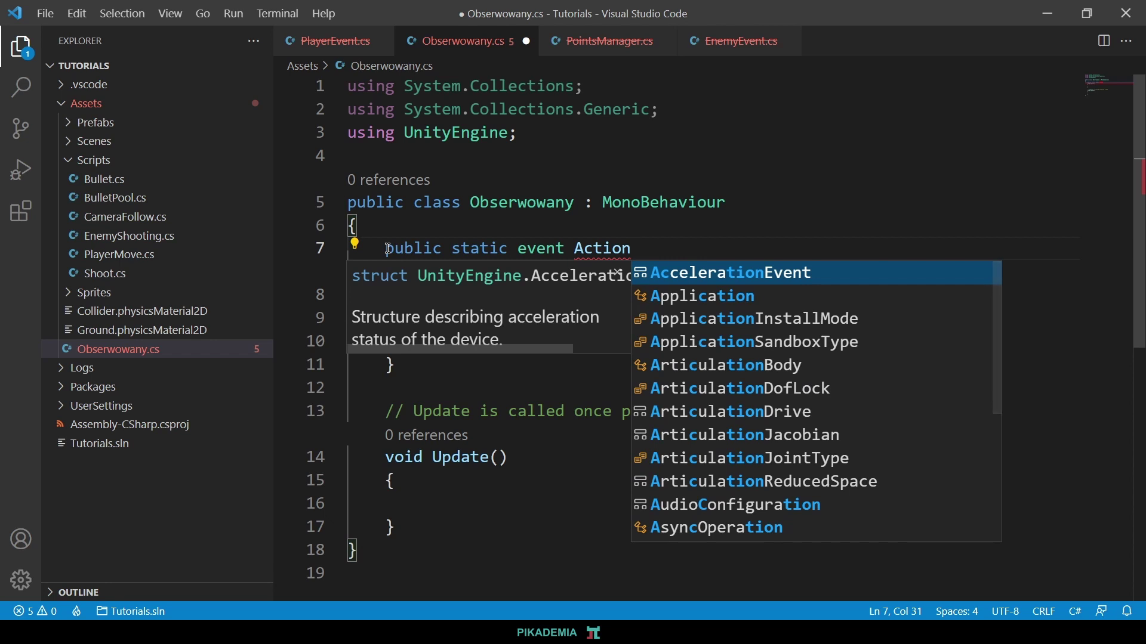
key(Tab)
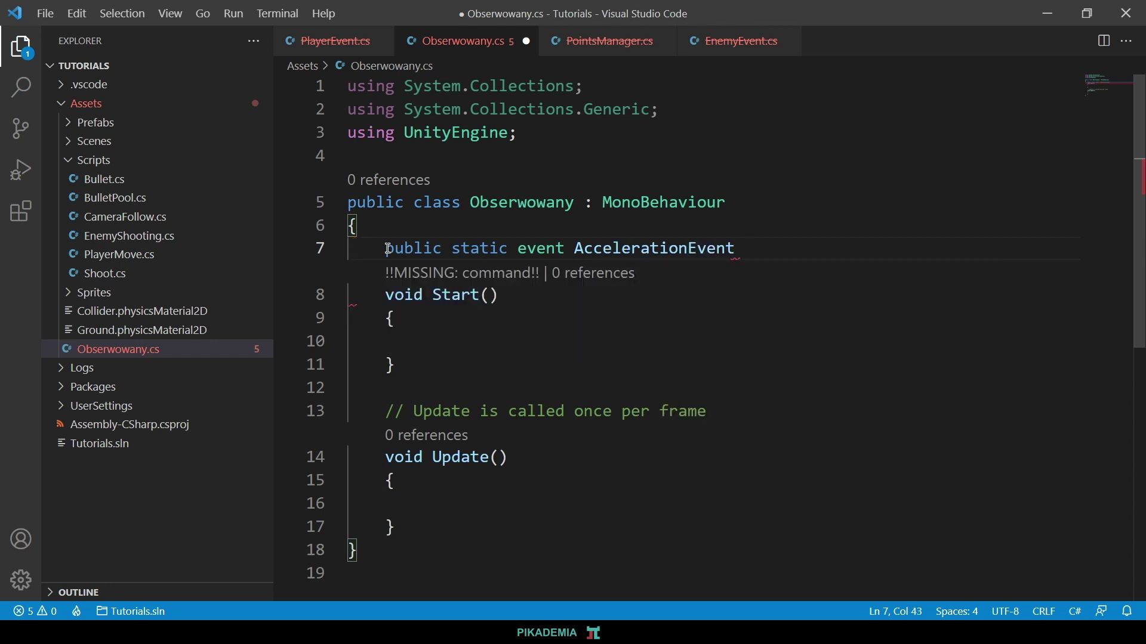
key(BackSpace)
mouse_move(697, 247)
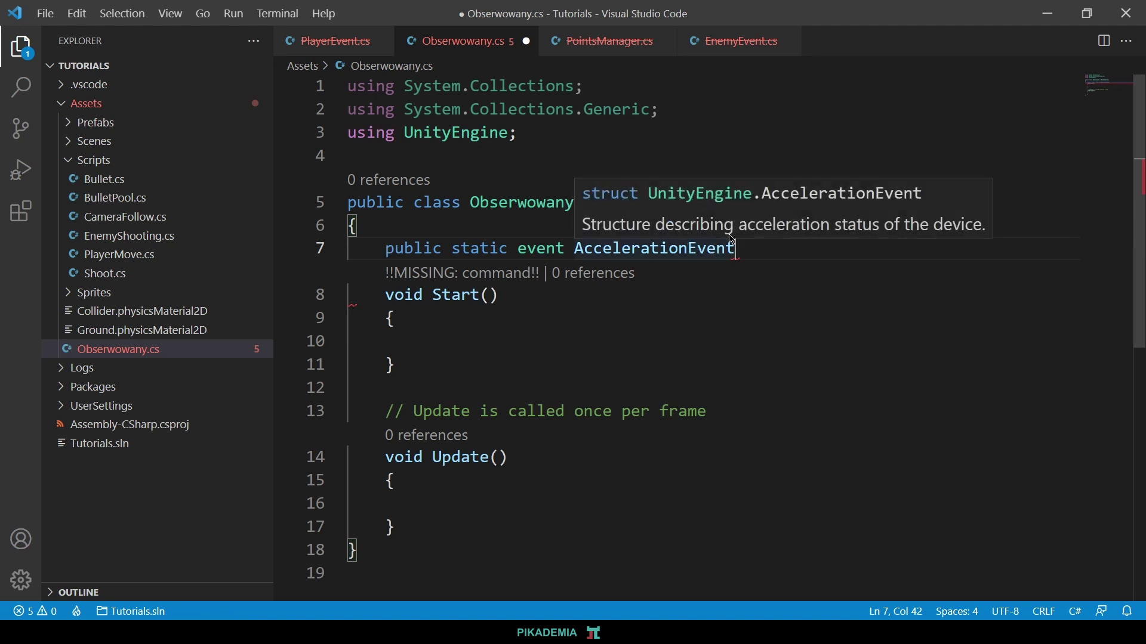
drag(749, 249, 575, 249)
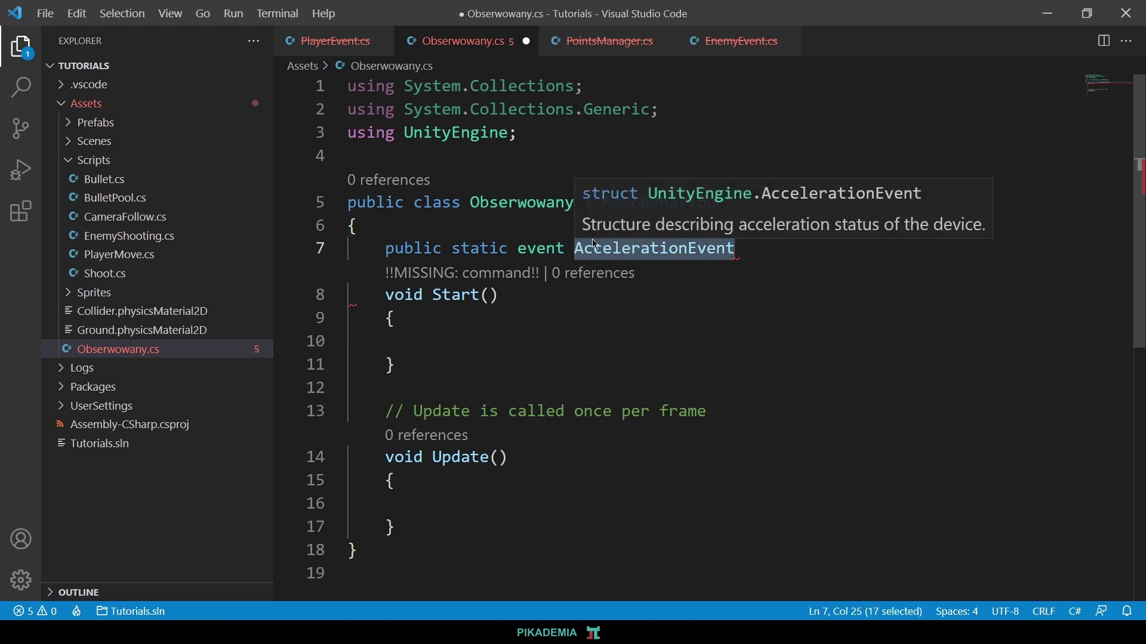
key(BackSpace)
Add 'using System;' at the top of the file and save.
click(352, 92)
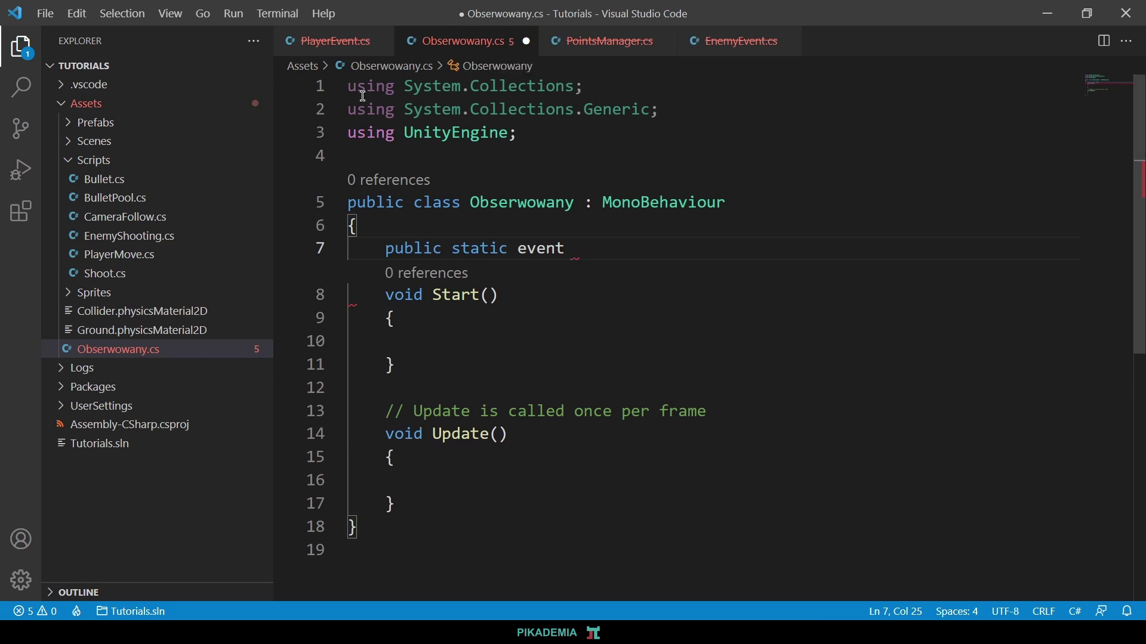
key(Return)
key(Up)
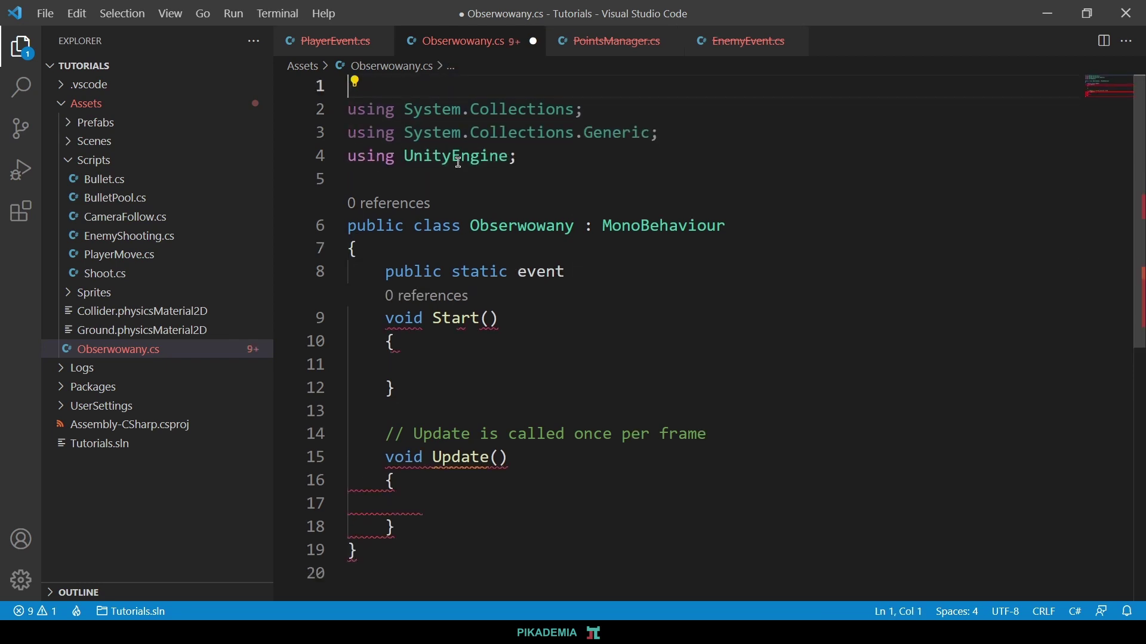
text(using )
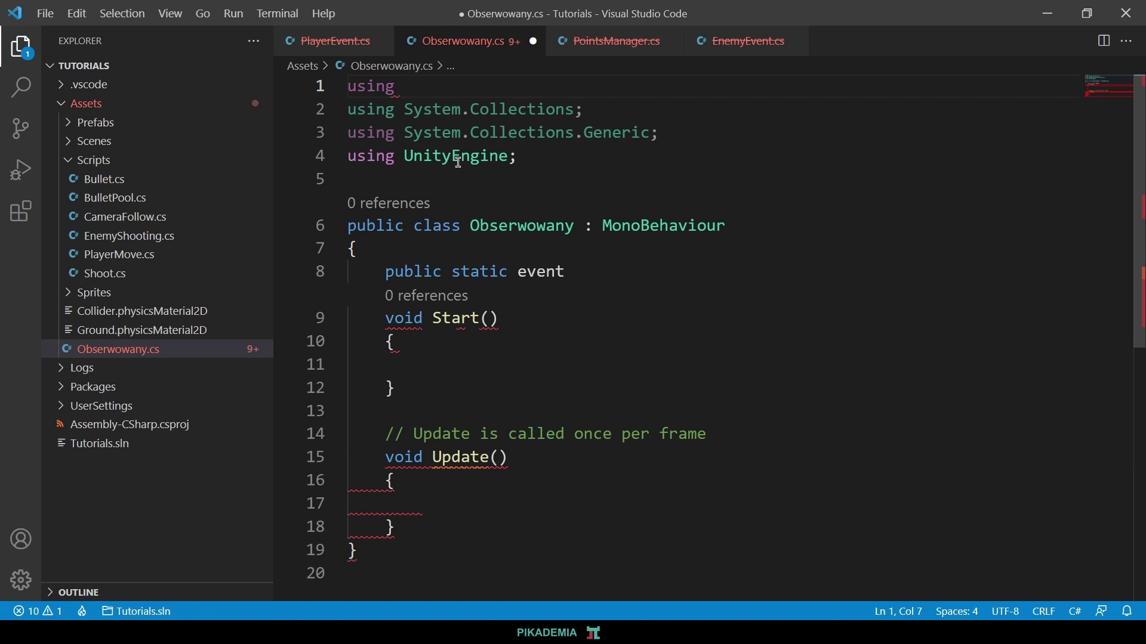
text(System;)
key(ctrl+s)
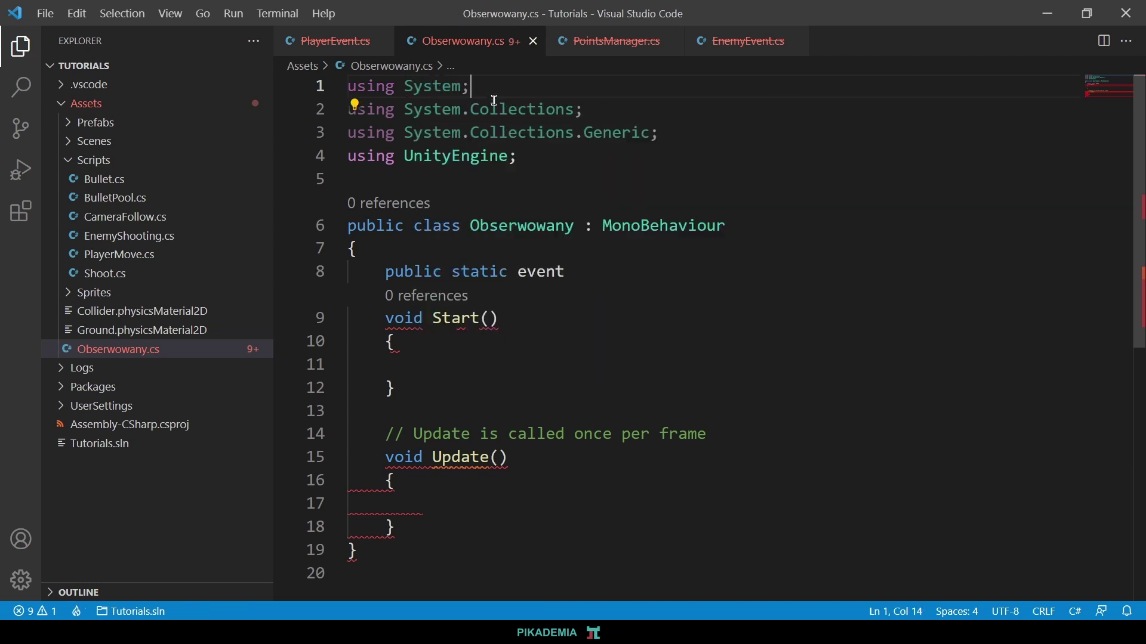
Complete the declaration as 'public static event Action atomic;' and save.
click(596, 269)
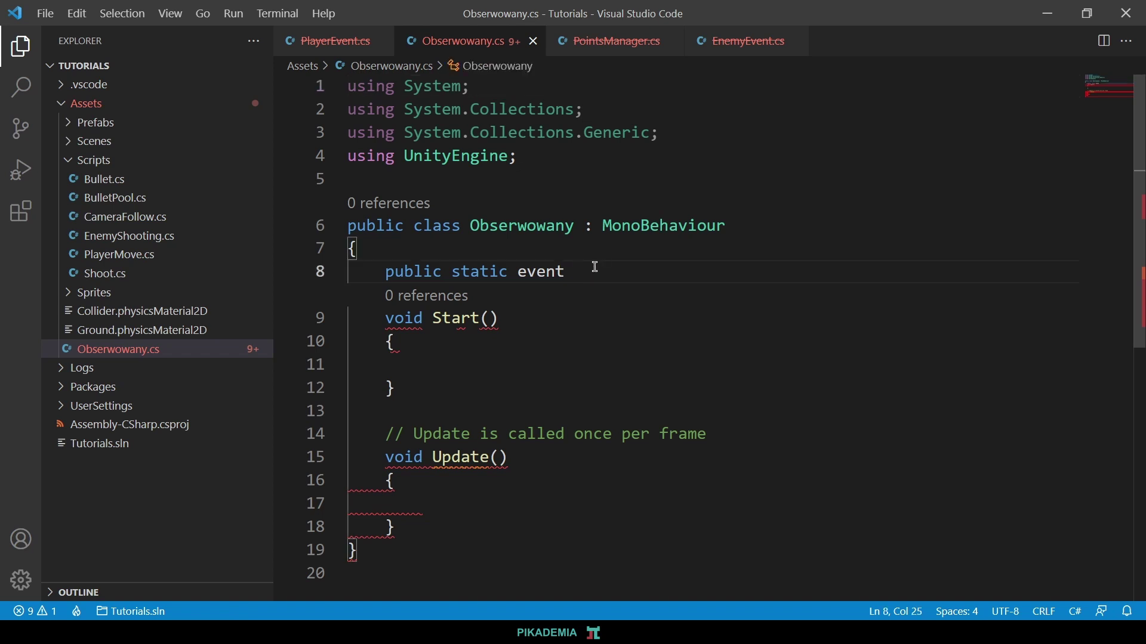
text(Action)
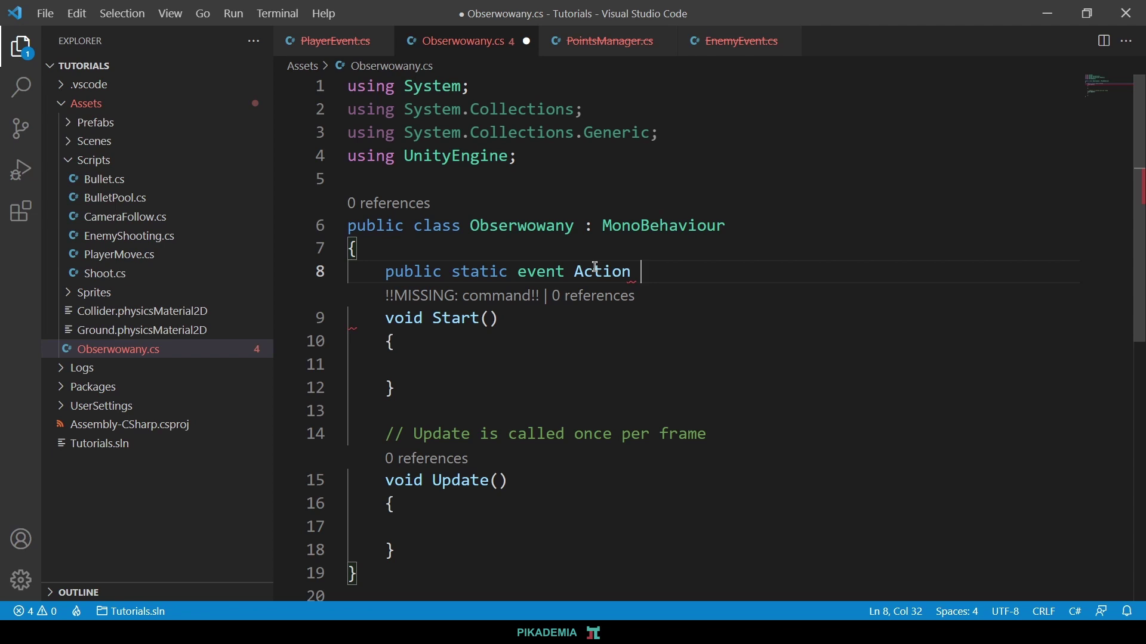
text(a)
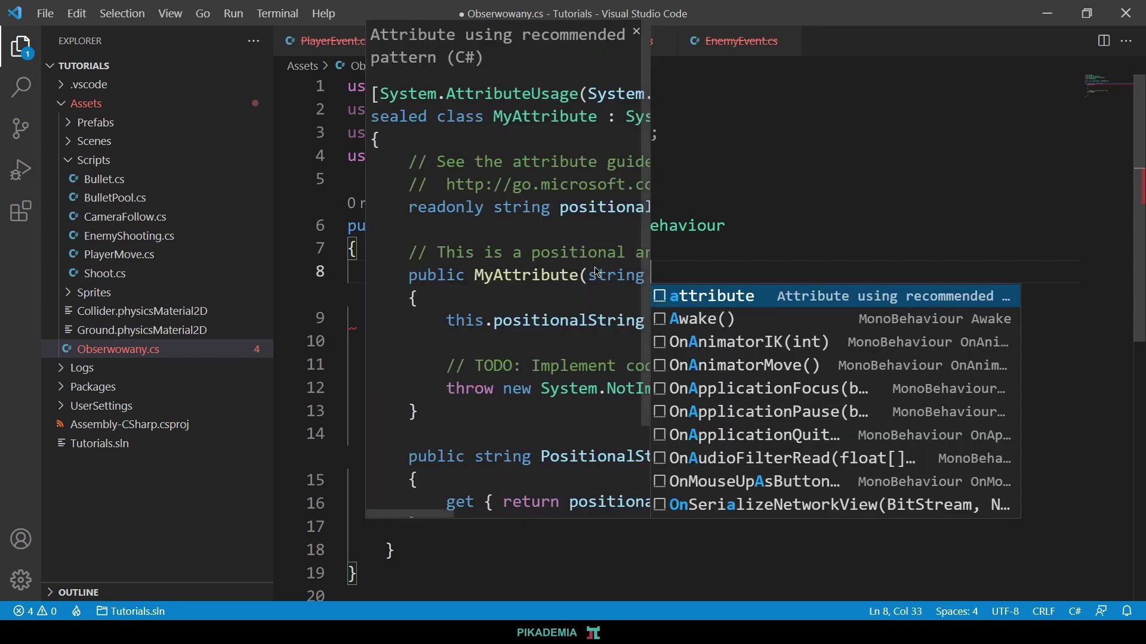
text(tomic;)
key(ctrl+s)
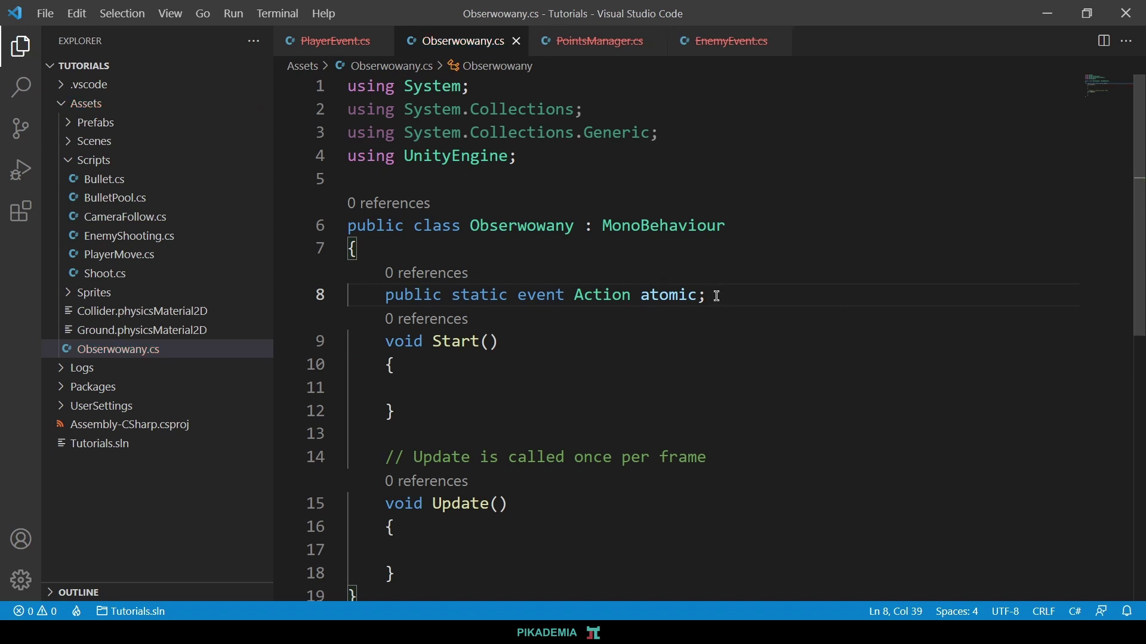
drag(709, 295, 350, 296)
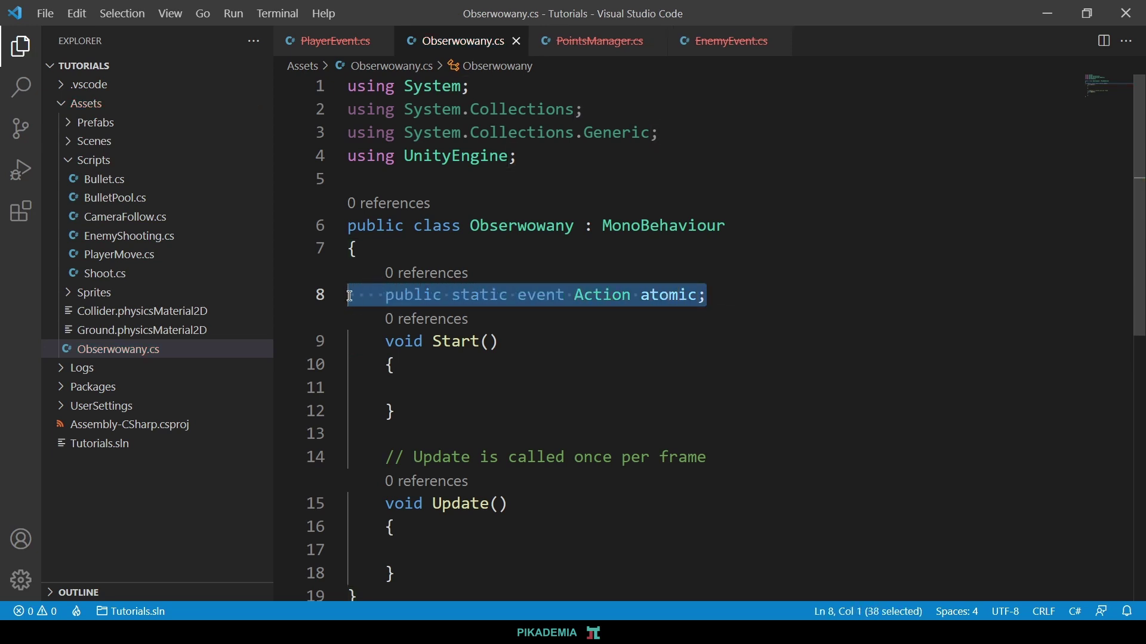
Delete the unused Start method and its comment.
click(834, 303)
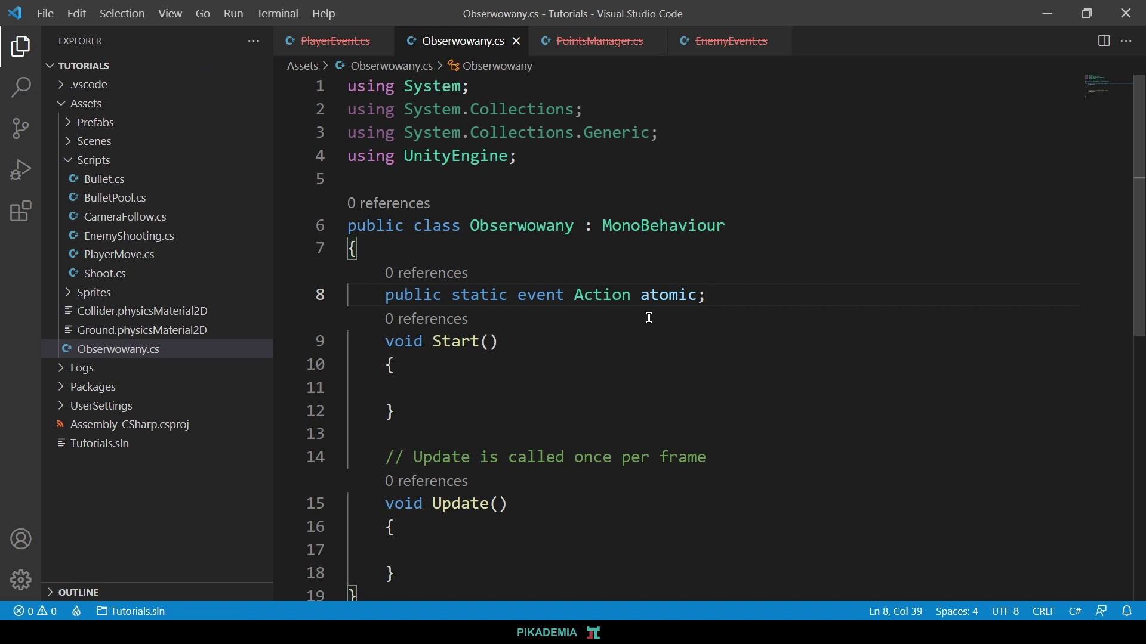
scroll(654, 300, down, 1)
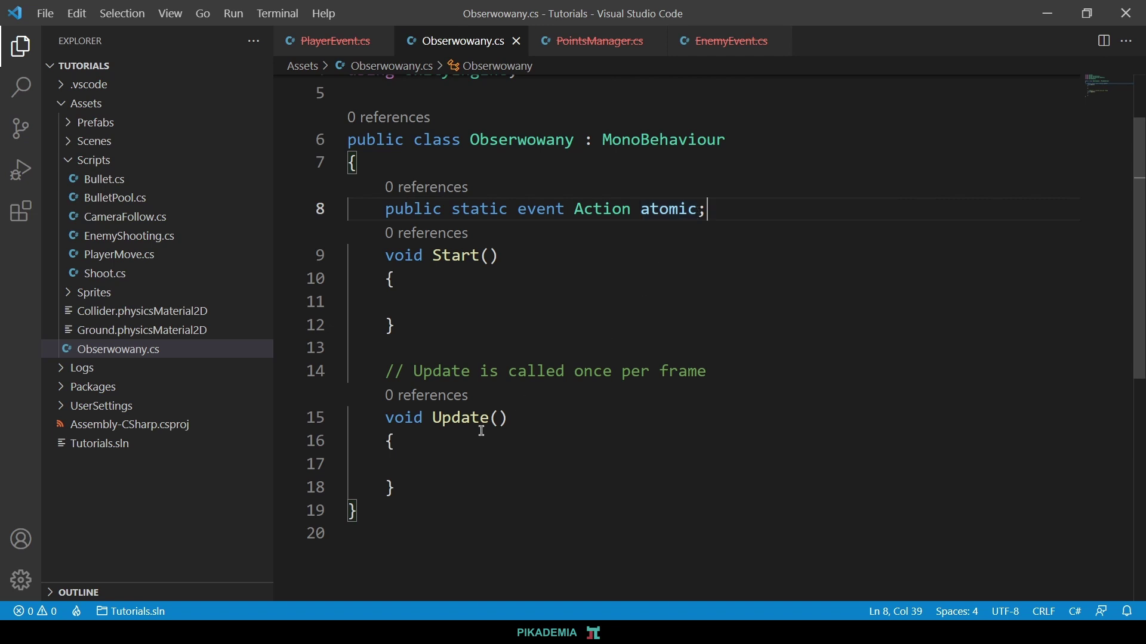
mouse_move(708, 371)
mouse_down()
mouse_move(300, 290)
mouse_move(290, 269)
mouse_up()
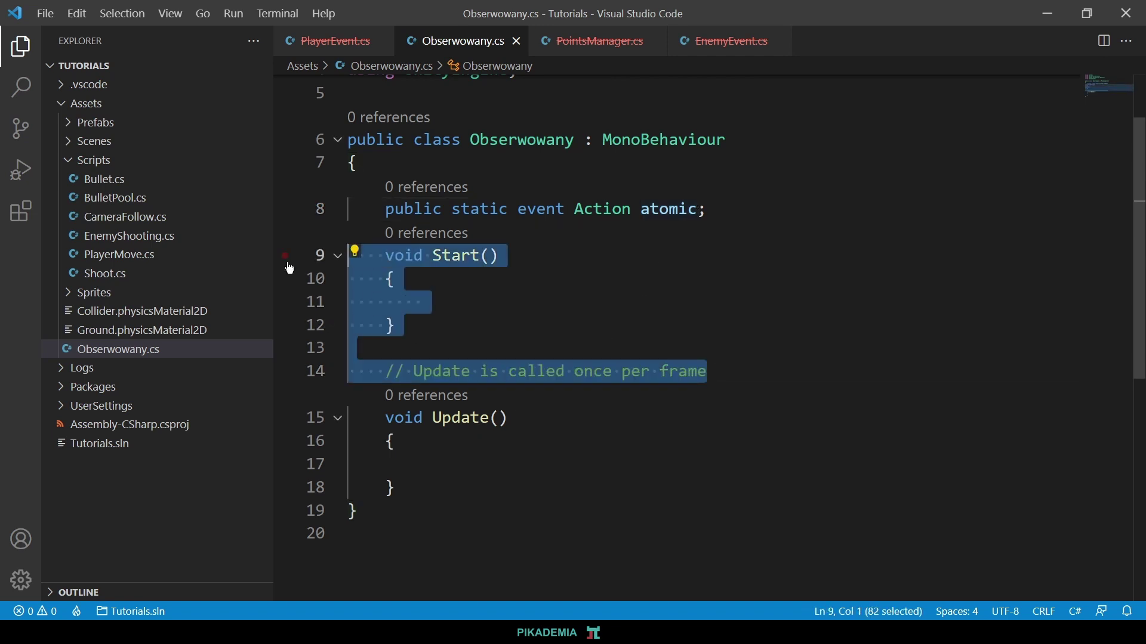
key(Delete)
click(679, 325)
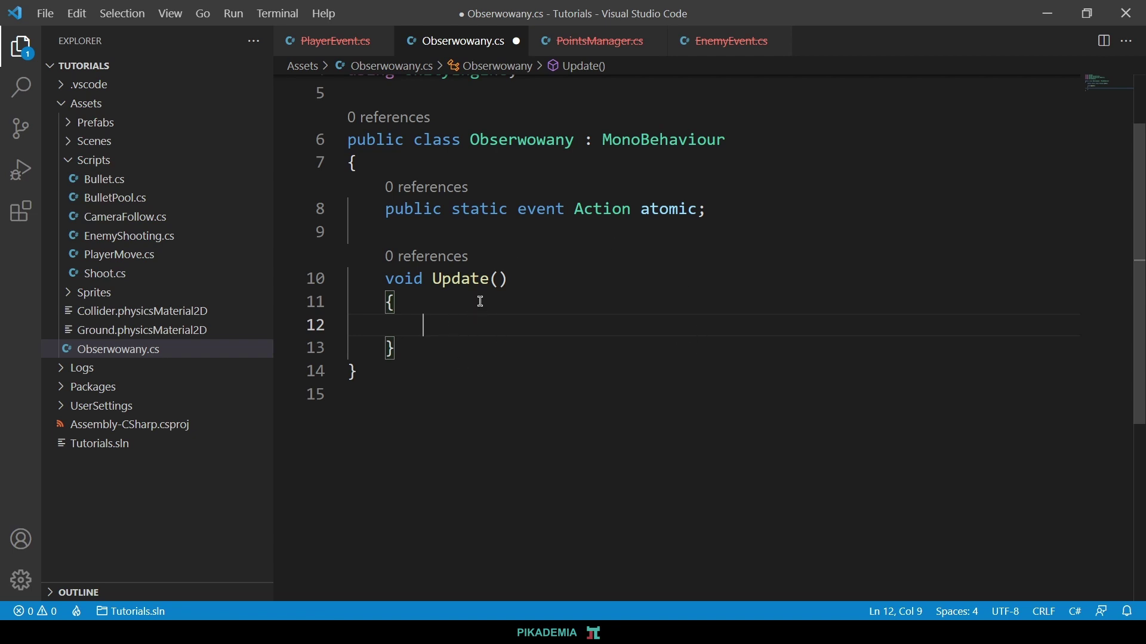
Add if(Input.GetButtonDown("Fire2")){ atomic(); } in Update, save, and return to Unity.
text(if)
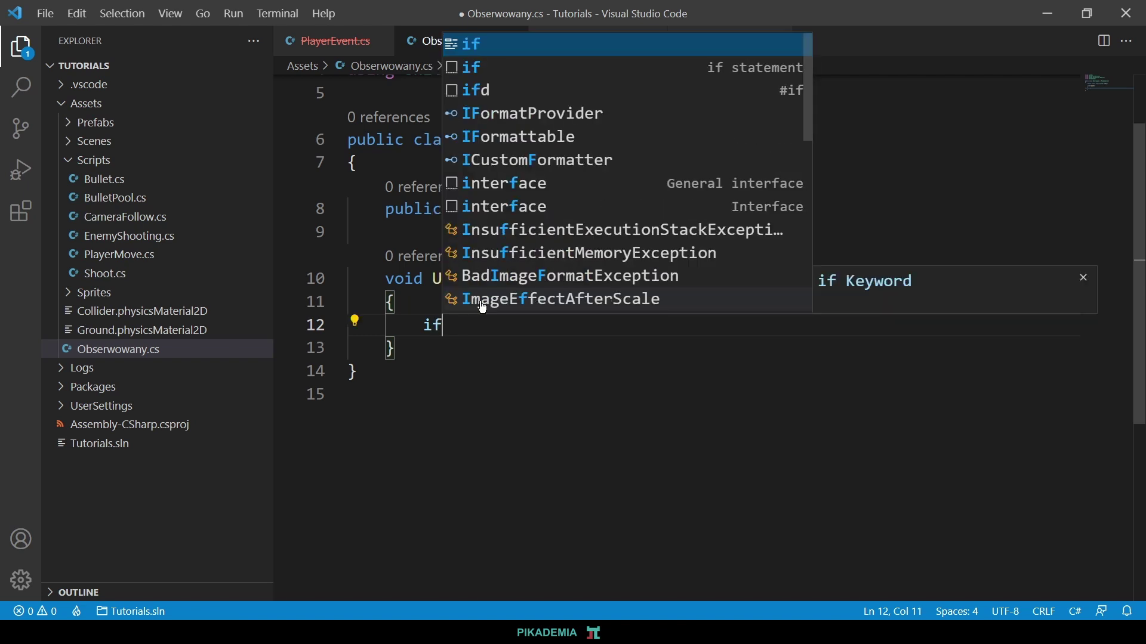
text((Input.)
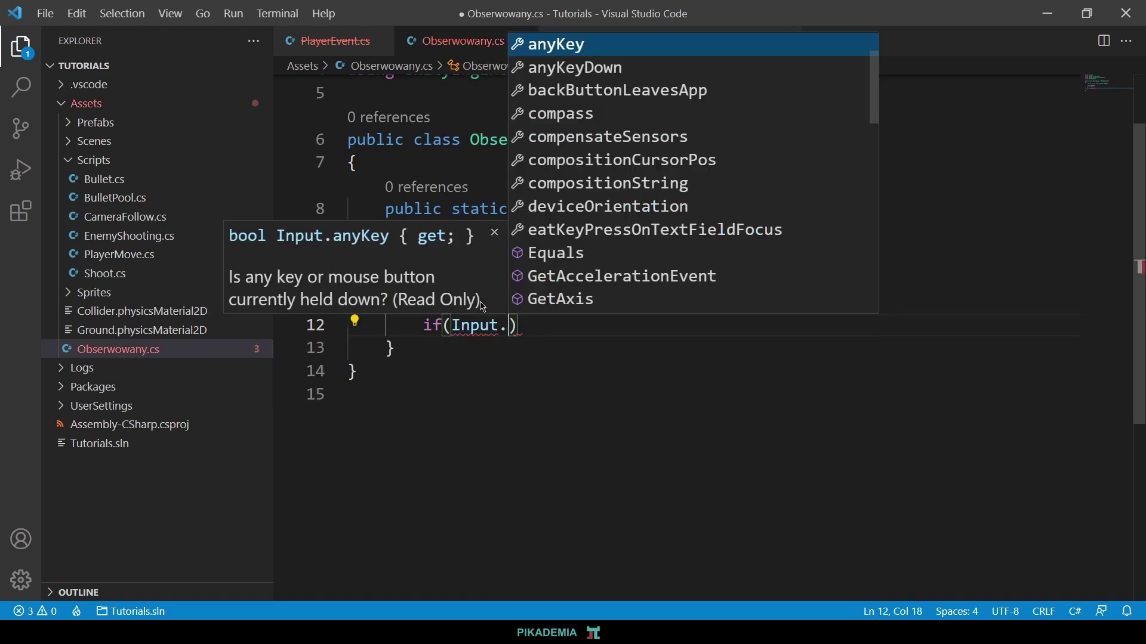
text(Get)
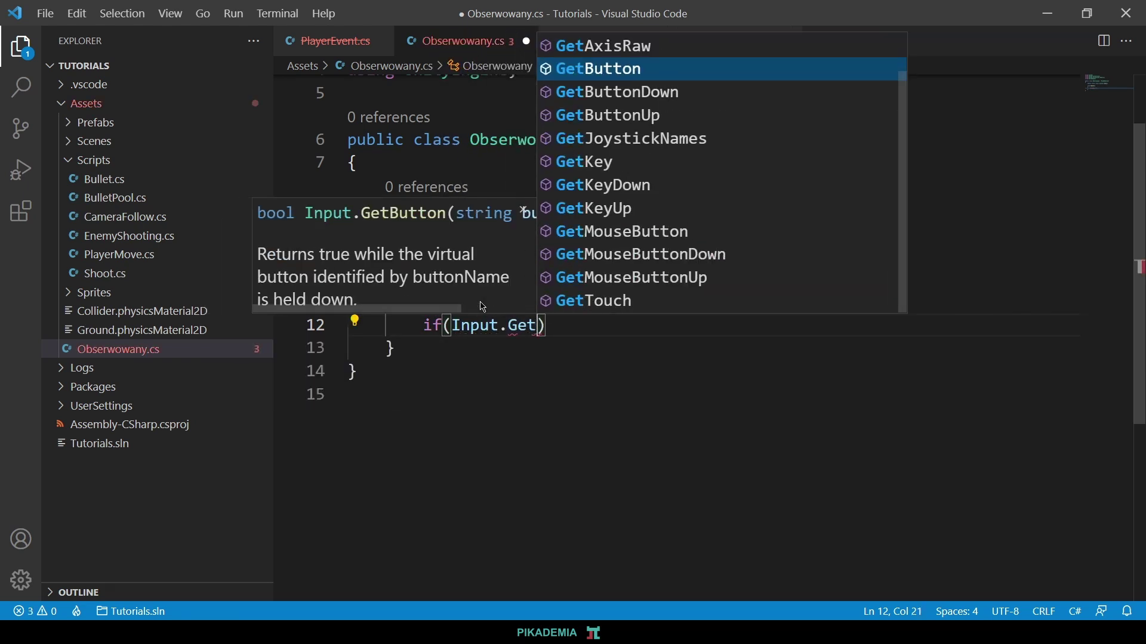
text(But)
key(Return)
text(Down()
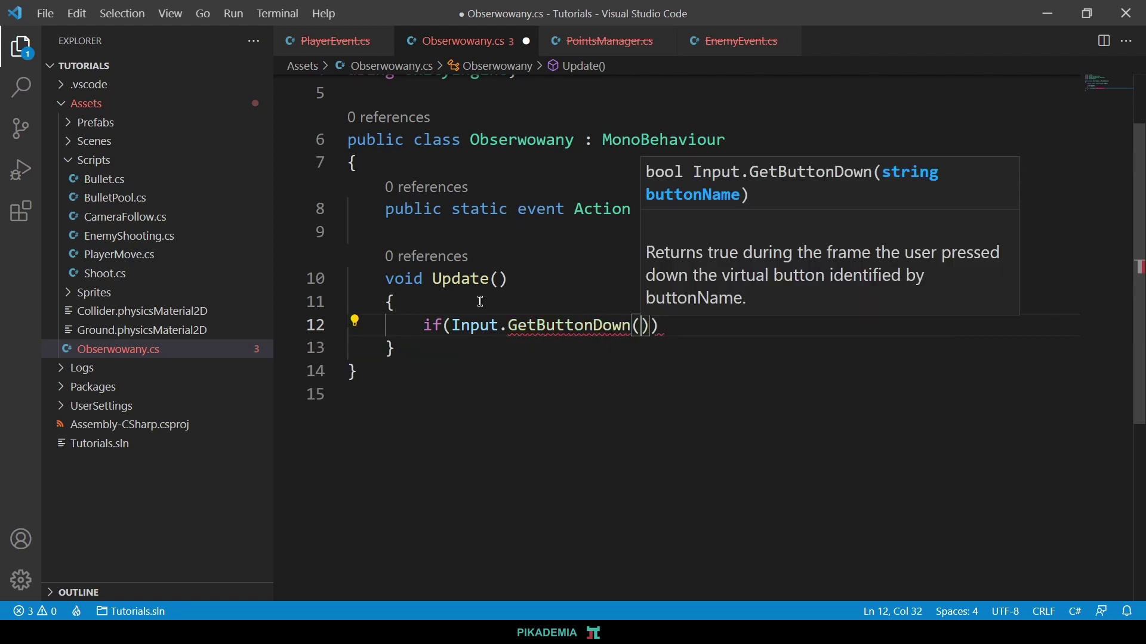
text("F)
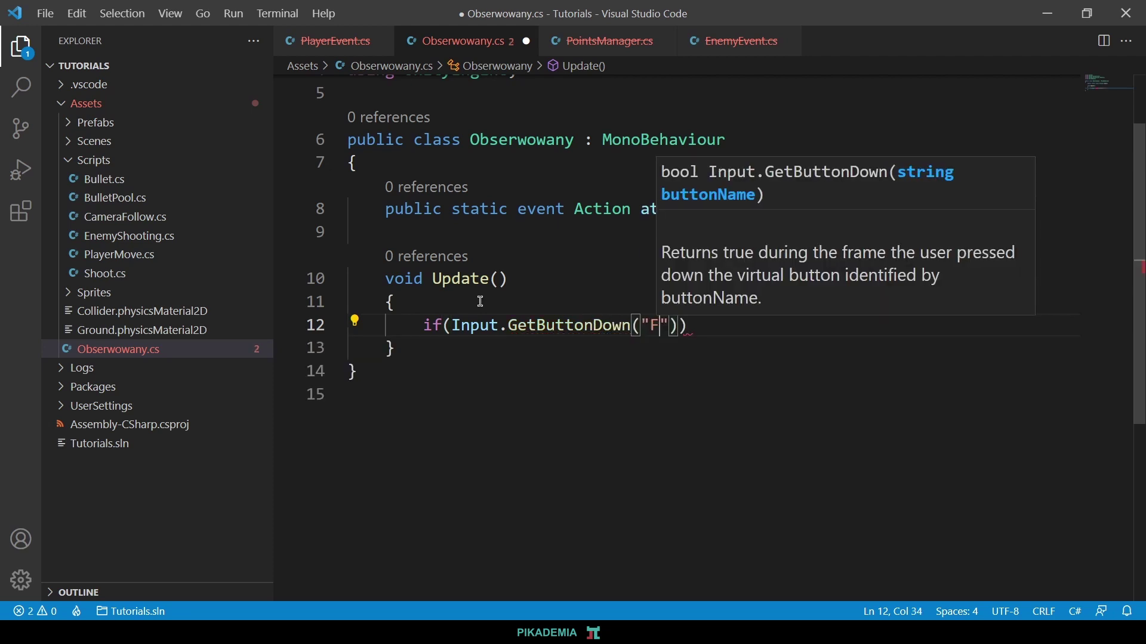
text(ire2")){)
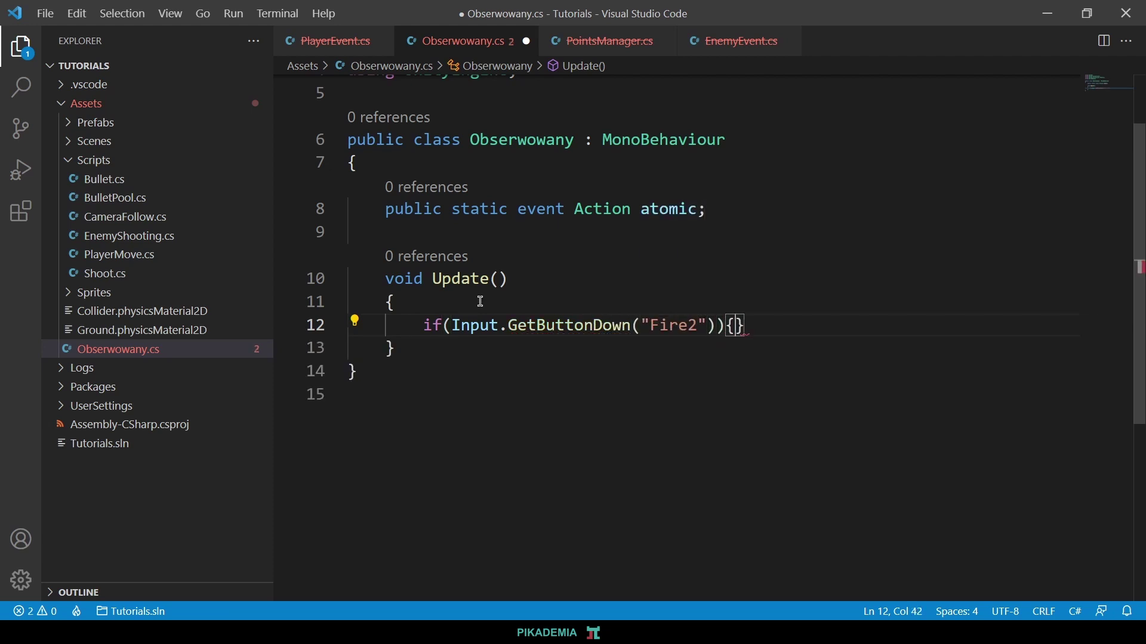
key(Return)
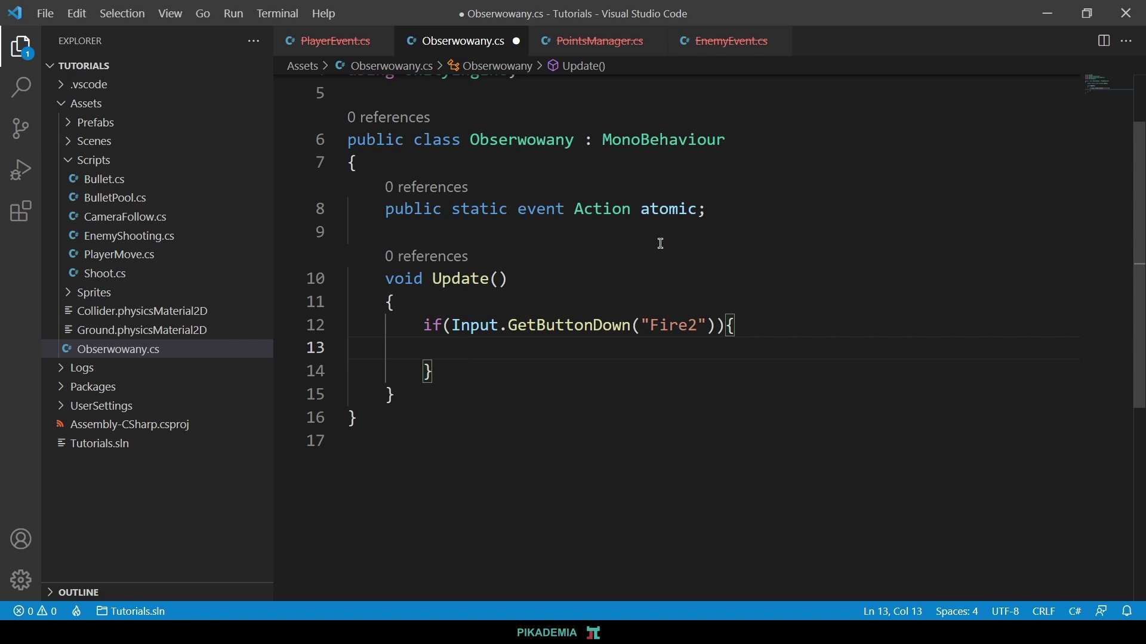
text(a)
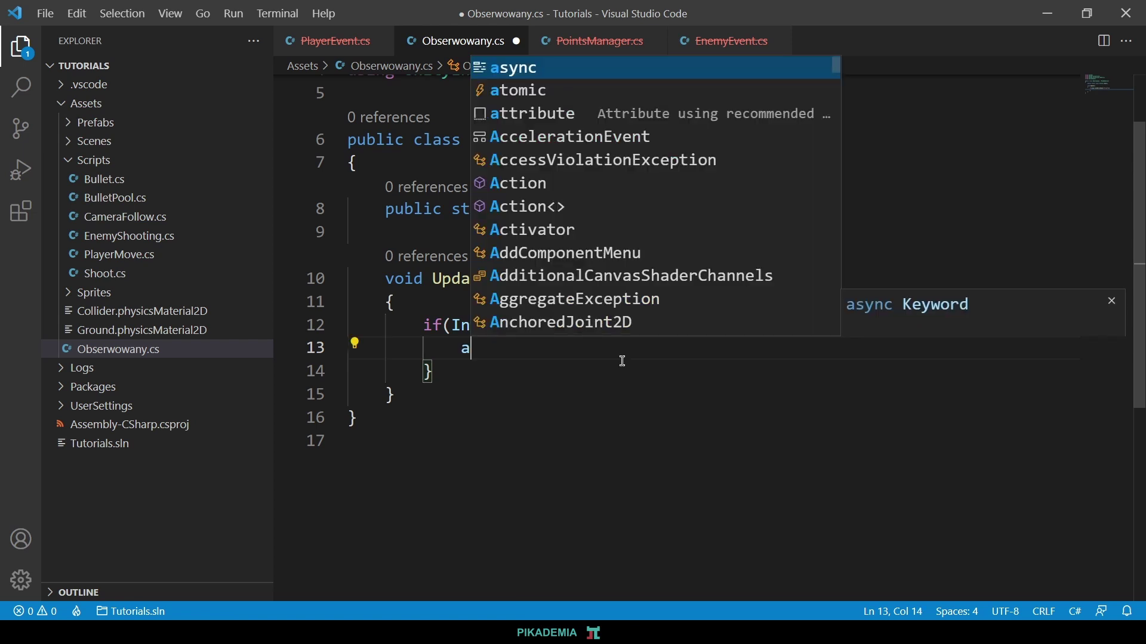
text(tomic();)
key(ctrl+s)
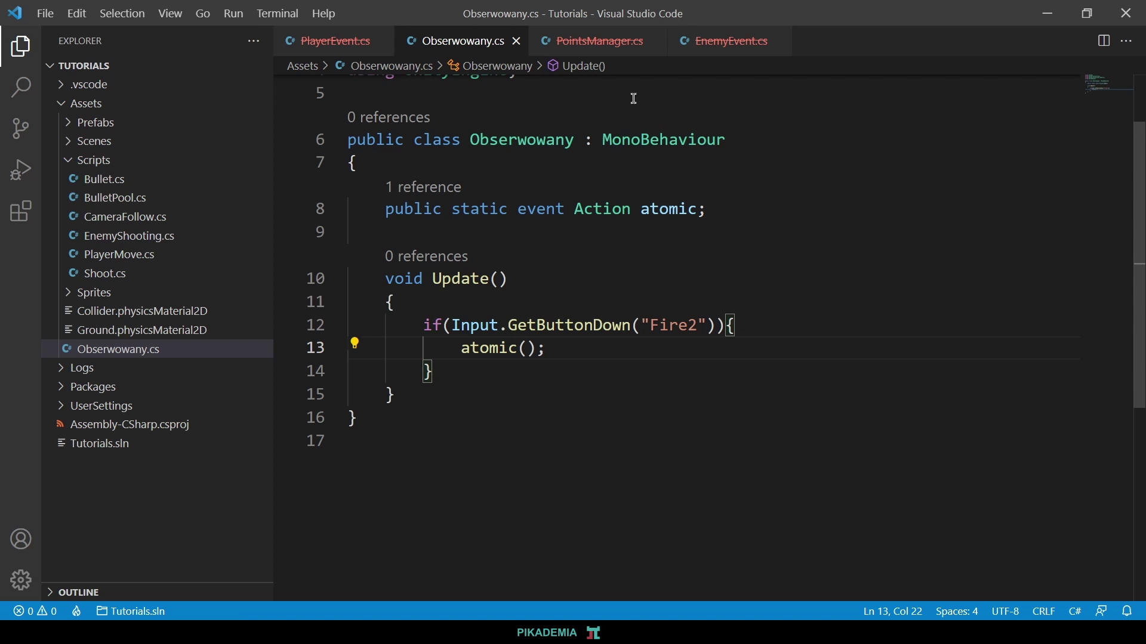
key(alt+Tab)
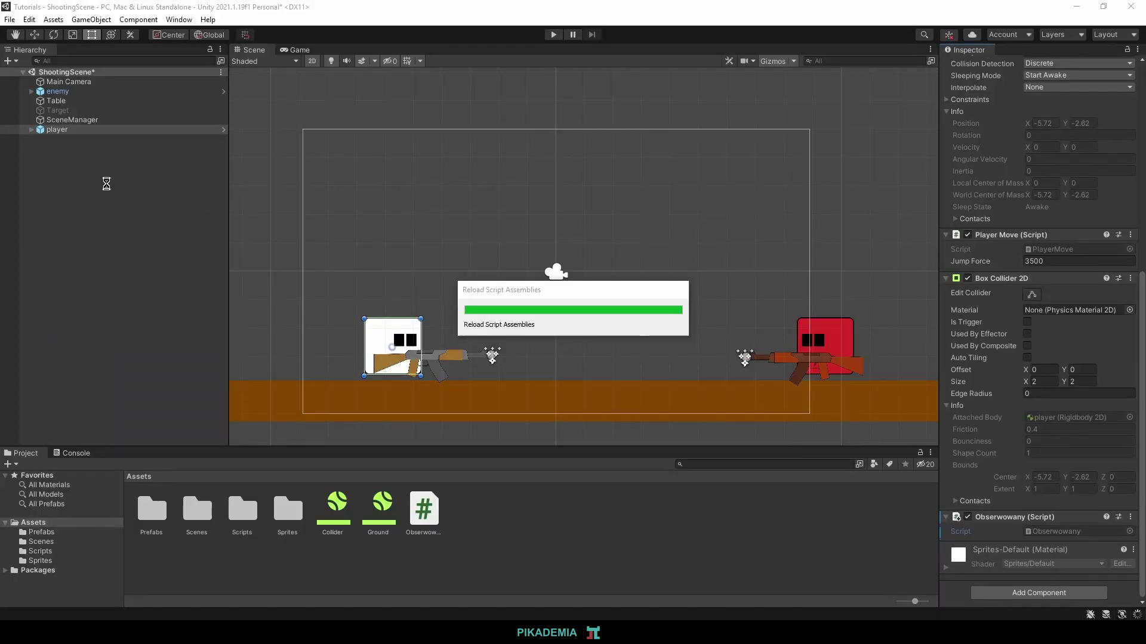
Create a new Obserwator script and add it as a component on the enemy object.
click(58, 93)
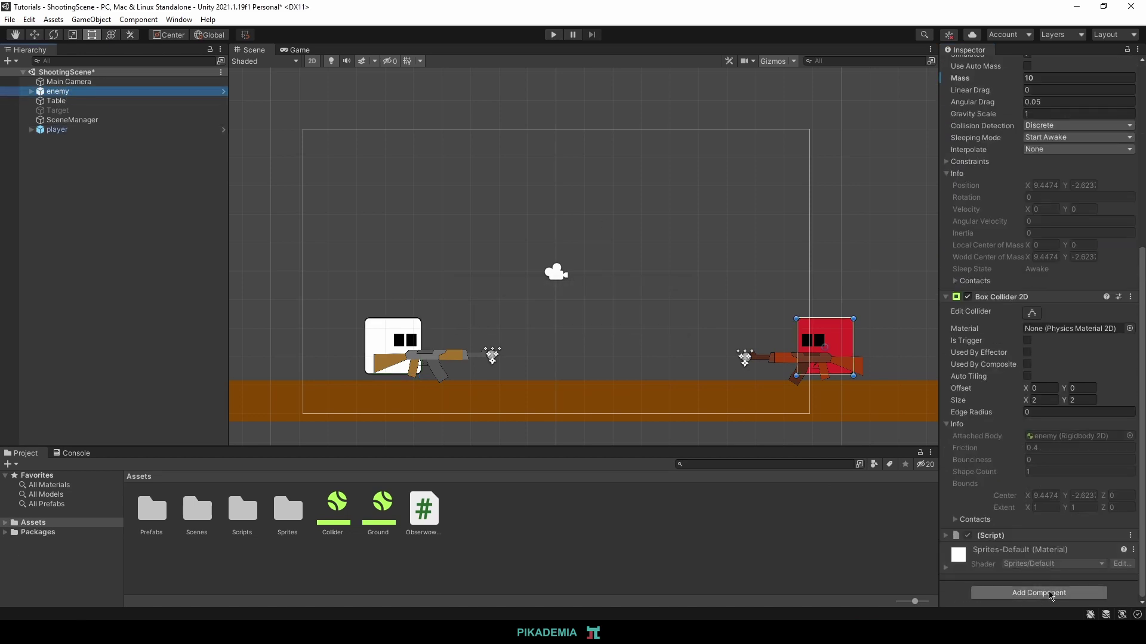
click(1047, 594)
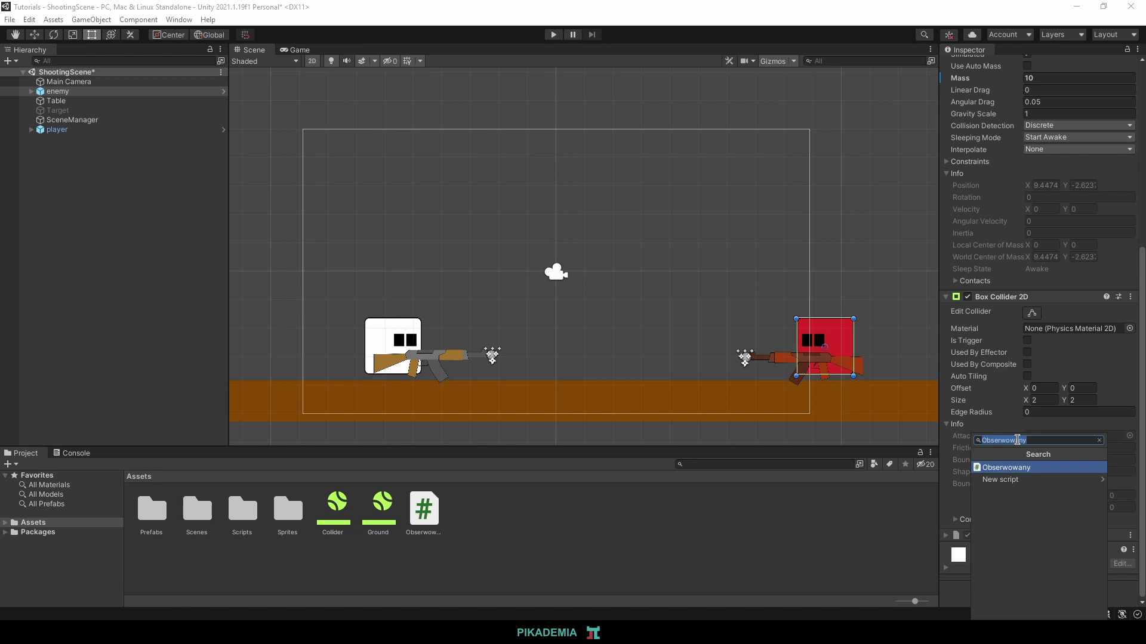
text(Obserwator)
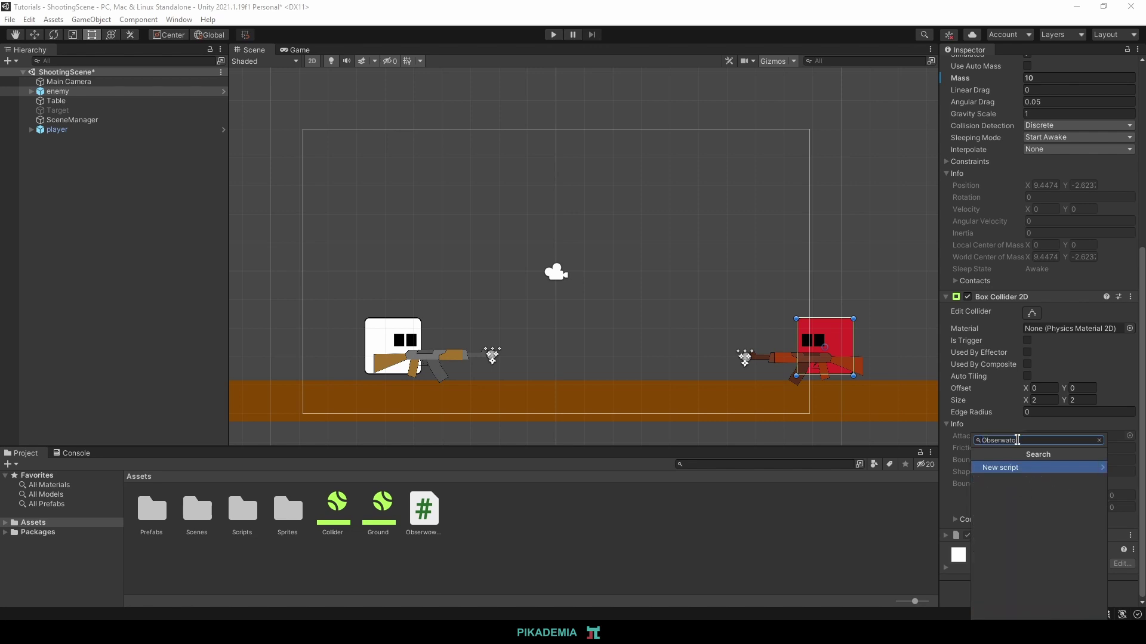
click(1028, 469)
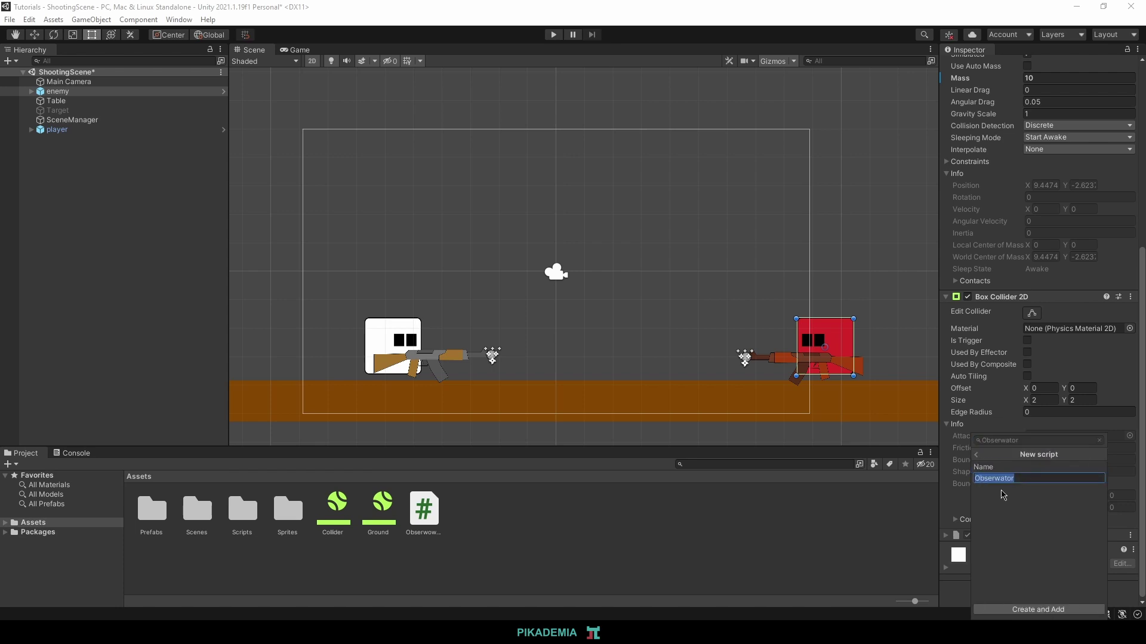
click(1045, 609)
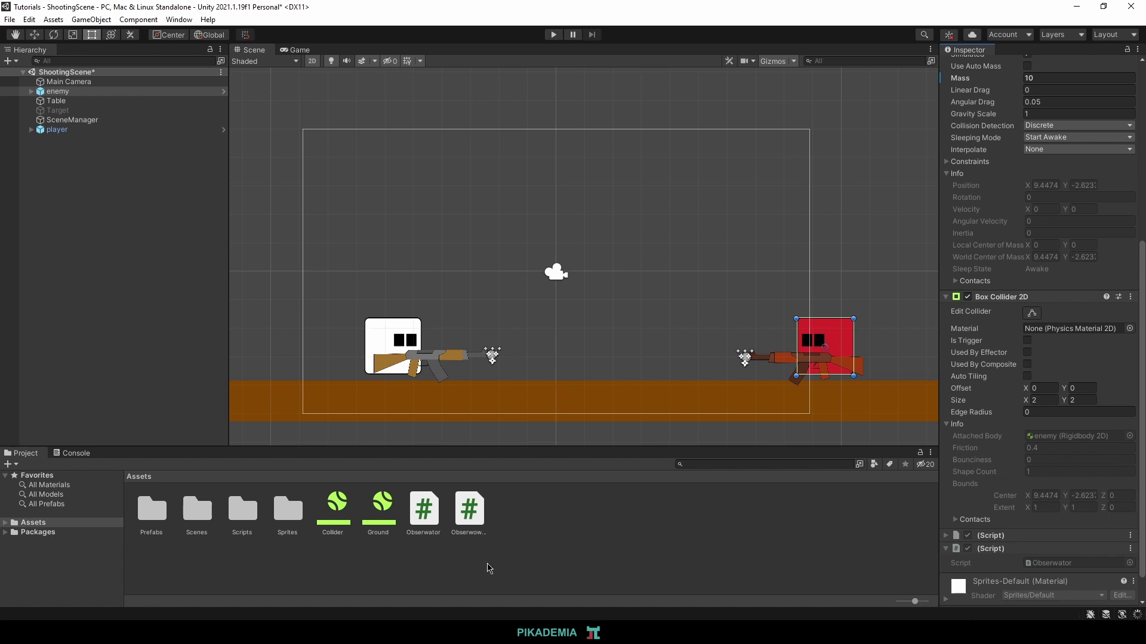
click(472, 518)
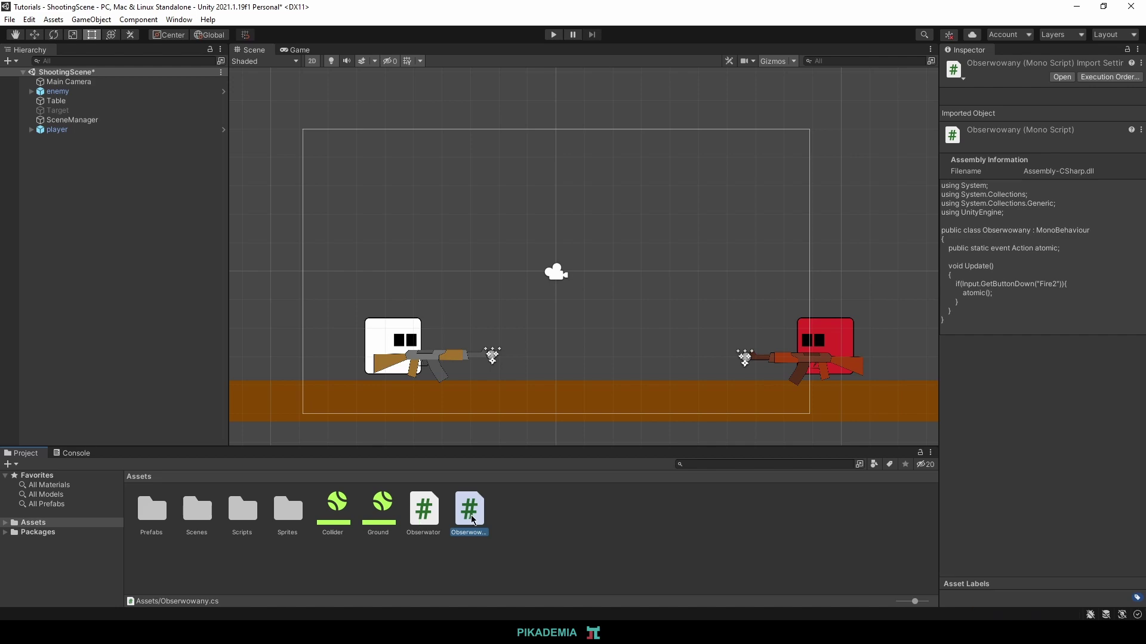
Open Obserwator.cs, review the Fire2 check calling atomic() in Obserwowany.cs, then return to Obserwator.cs.
double_click(427, 512)
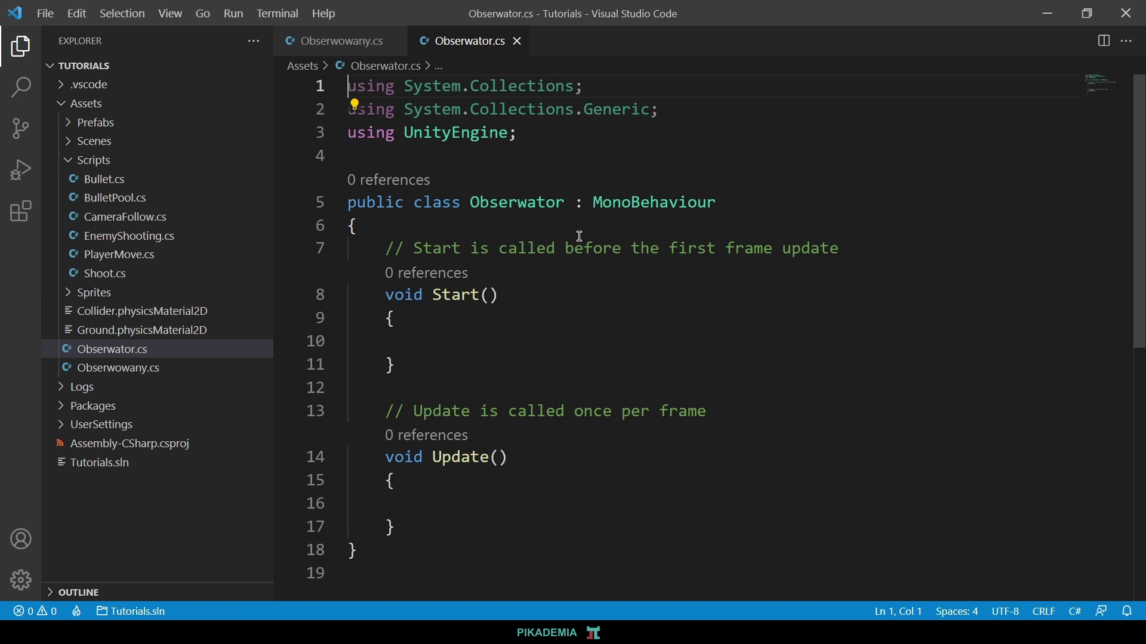
click(320, 40)
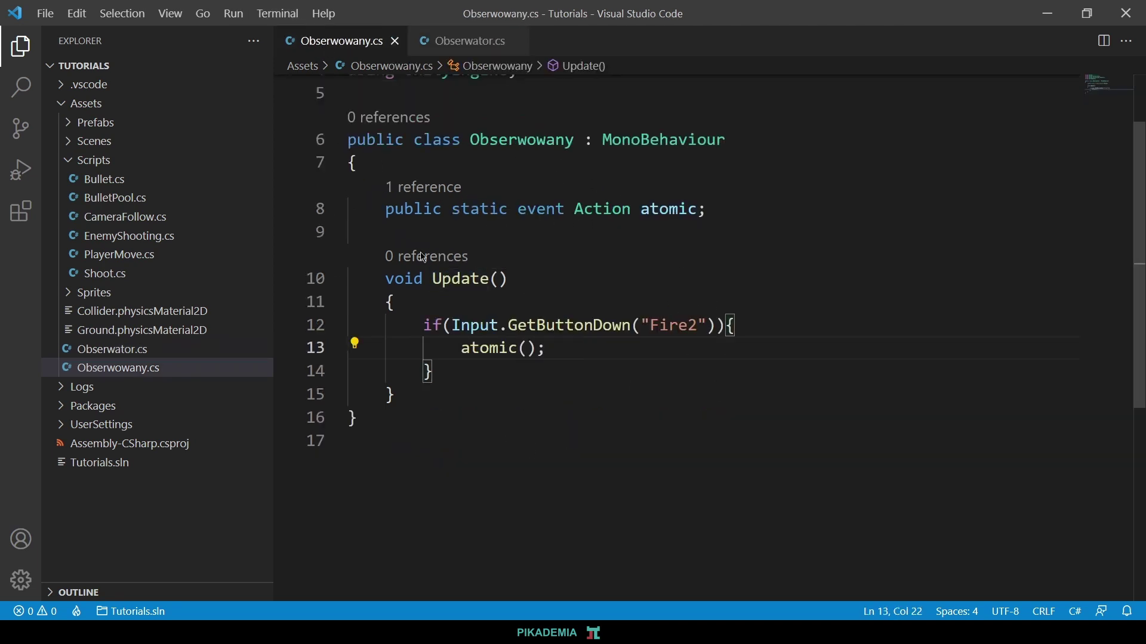
click(633, 212)
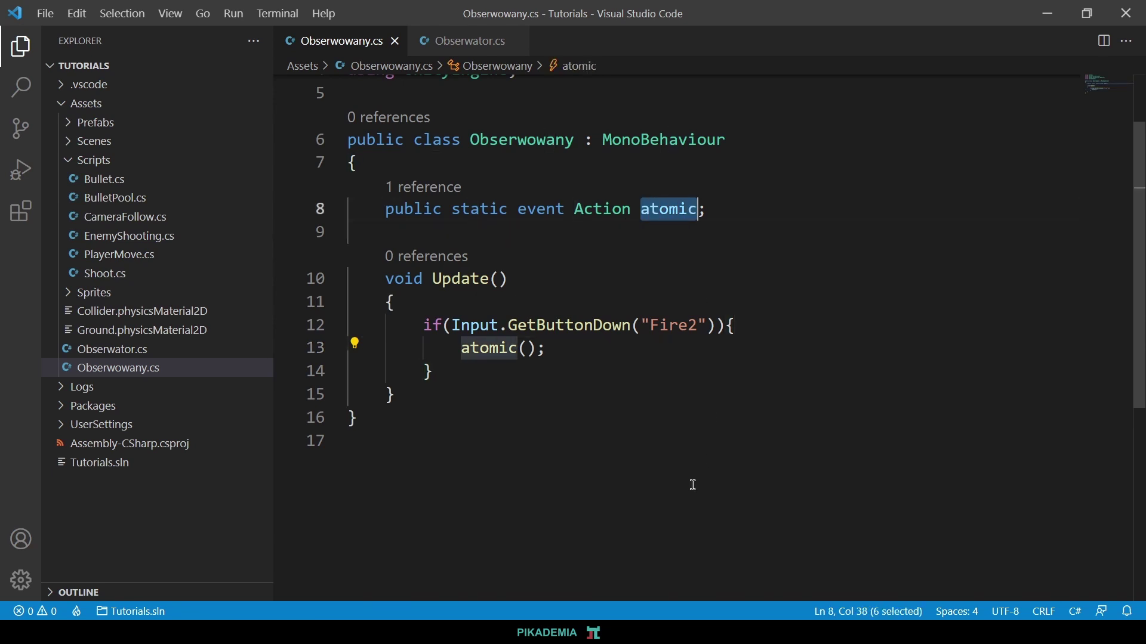
click(530, 328)
drag(547, 349, 355, 327)
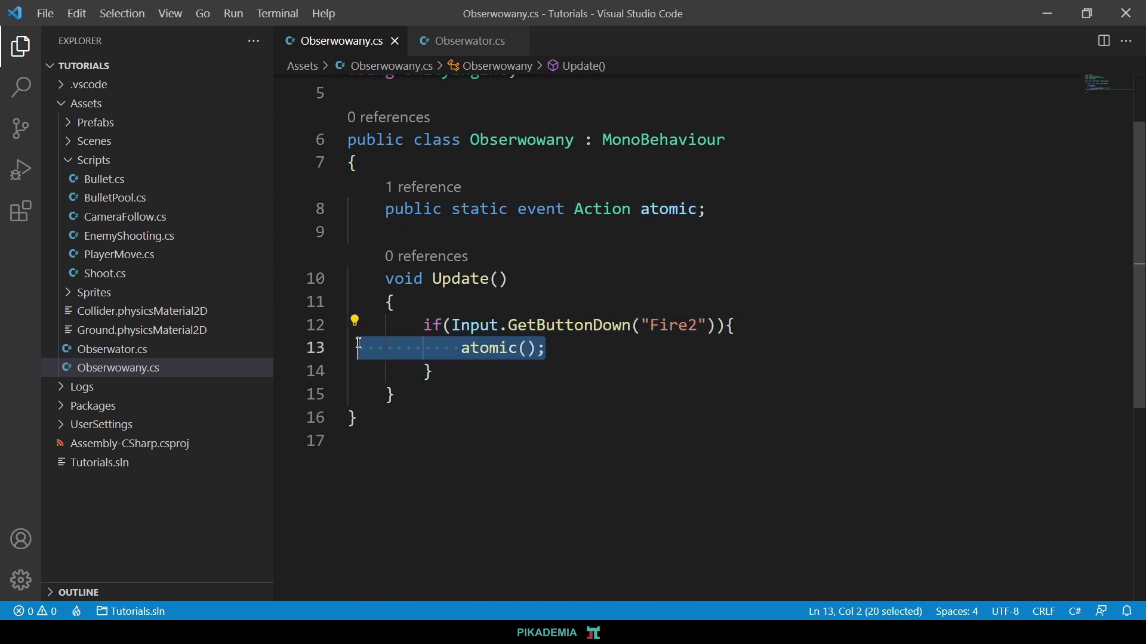
click(563, 389)
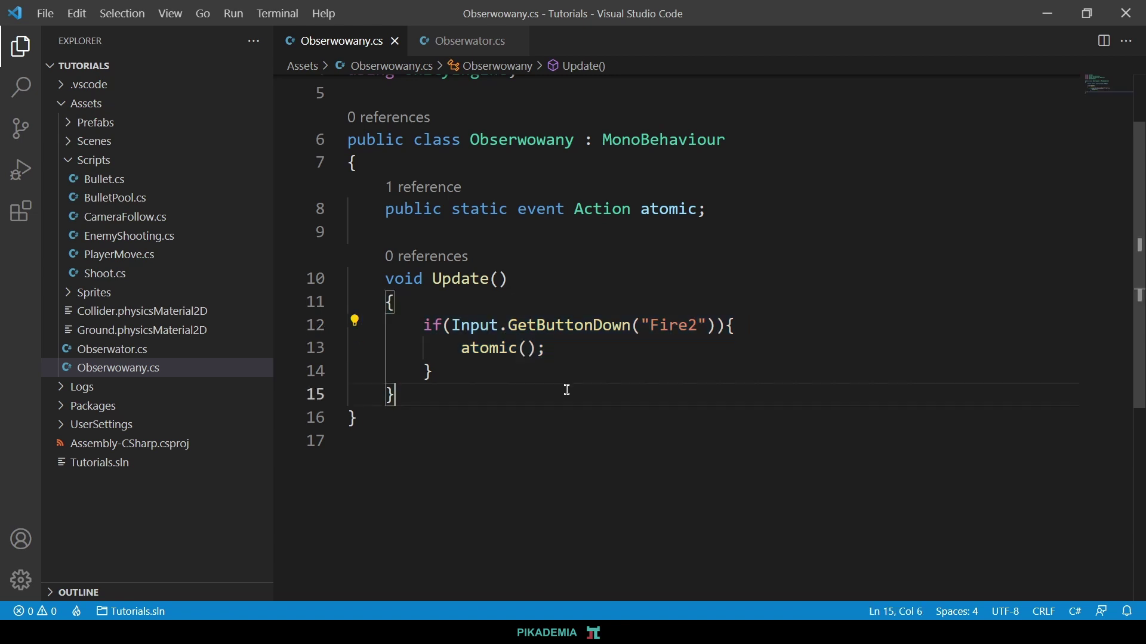
click(462, 40)
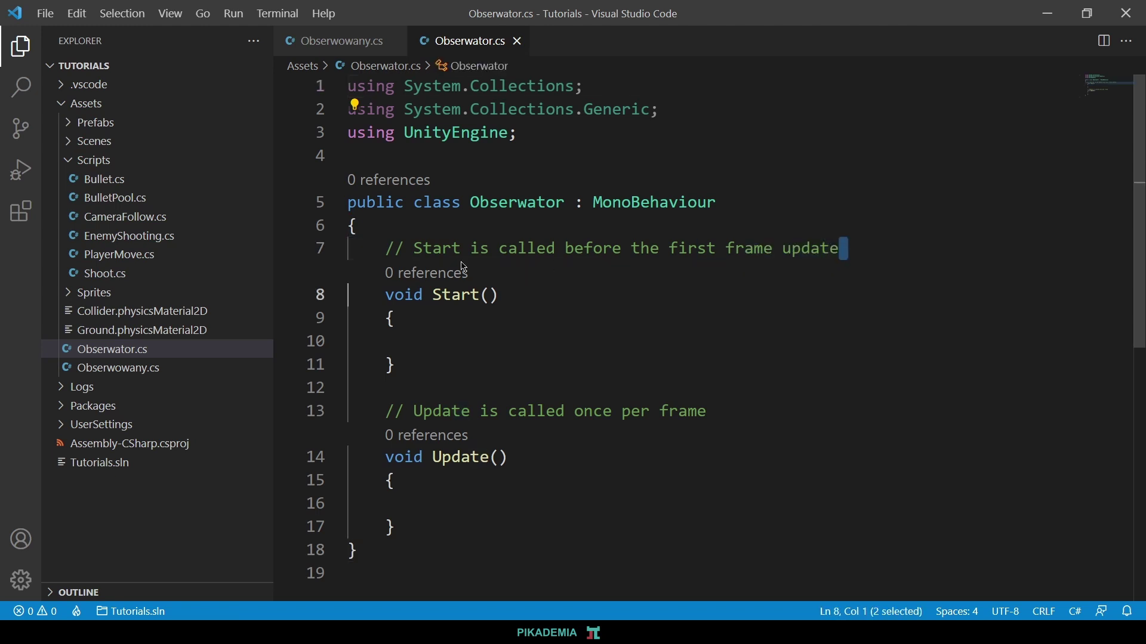
Remove the Start comment and insert an OnEnable method at the top of the class.
drag(853, 250, 333, 247)
key(BackSpace)
key(BackSpace)
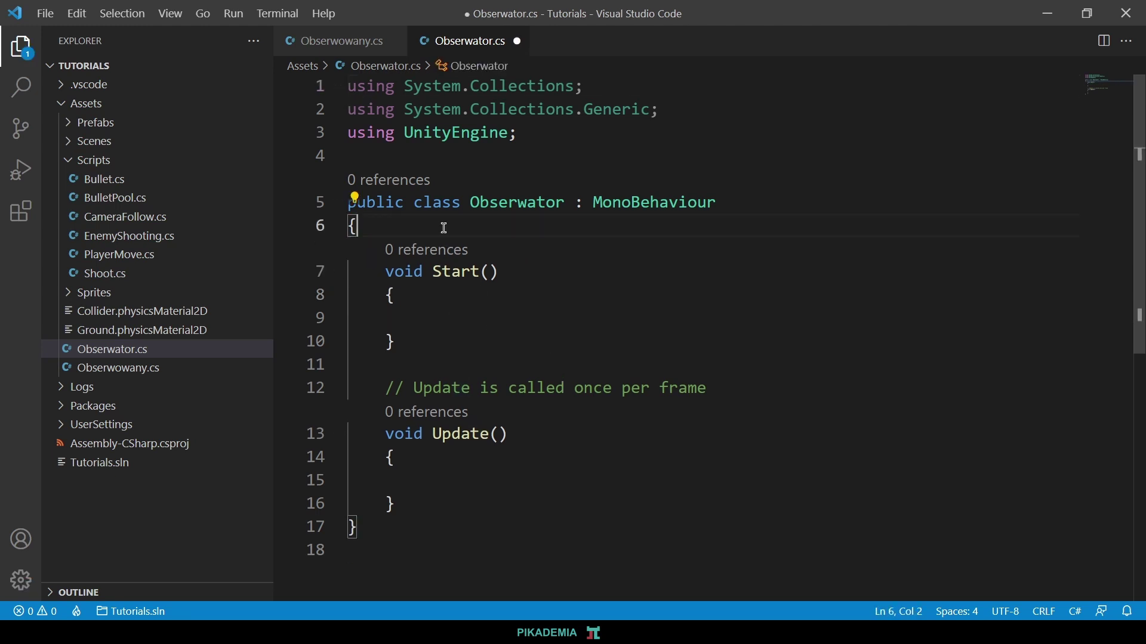
key(Return)
key(Return)
key(Return)
click(458, 268)
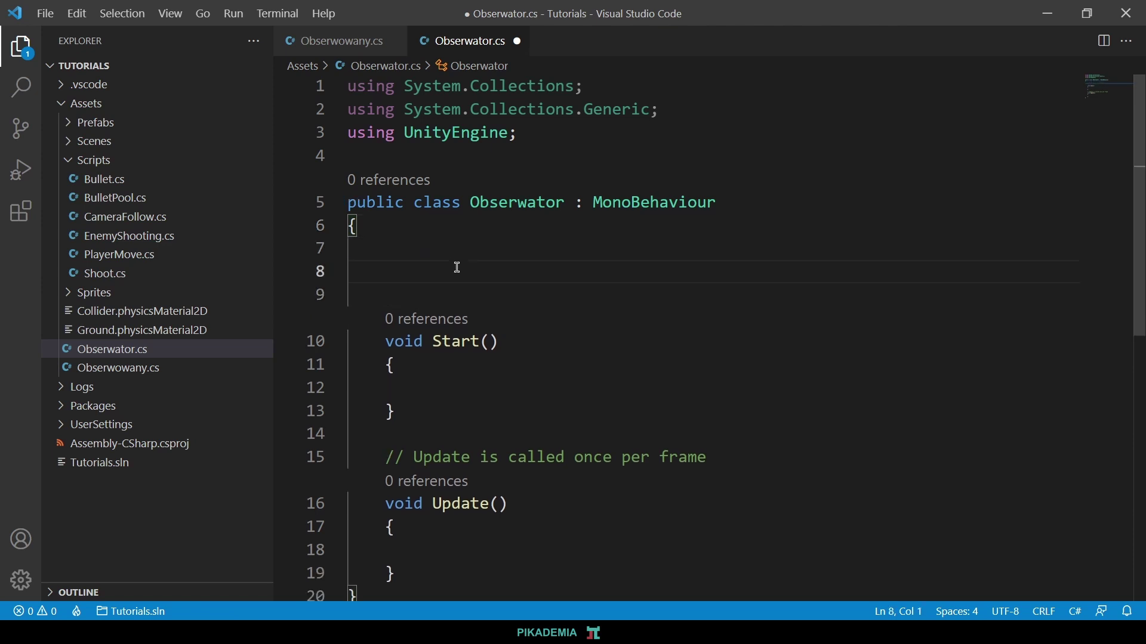
key(Tab)
text(onen)
key(Return)
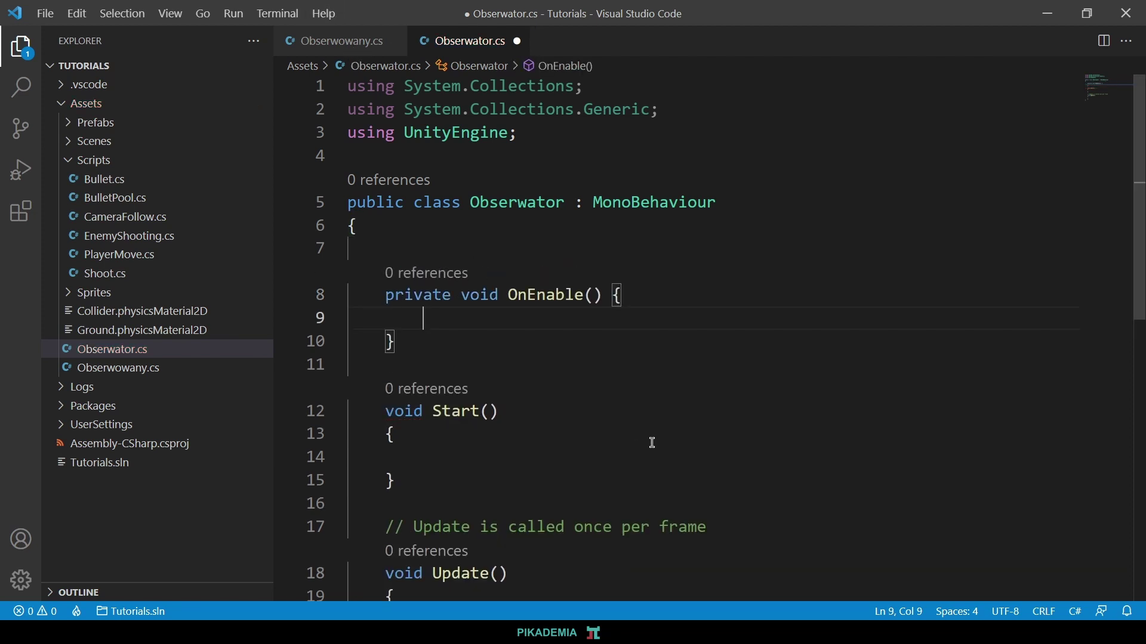
Inside OnEnable, write 'Obserwowany.atomic +=', checking the event name in Obserwowany.cs.
text(Obse)
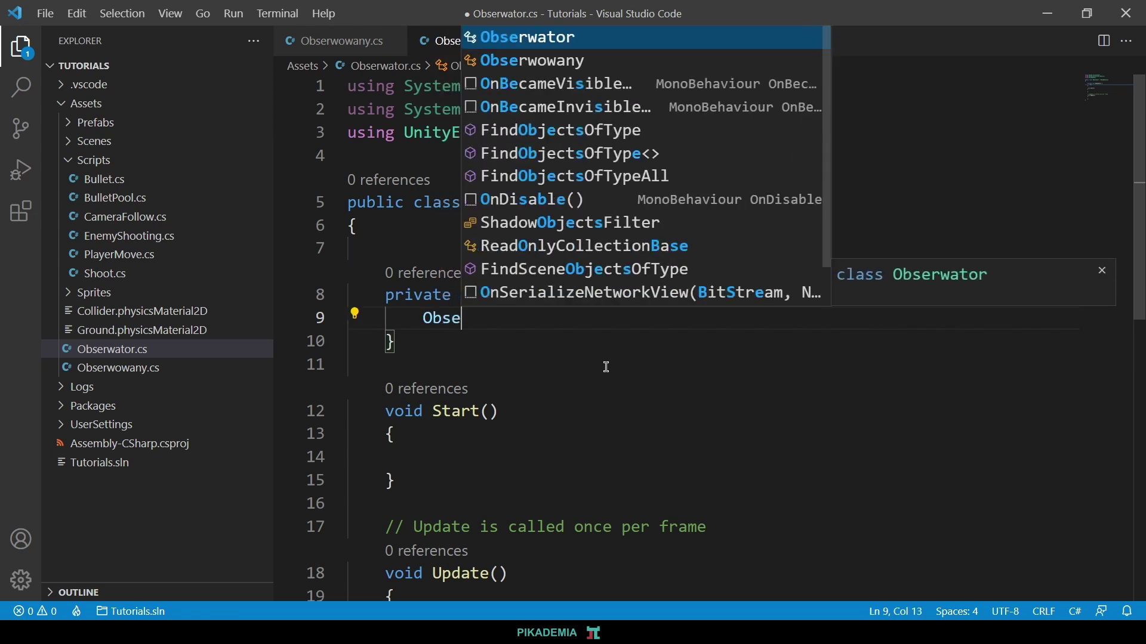
text(rw)
click(608, 366)
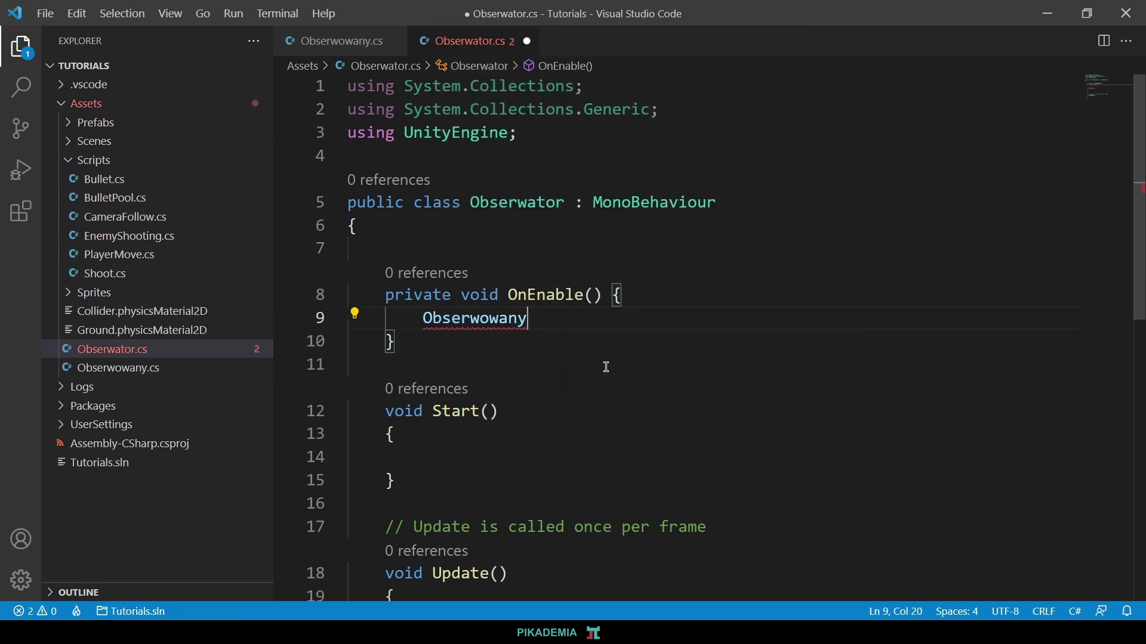
text(.)
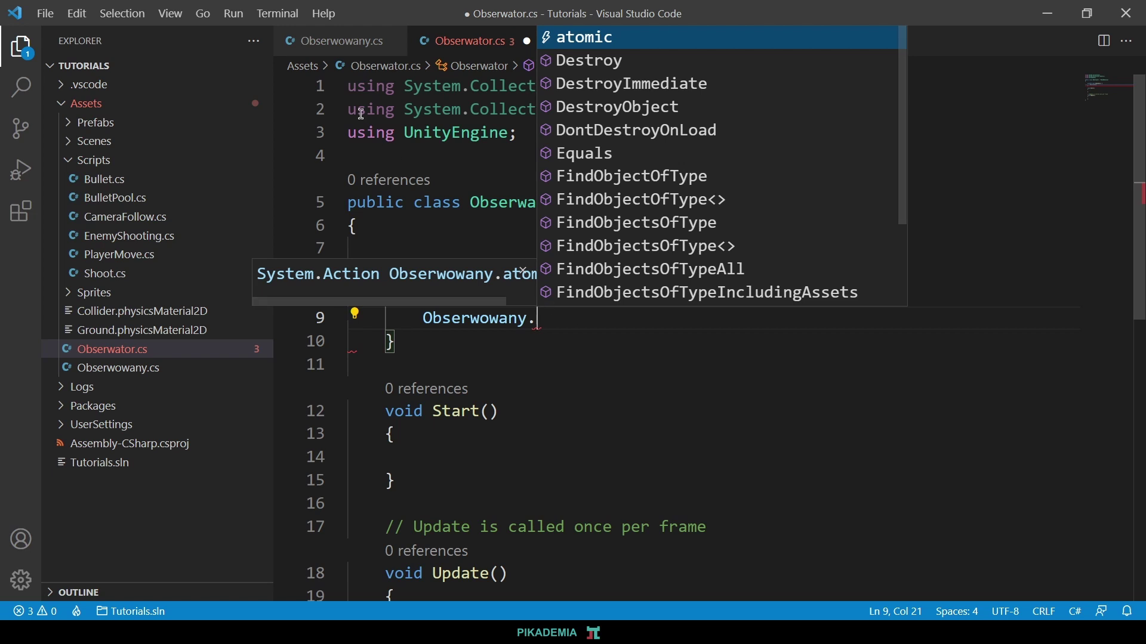
key(ctrl+Tab)
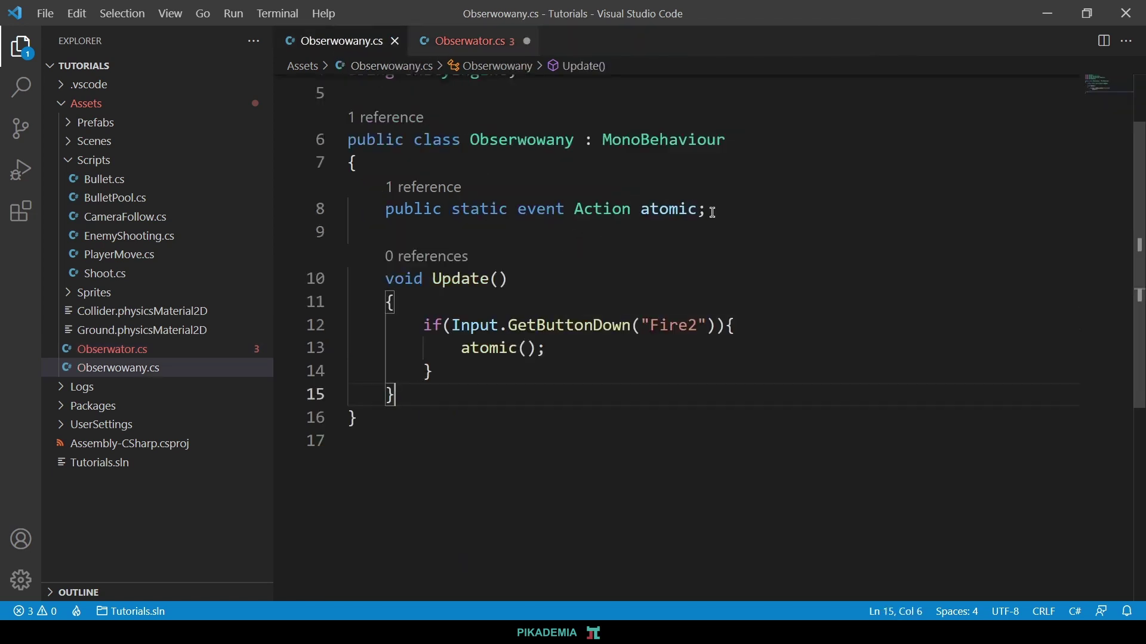
drag(712, 209, 286, 219)
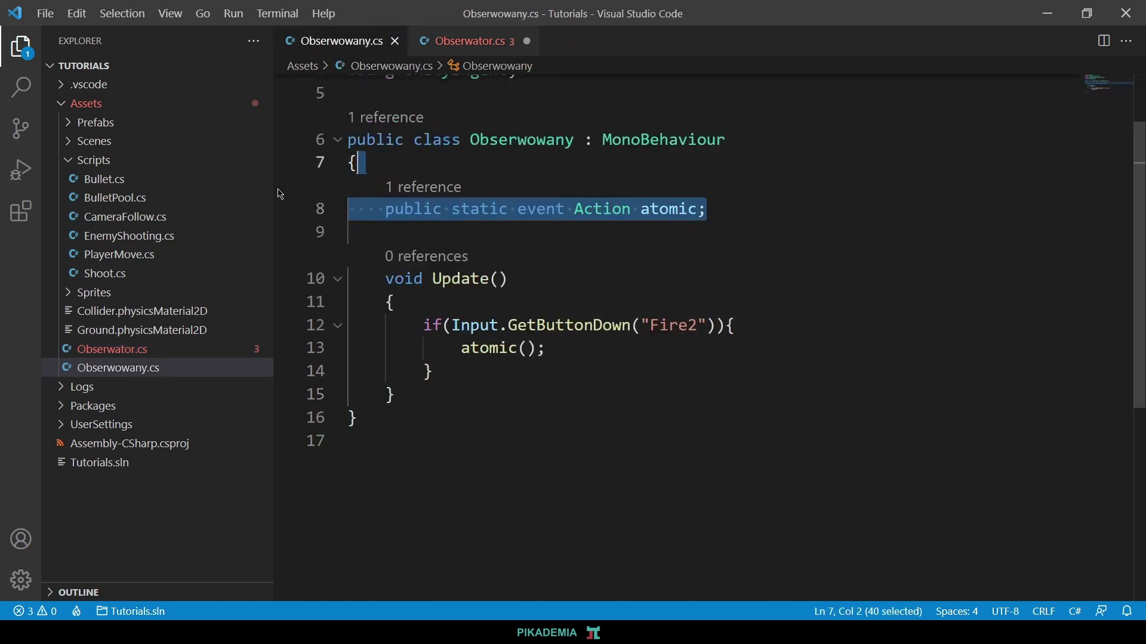
click(438, 234)
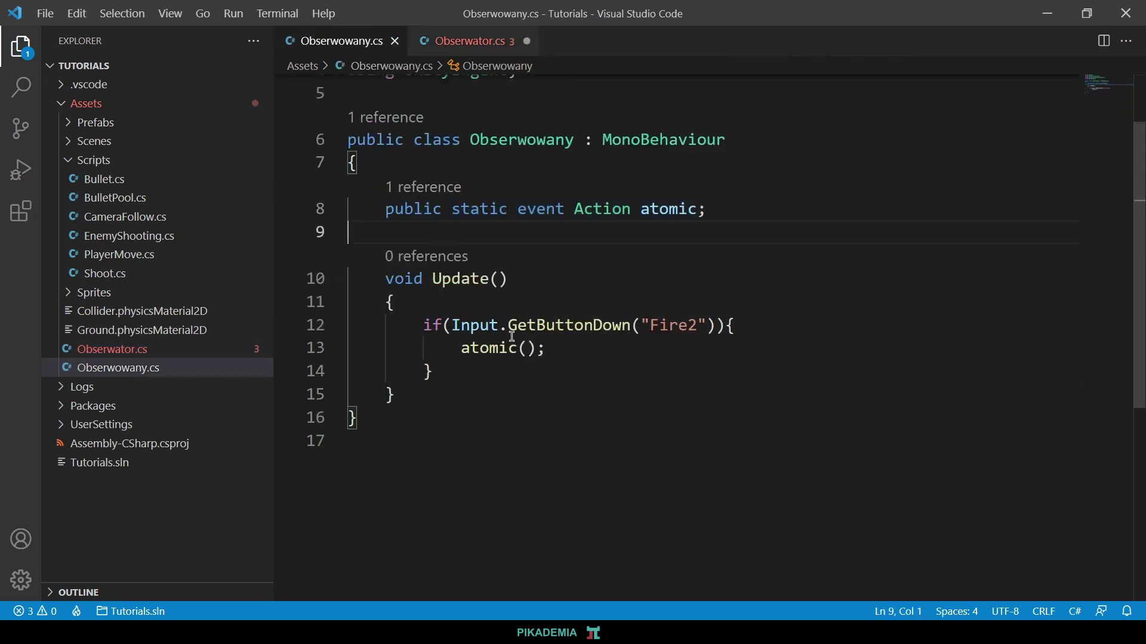
double_click(642, 209)
click(480, 51)
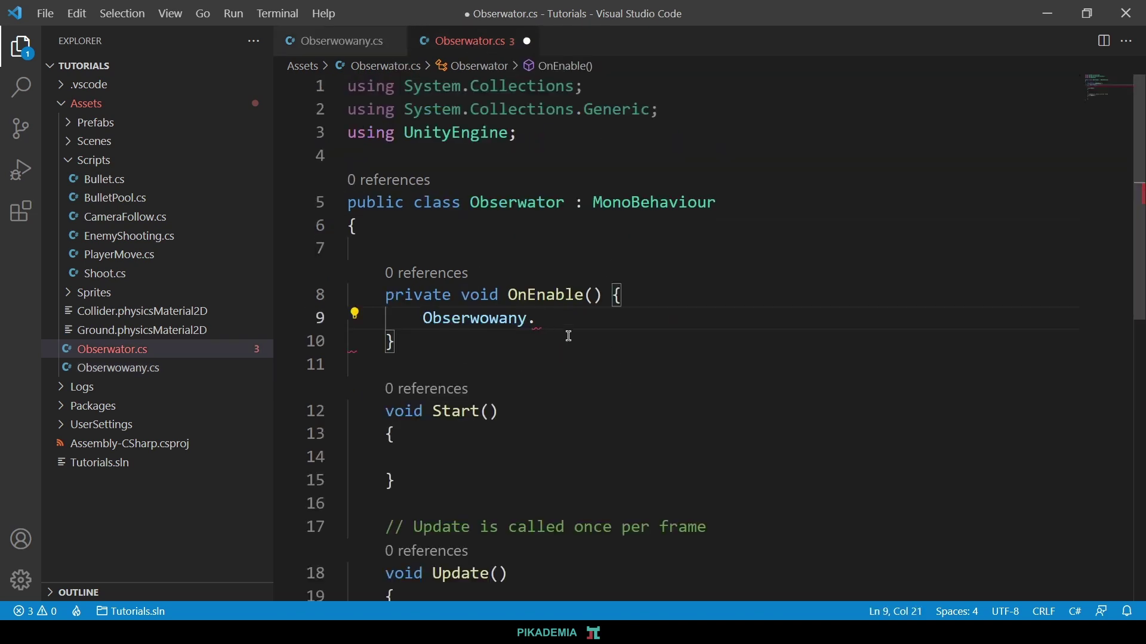
text(atomic)
text( +)
text(=)
shift+click(362, 322)
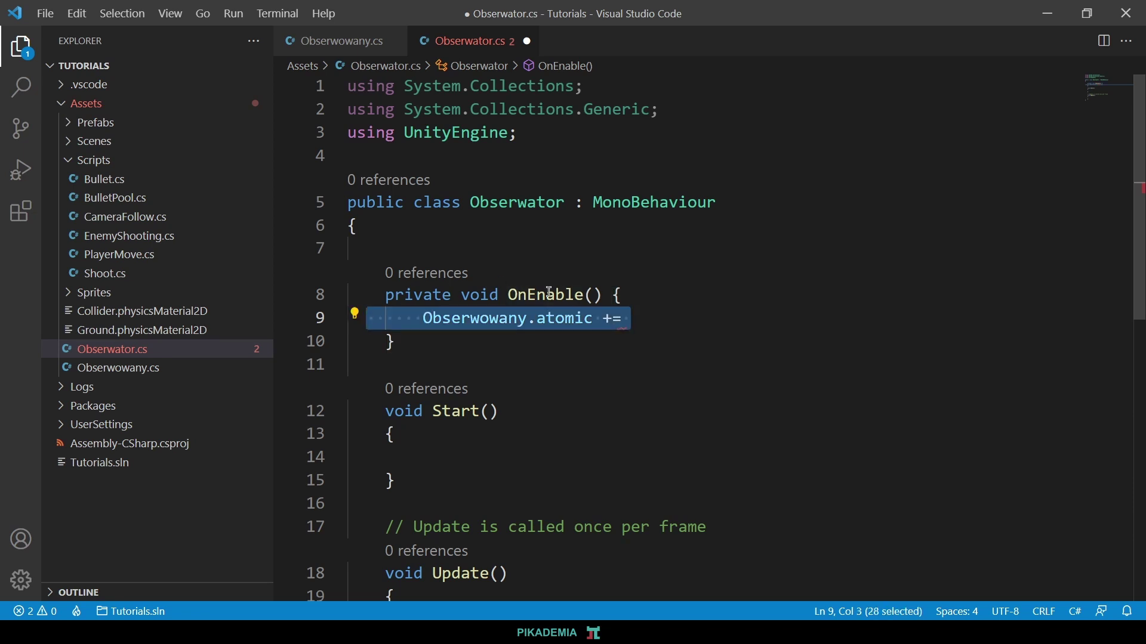
click(643, 320)
scroll(652, 310, down, 1)
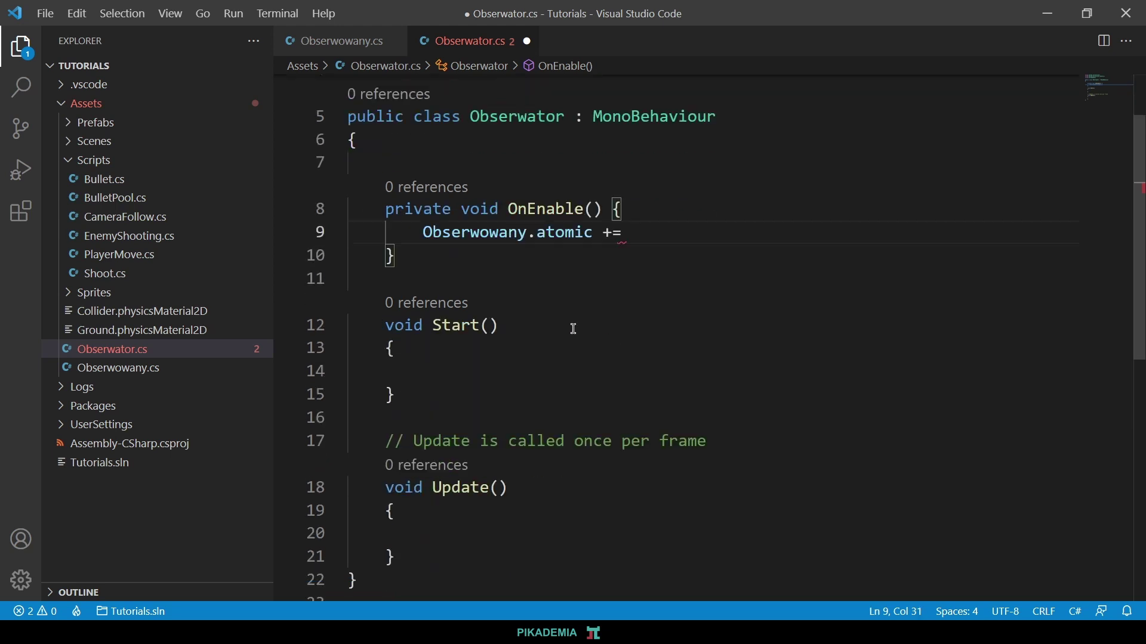
click(426, 272)
Add an empty void WykonajAkcje() method below OnEnable.
key(Return)
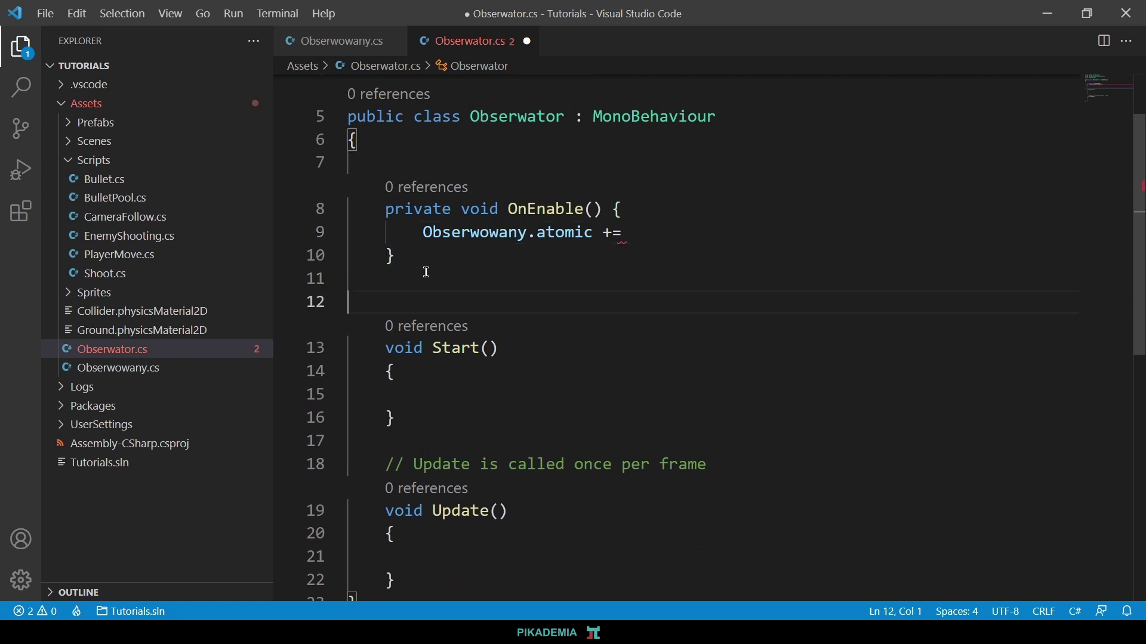
key(Tab)
text(vo)
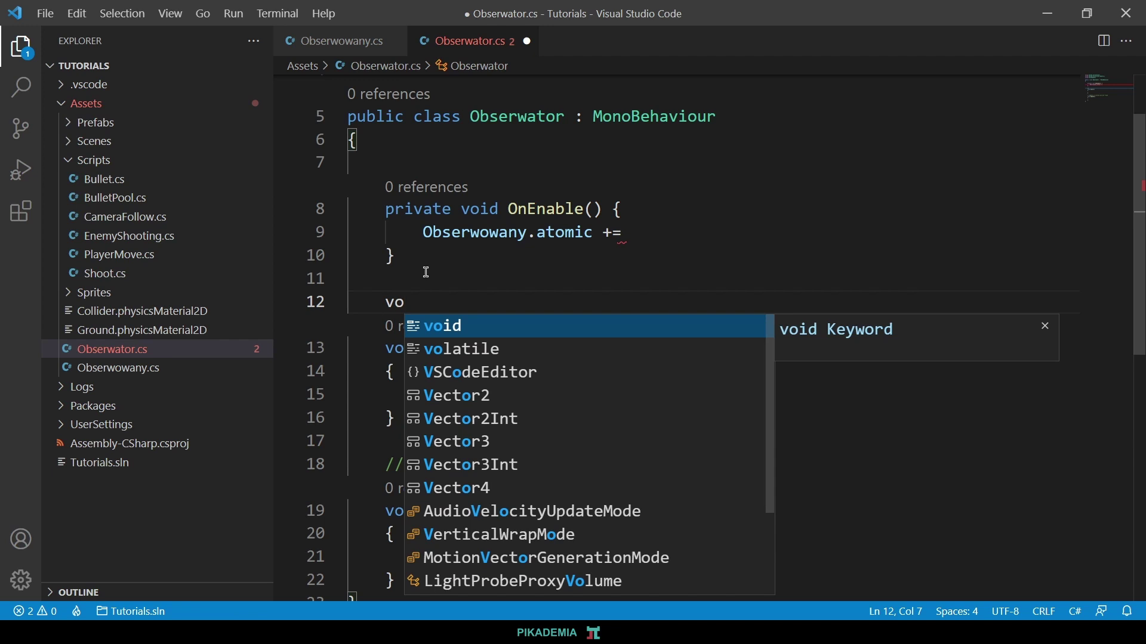
text(id Wykonaj)
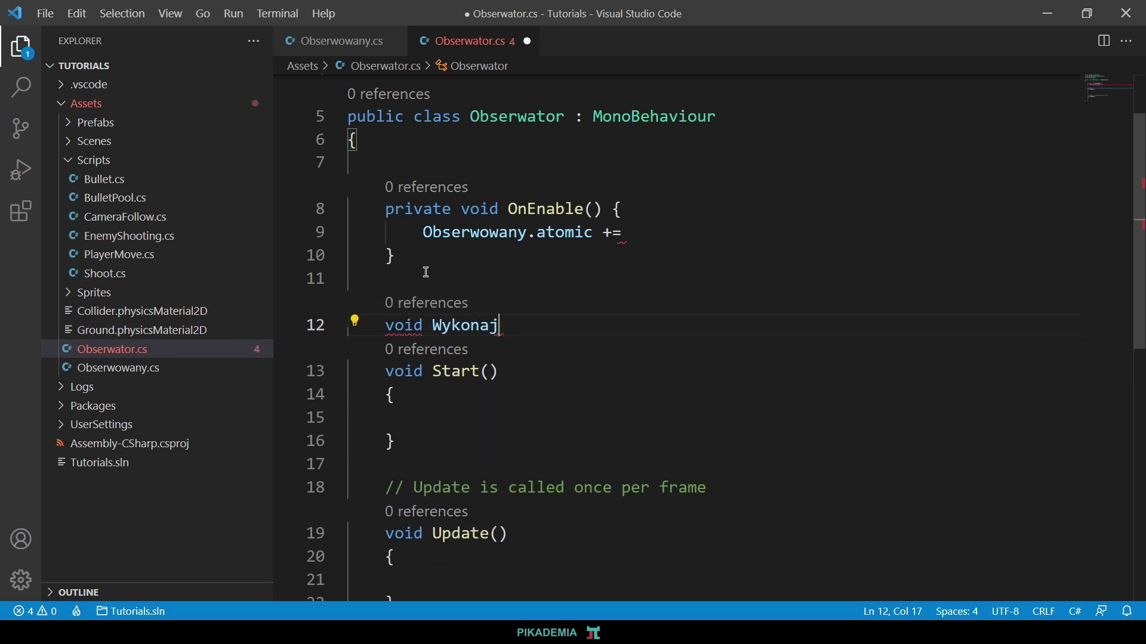
text(Akcje(){)
key(Return)
Delete the Start and Update methods.
scroll(445, 519, down, 1)
scroll(438, 543, down, 1)
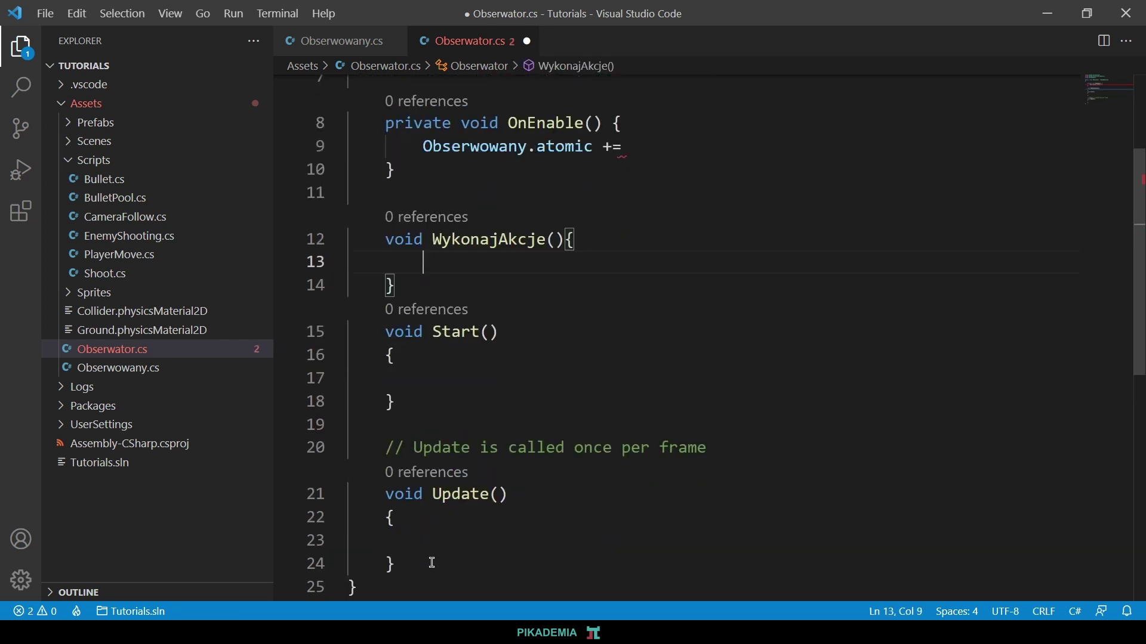
drag(434, 564, 298, 353)
key(BackSpace)
key(BackSpace)
key(BackSpace)
key(BackSpace)
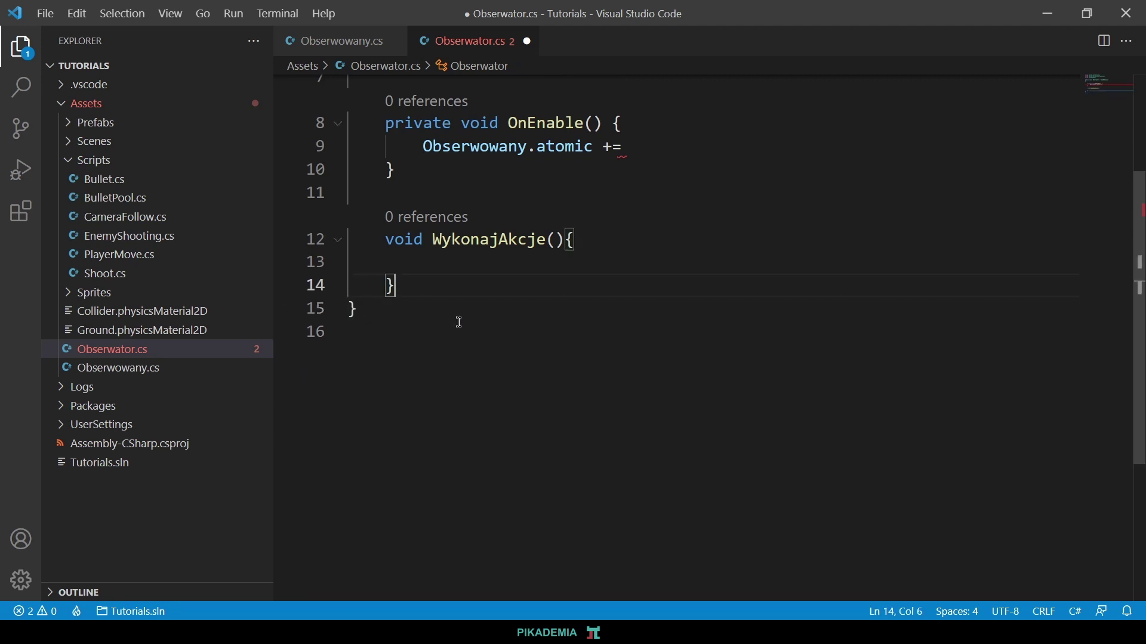
scroll(478, 346, up, 2)
Finish line 9 as 'Obserwowany.atomic += WykonajAkcje;' and save.
drag(416, 276, 595, 278)
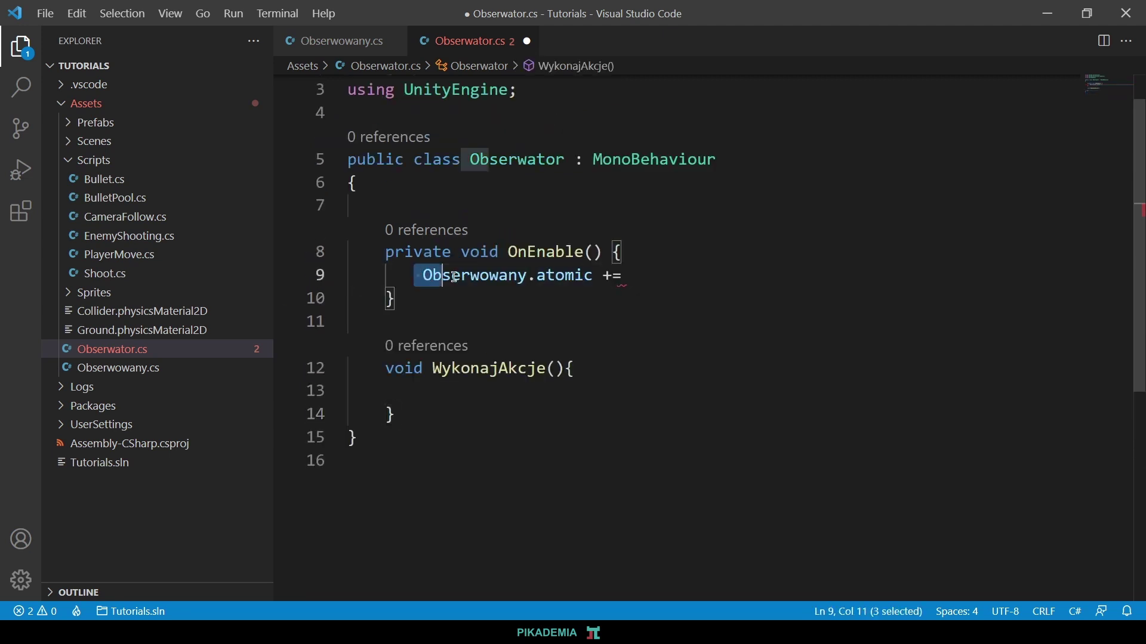
click(634, 275)
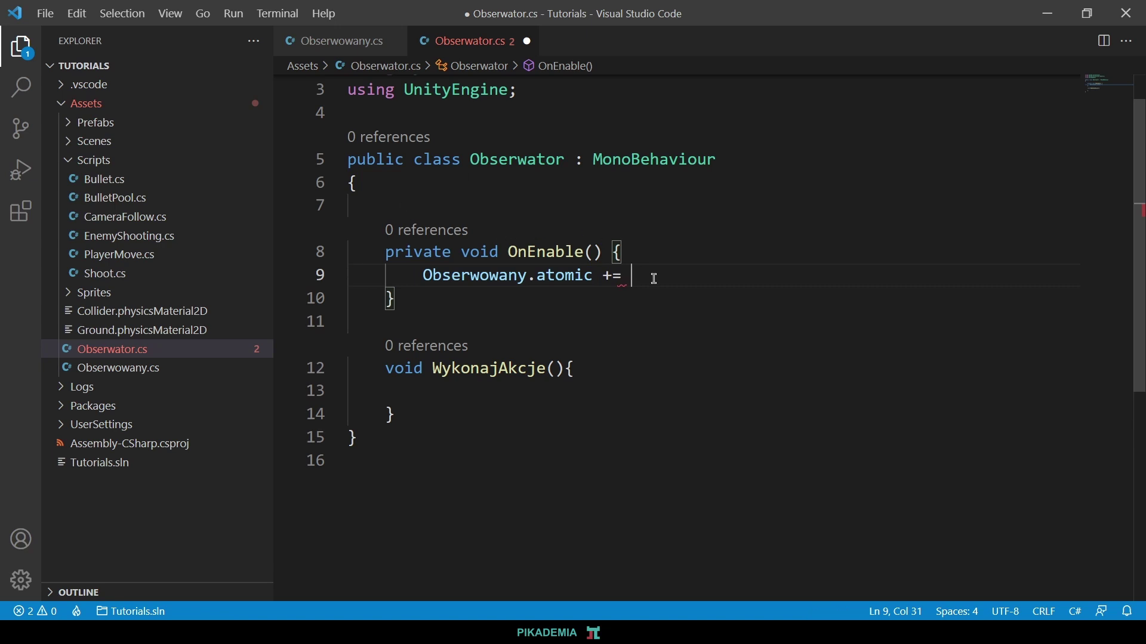
text(Wyko)
key(Tab)
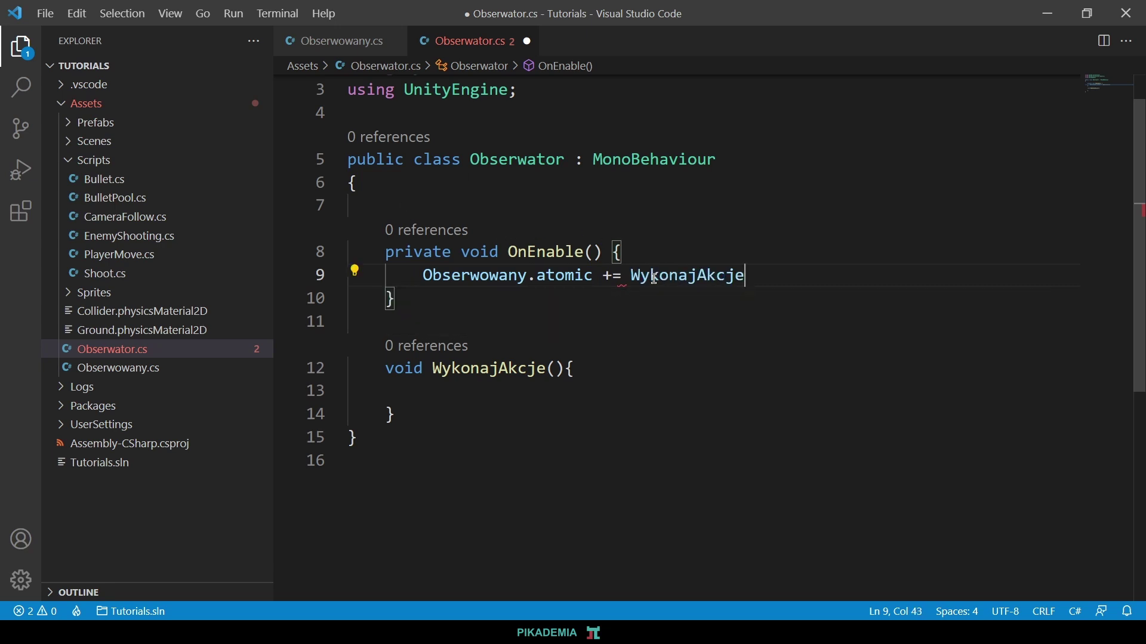
text(;)
key(ctrl+s)
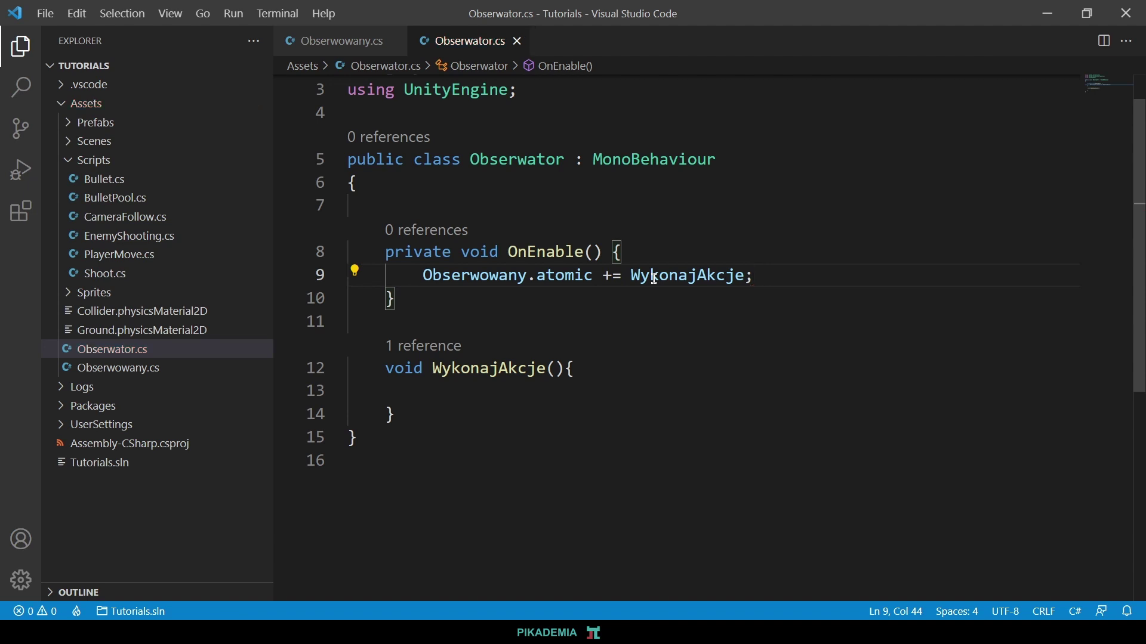
click(741, 277)
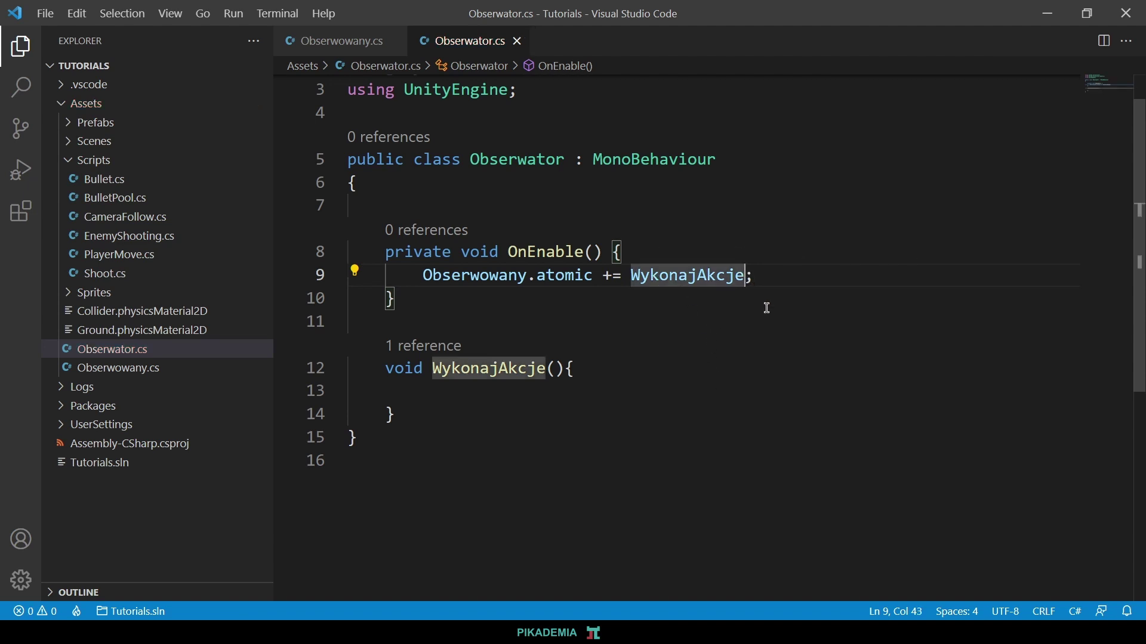
text(())
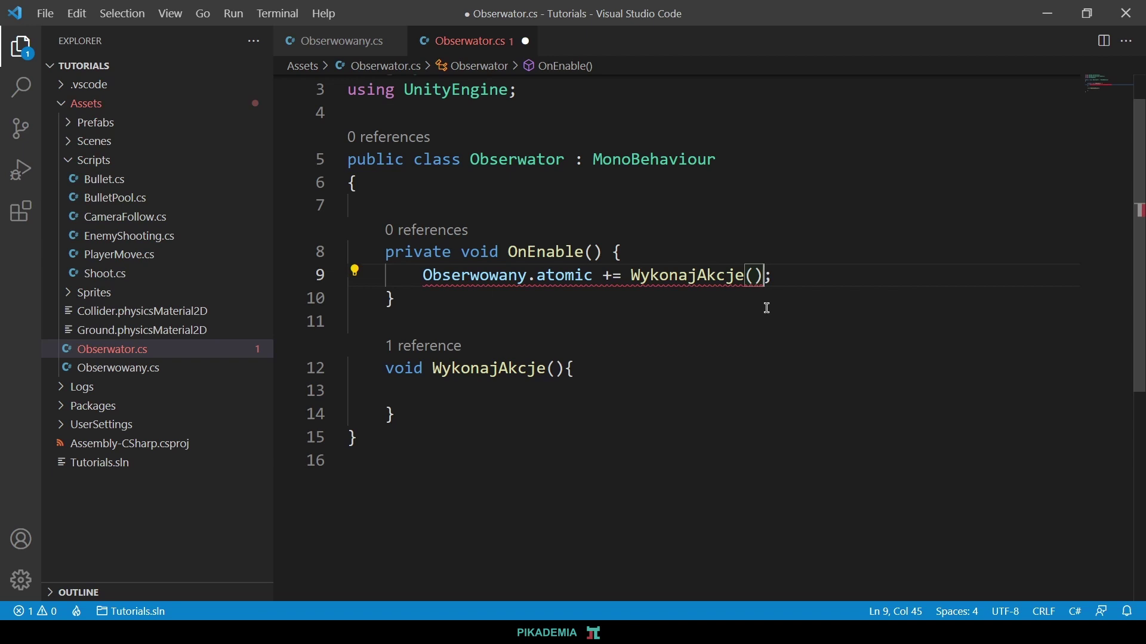
mouse_move(761, 275)
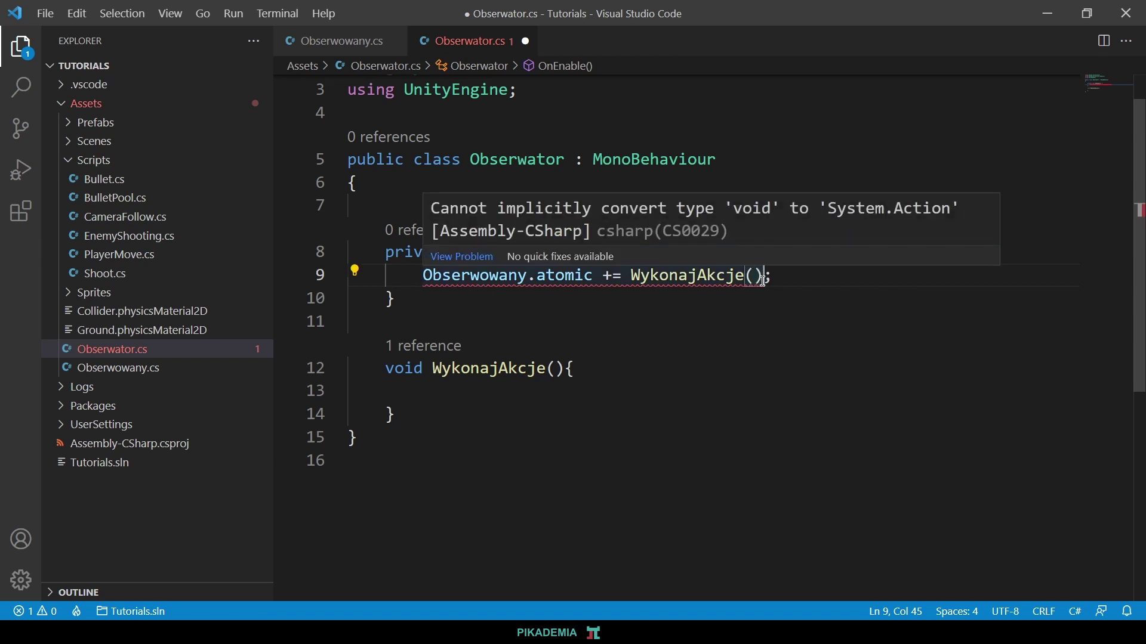
drag(764, 279, 746, 278)
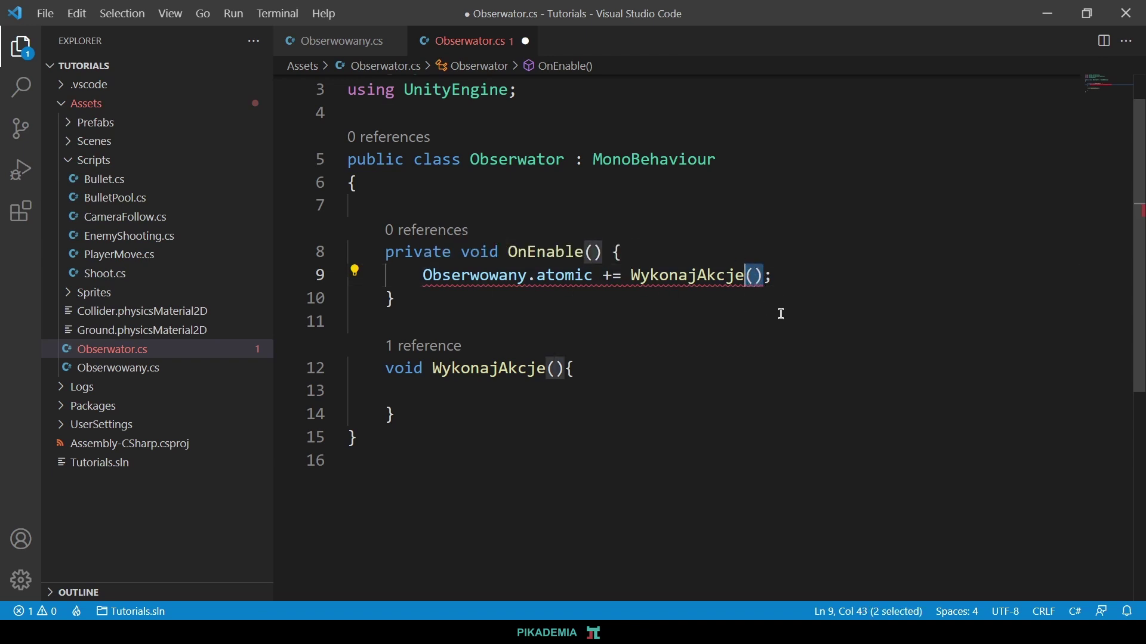
key(BackSpace)
click(756, 276)
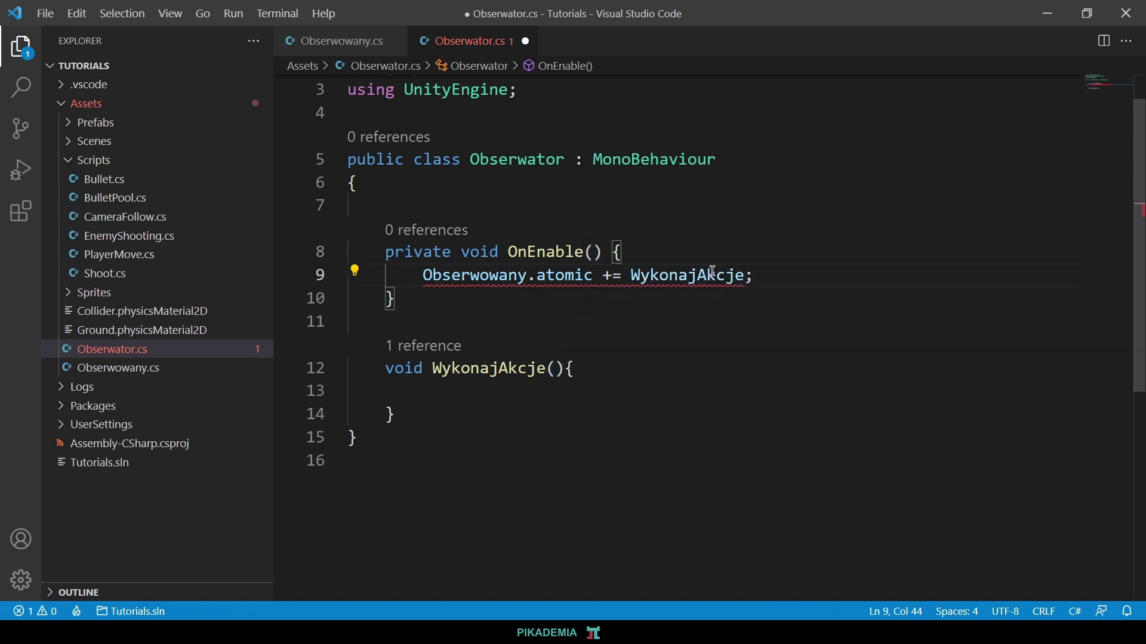
mouse_move(746, 271)
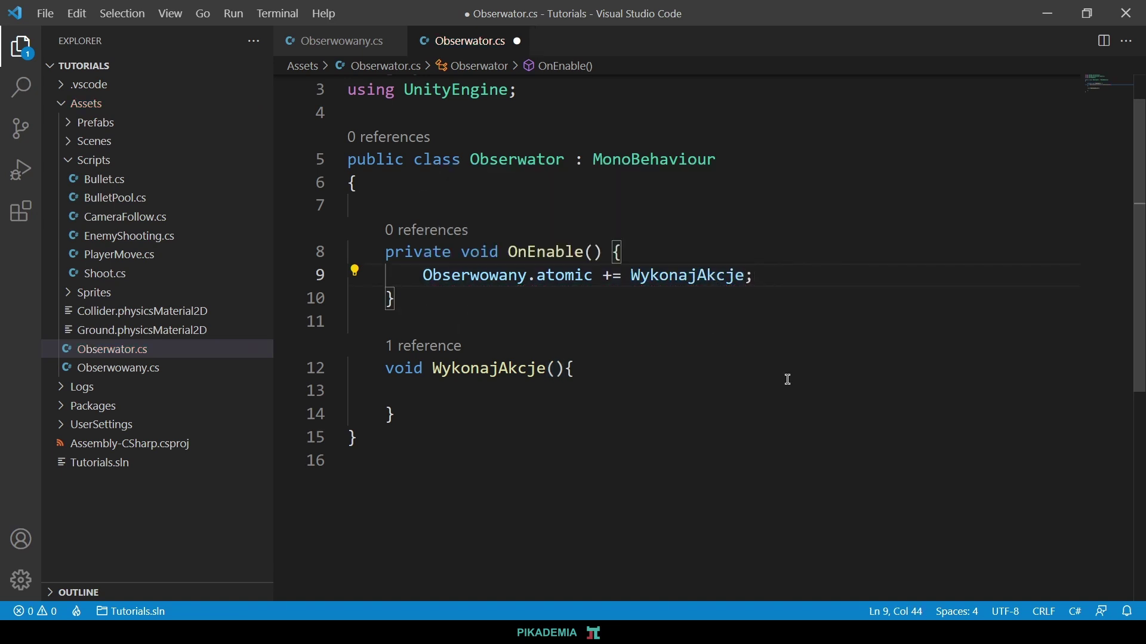
key(ctrl+s)
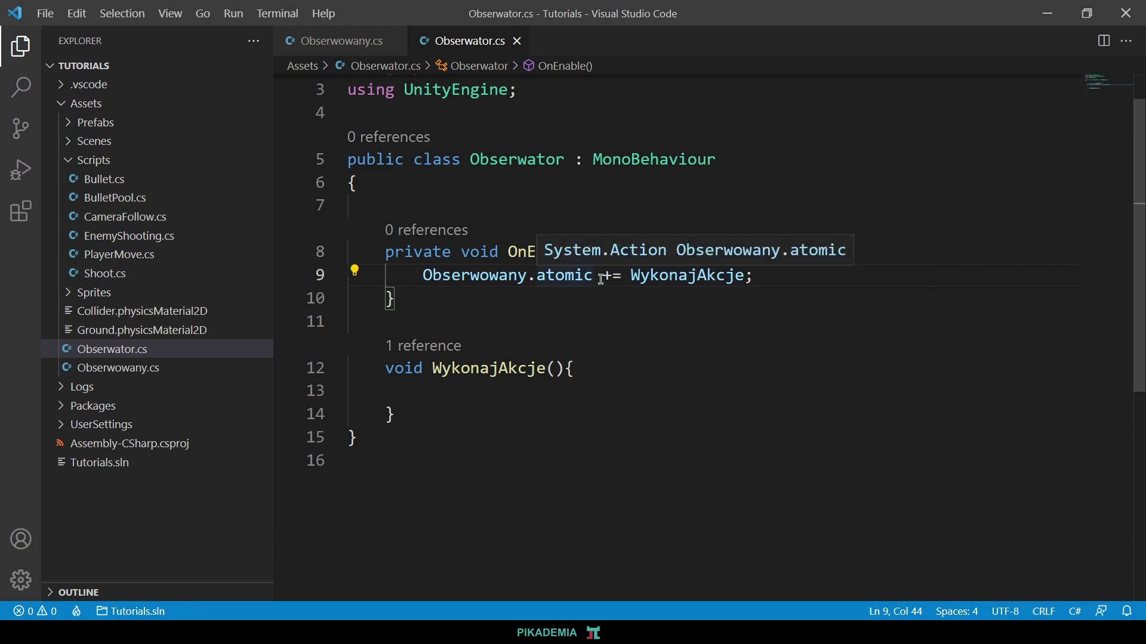
drag(603, 276, 614, 275)
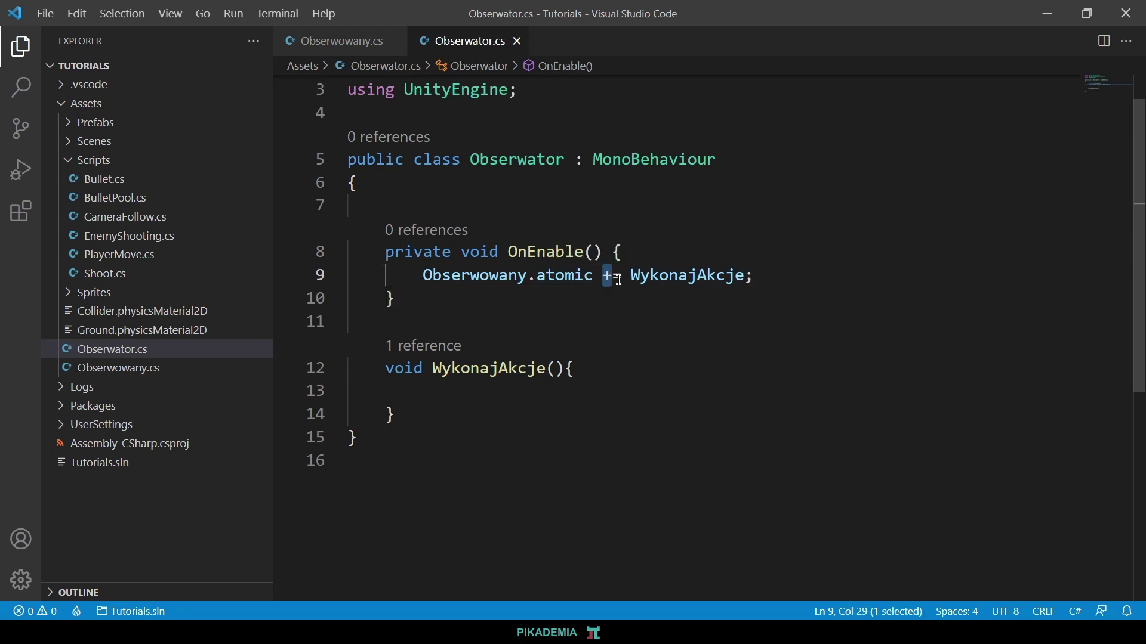
mouse_move(612, 277)
click(458, 405)
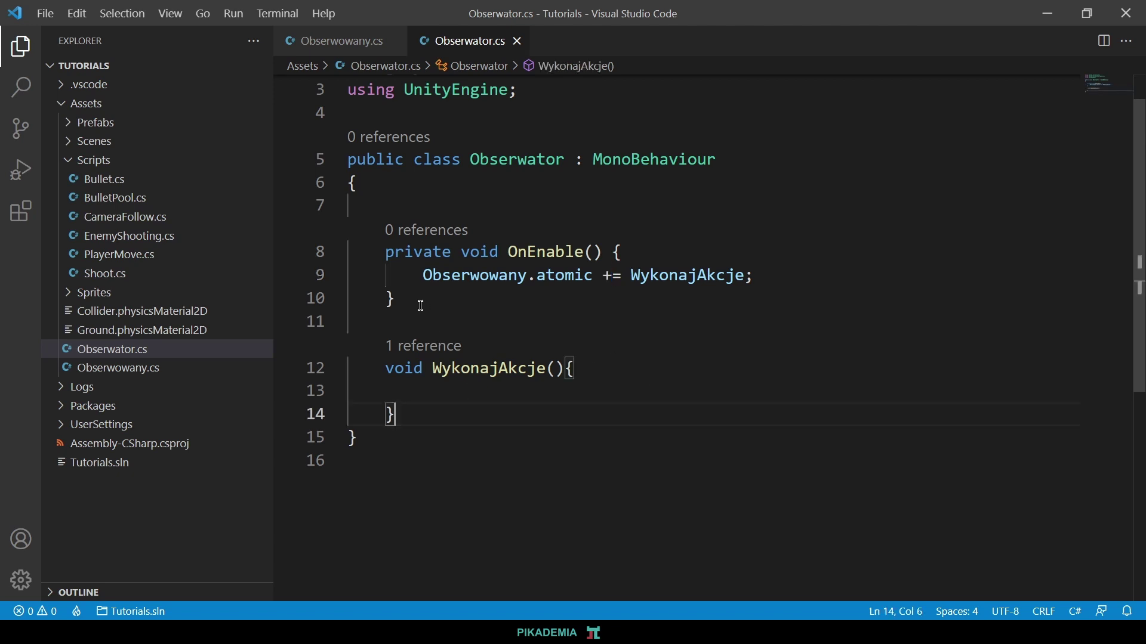
drag(420, 302, 323, 259)
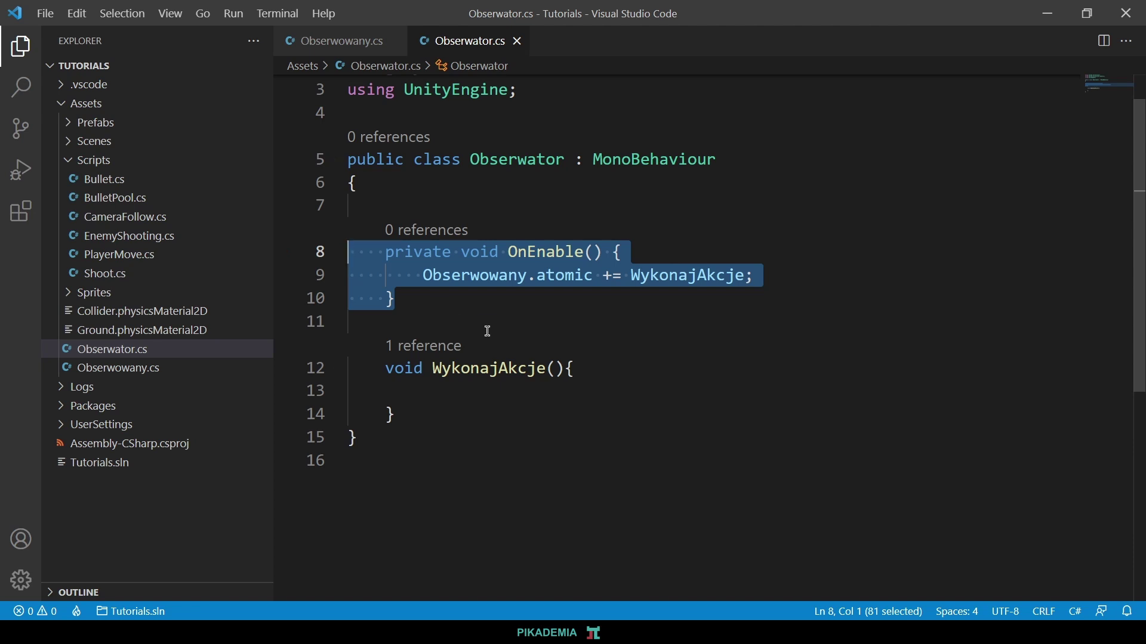
Add an OnDisable method below WykonajAkcje.
click(459, 413)
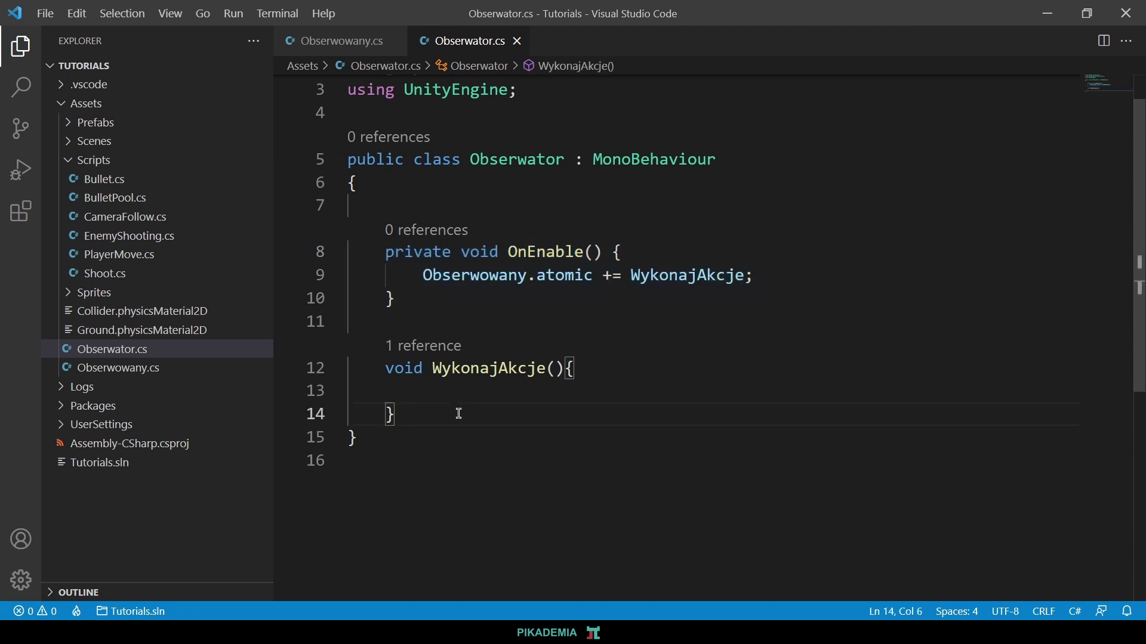
key(Return)
key(Return)
text(o)
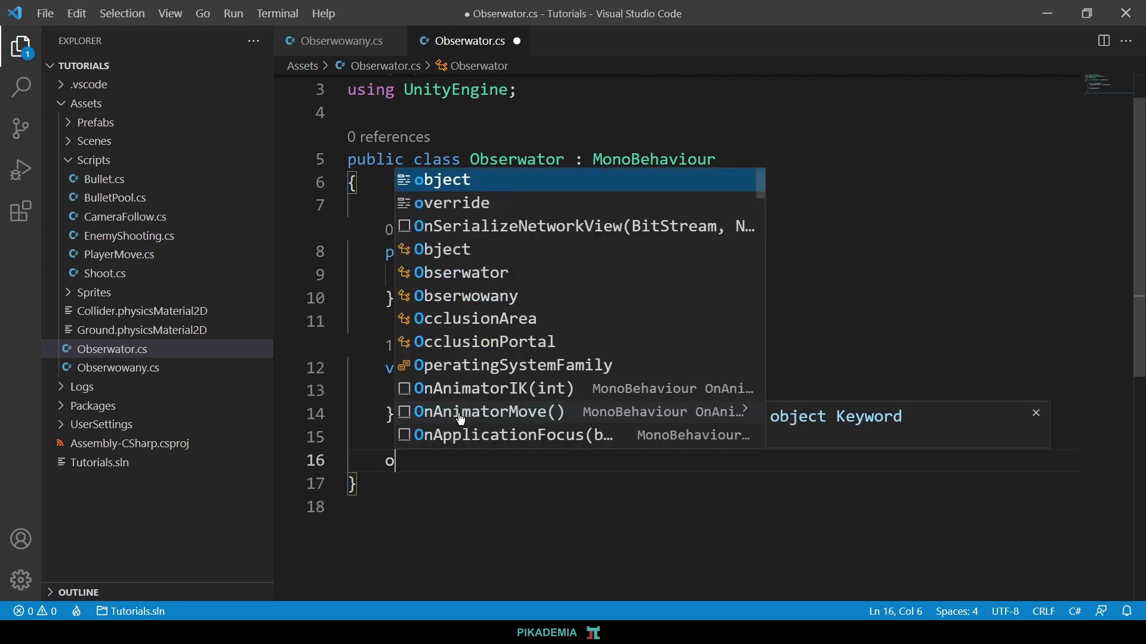
text(ndis)
key(Return)
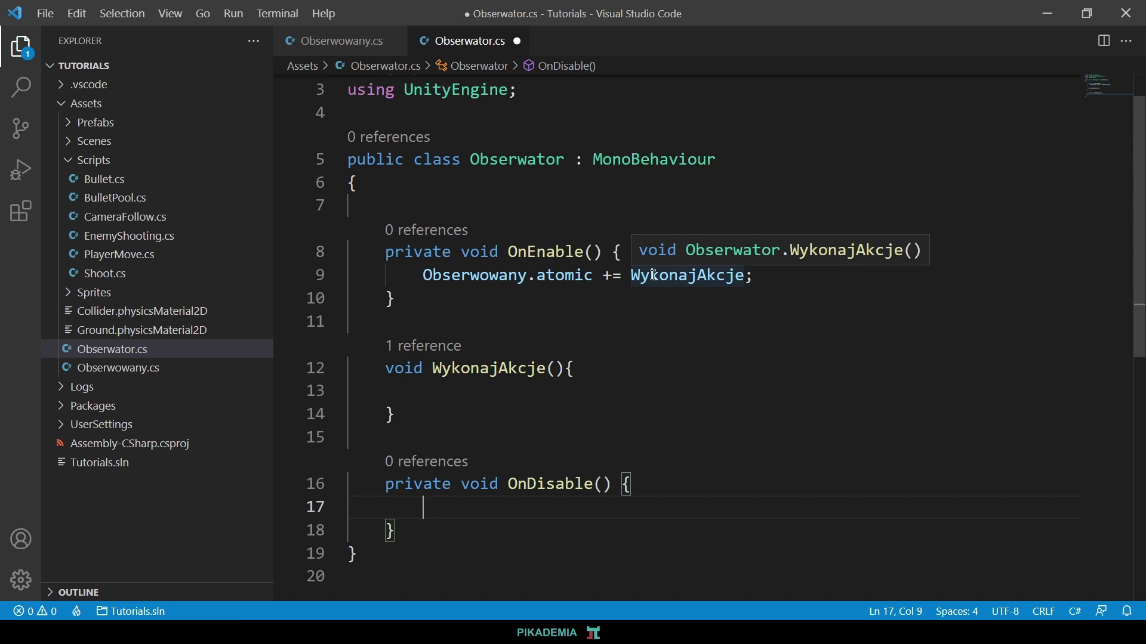
Copy the subscription into OnDisable, change += to -=, and save.
scroll(669, 358, down, 1)
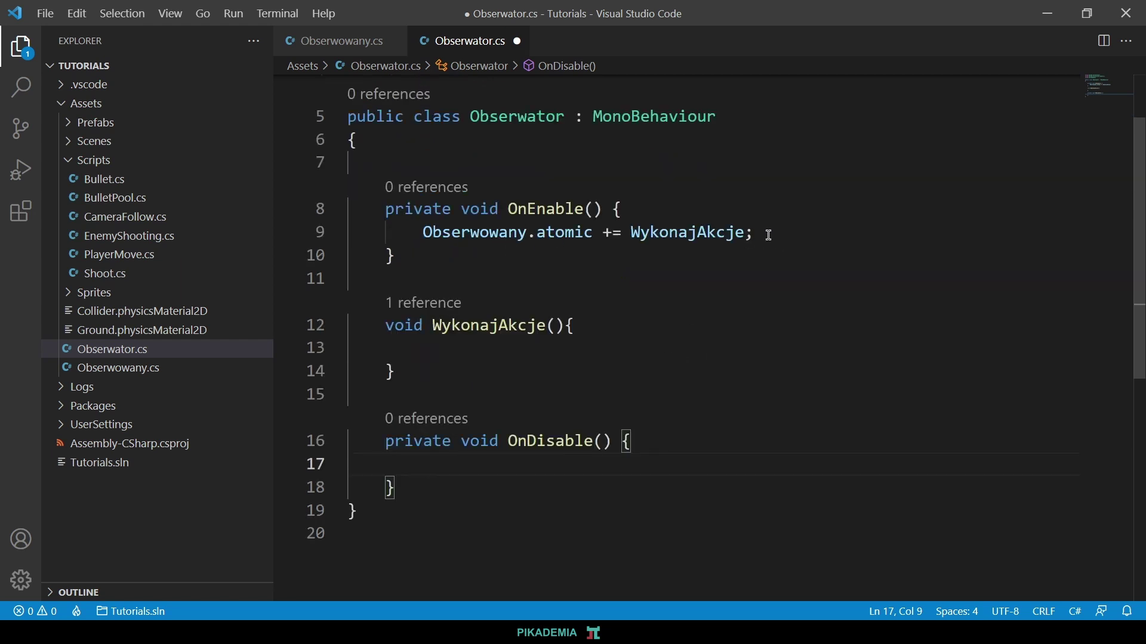
drag(767, 234, 426, 232)
key(ctrl+c)
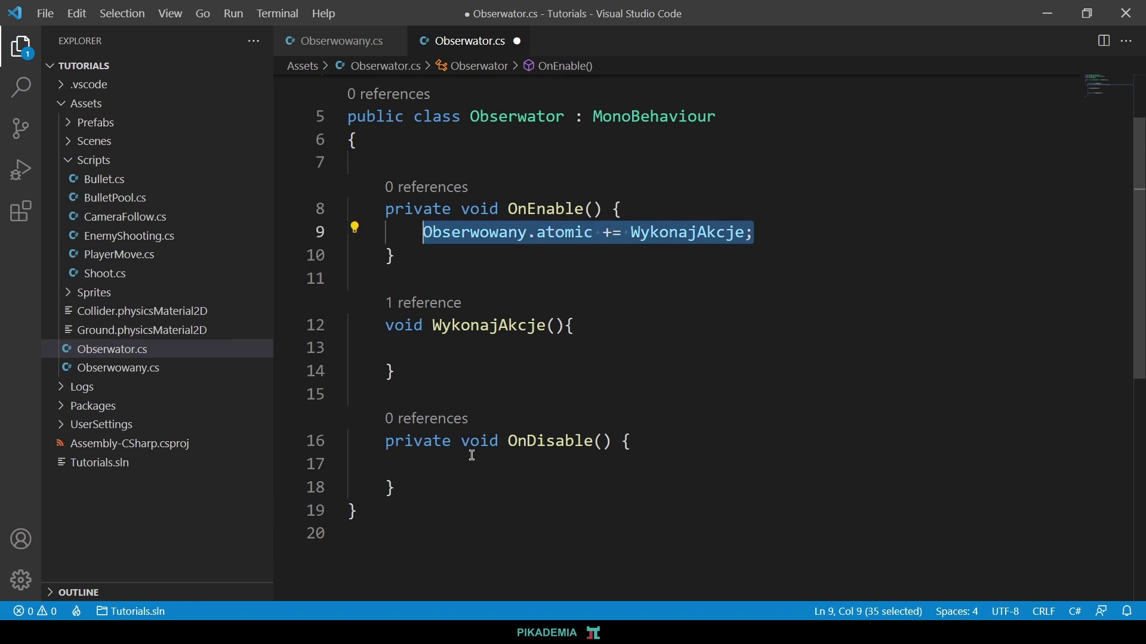
click(476, 465)
key(ctrl+v)
drag(606, 466, 614, 466)
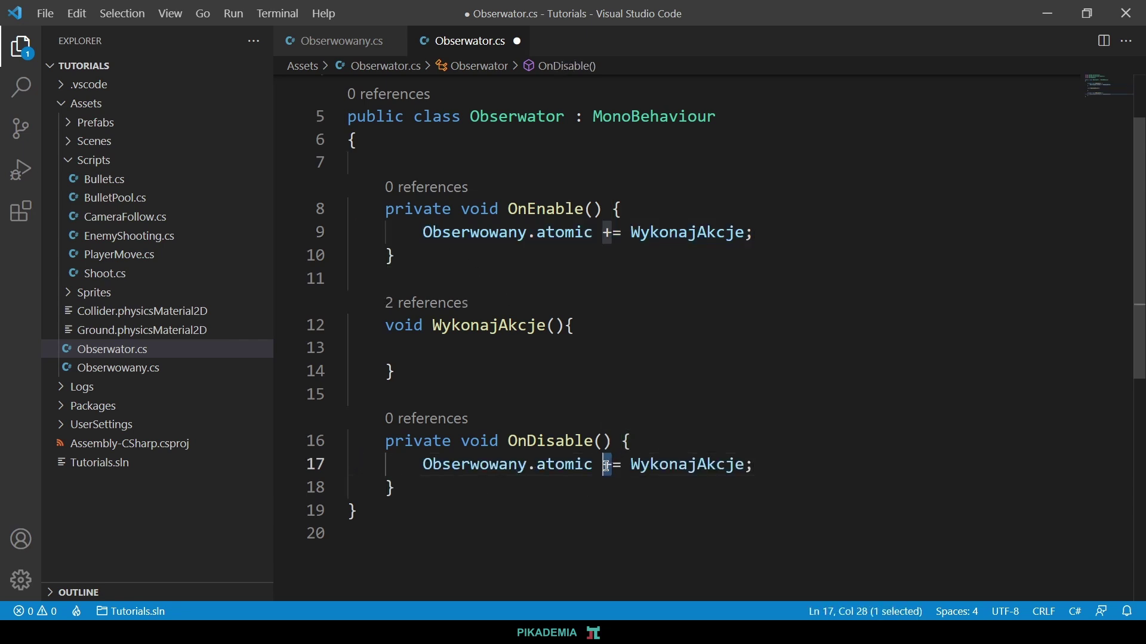
text(-)
click(657, 513)
key(ctrl+s)
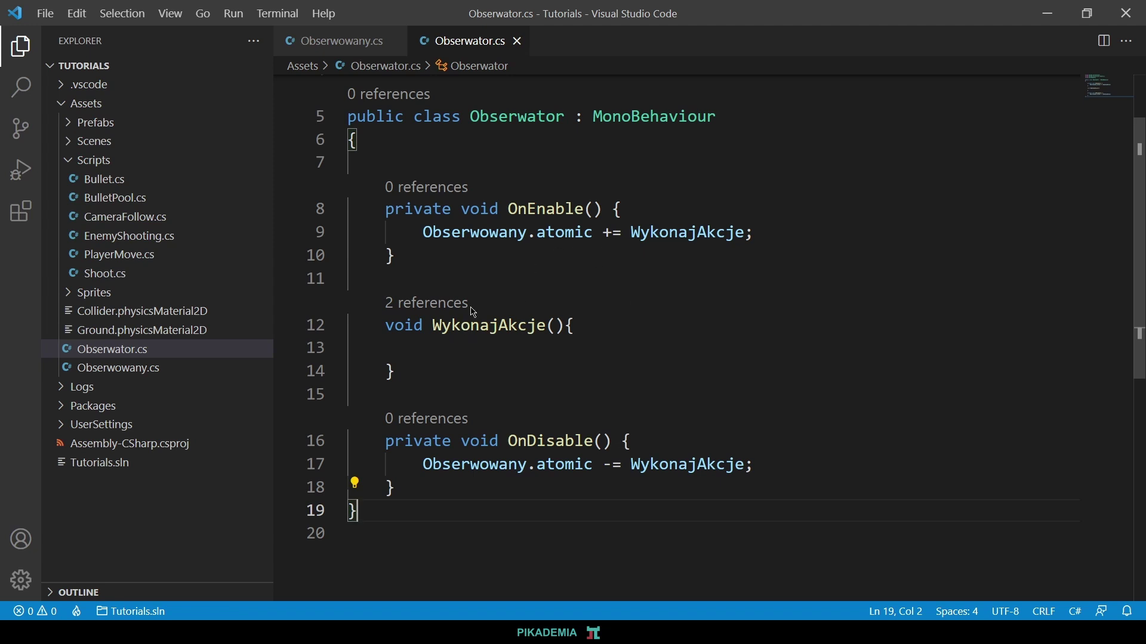
click(475, 343)
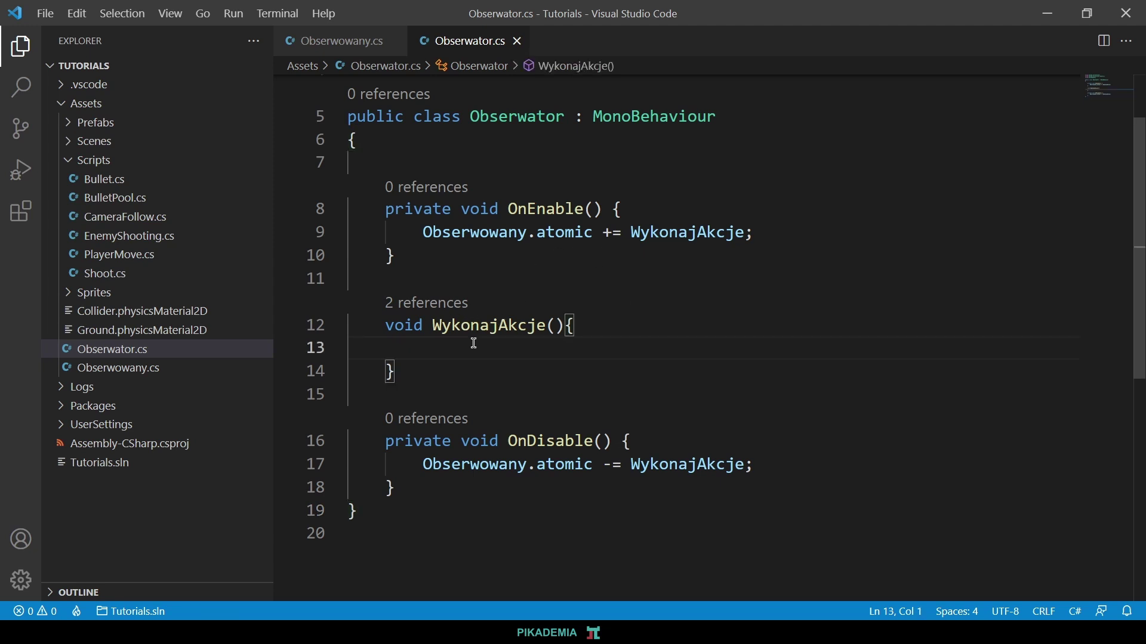
Make WykonajAkcje call Destroy(gameObject), save, and switch back to Unity.
key(Tab)
key(Tab)
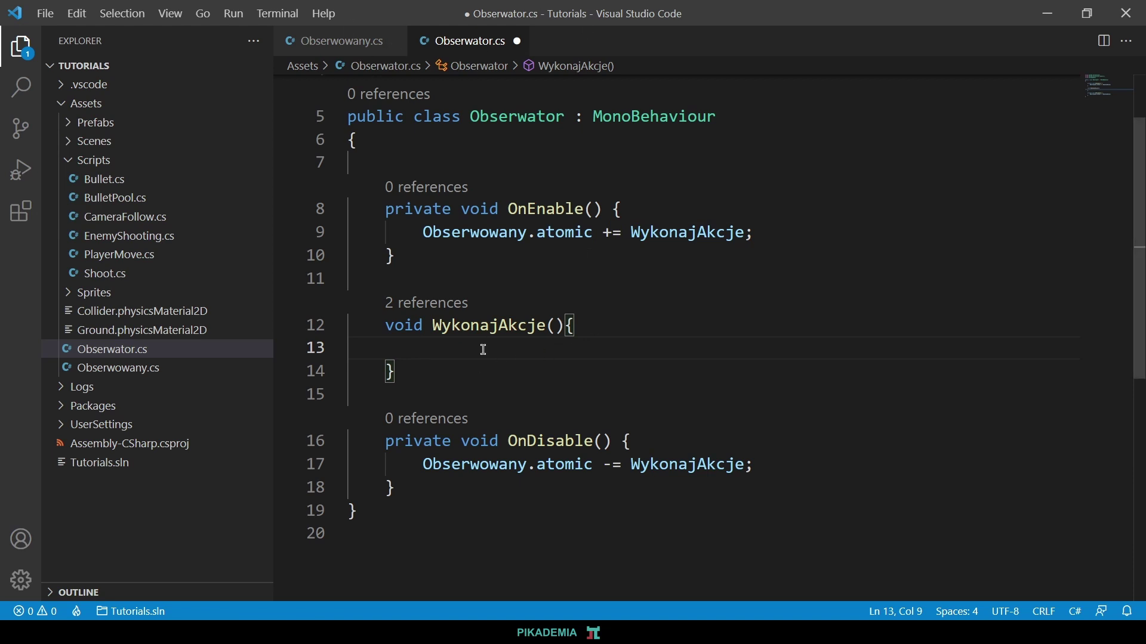
text(Destr)
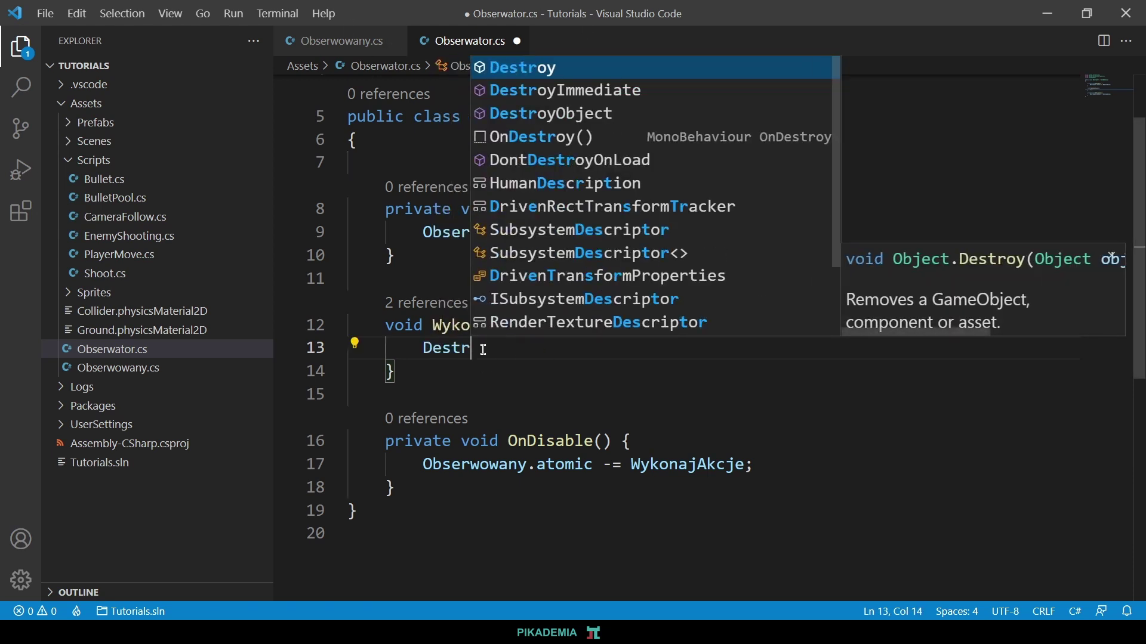
text(oy)
key(Escape)
text((gam)
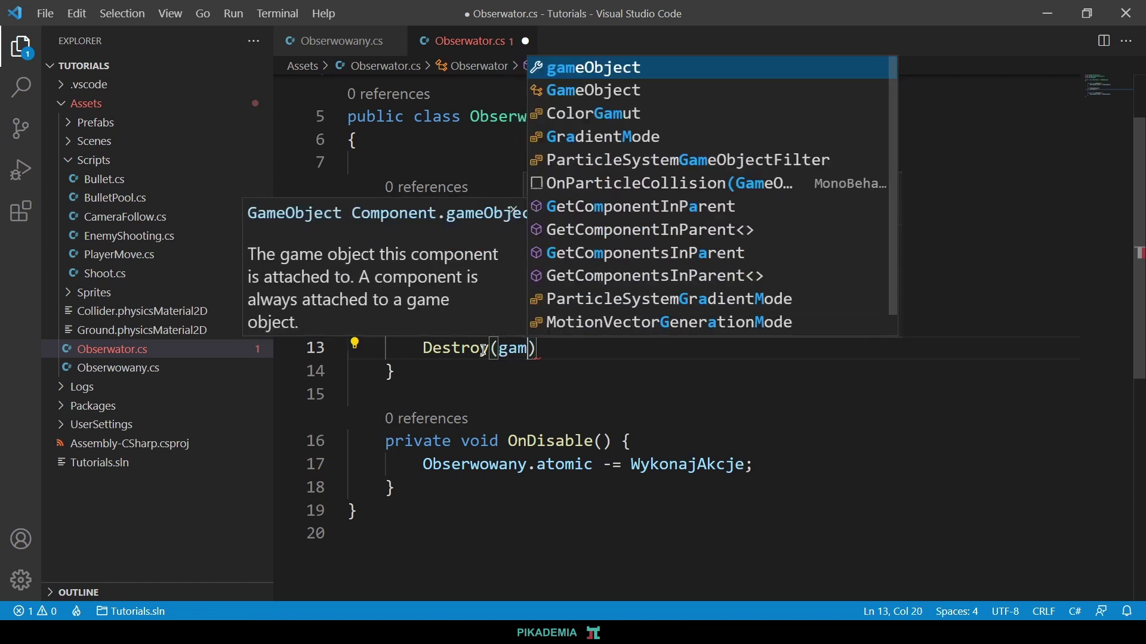
key(Return)
text();)
key(ctrl+s)
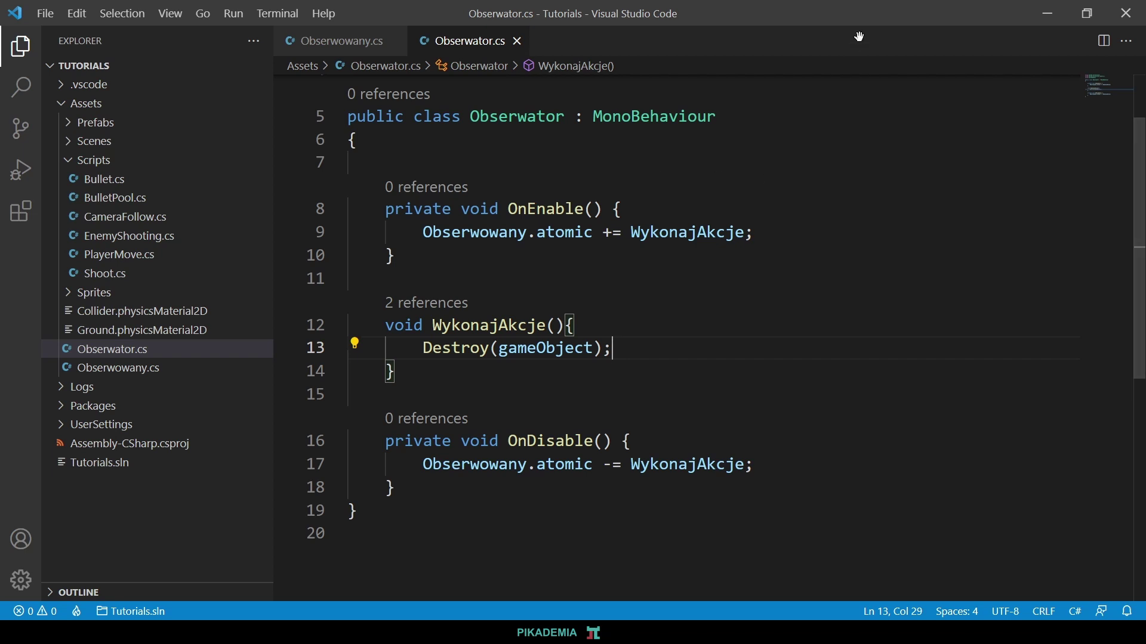
key(alt+Tab)
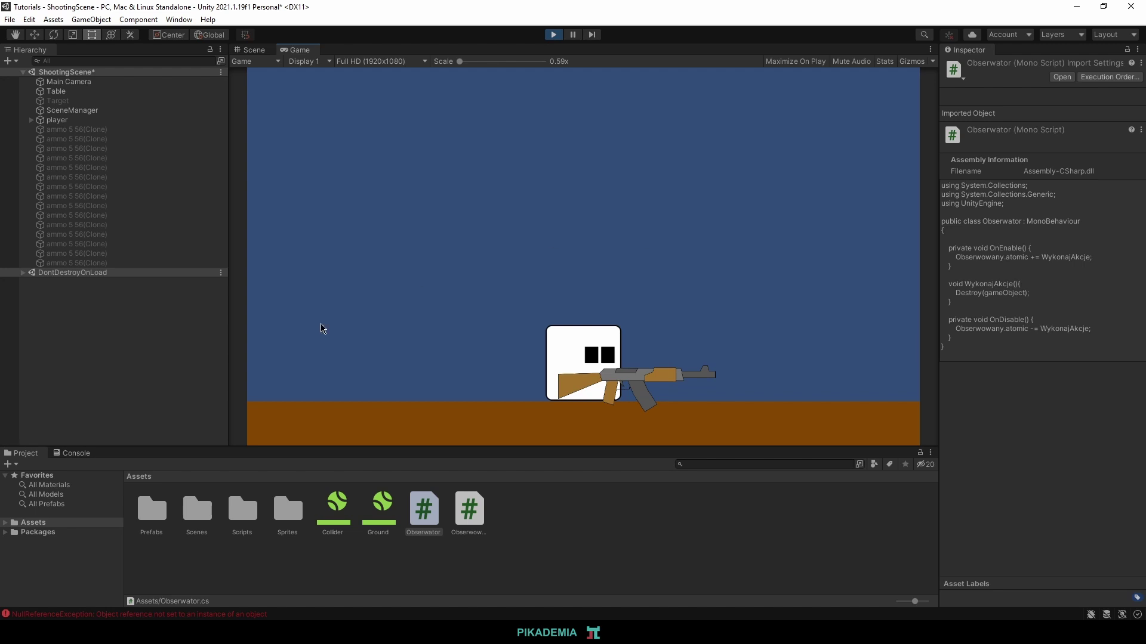
Fire the event in the running game, check the Console's NullReferenceExceptions, stop play mode, and return to VS Code.
click(73, 454)
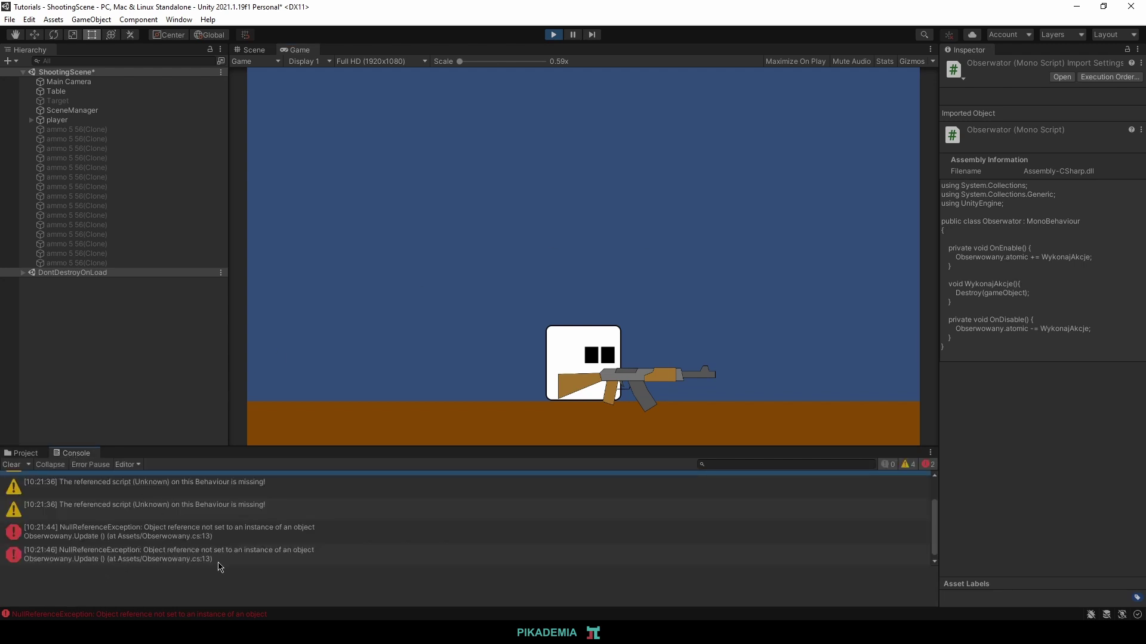
click(627, 273)
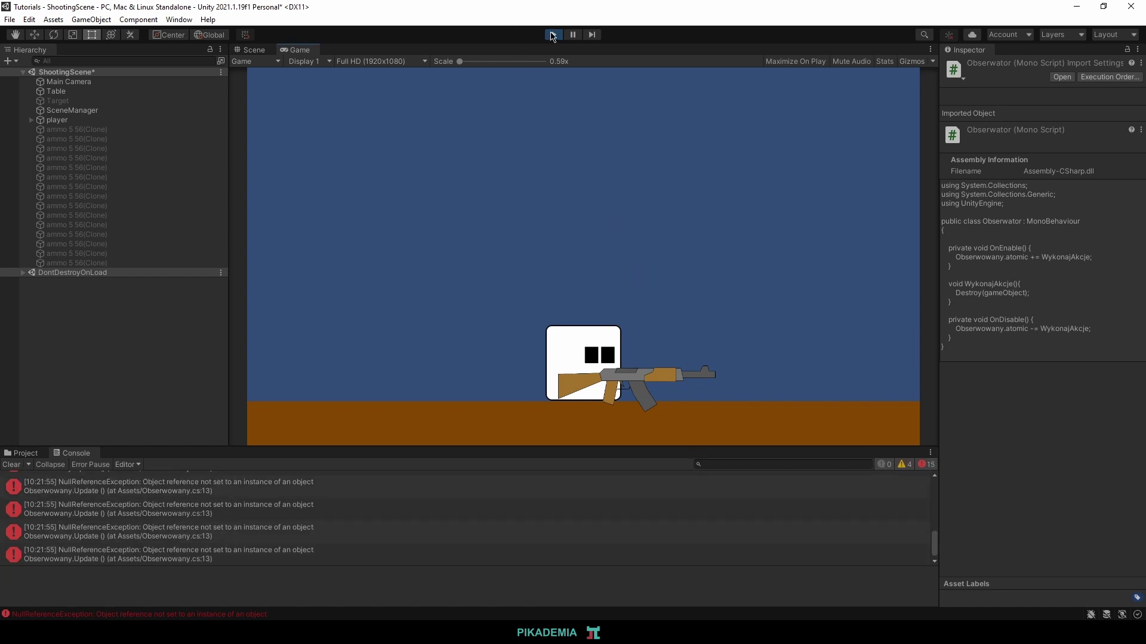
click(554, 35)
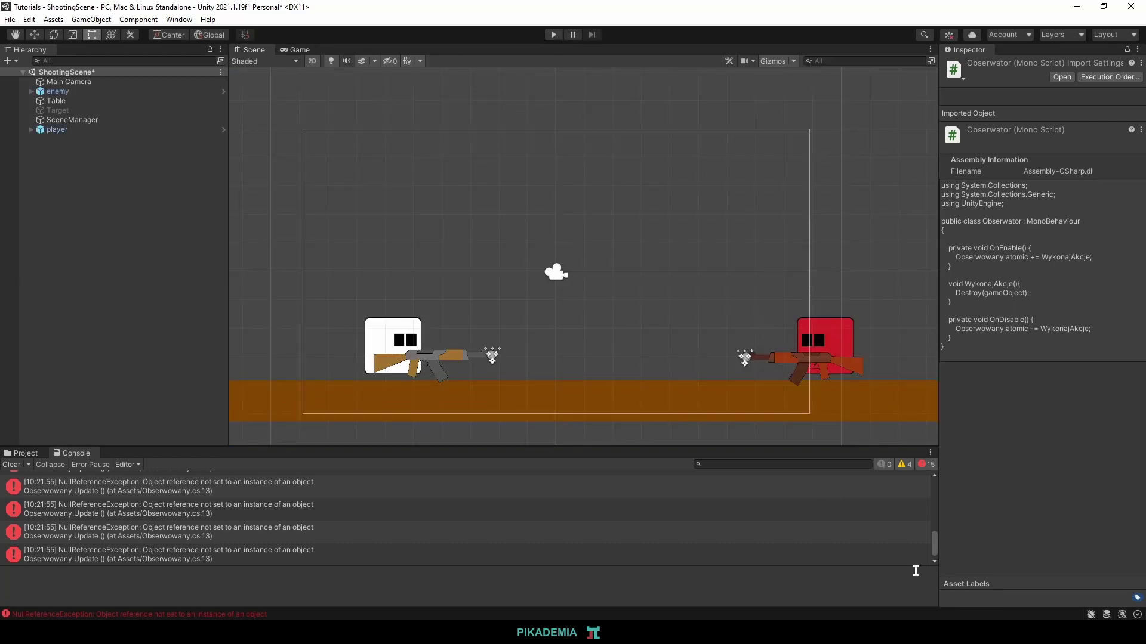
mouse_move(513, 631)
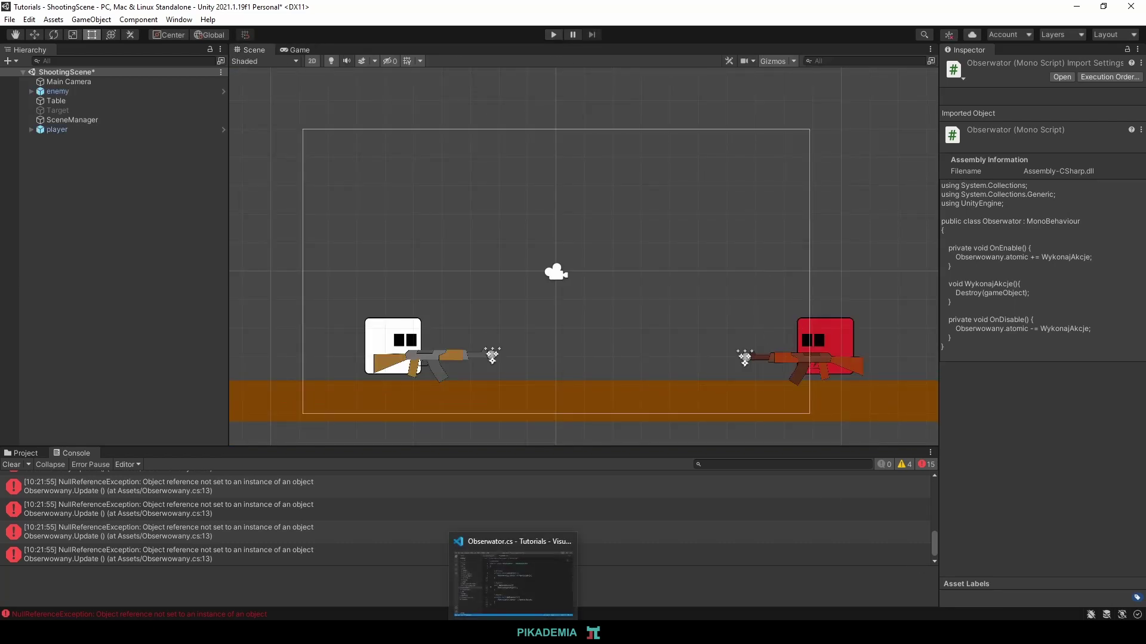
click(513, 573)
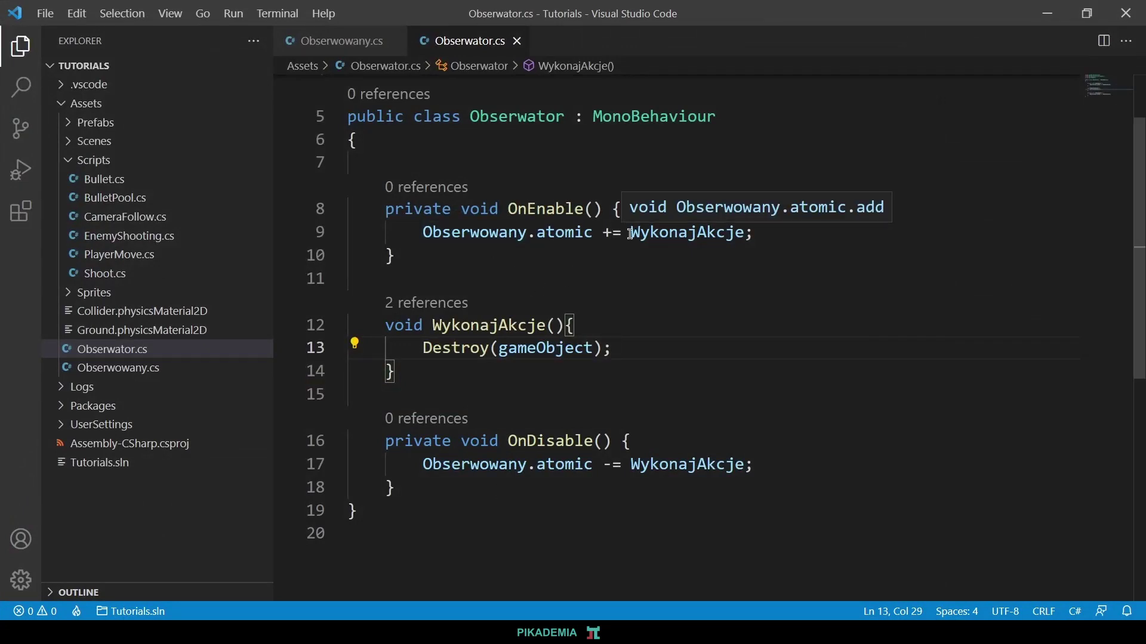
In Obserwowany.cs, add an if(atomic != null){ check after the Fire2 condition line.
click(340, 43)
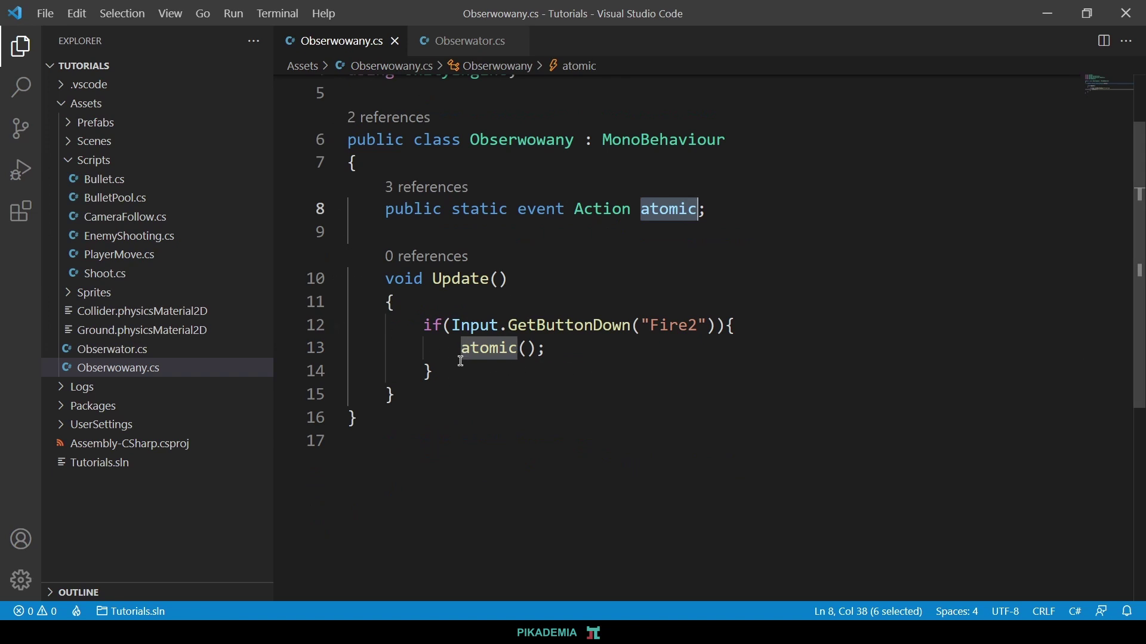
drag(546, 349, 332, 363)
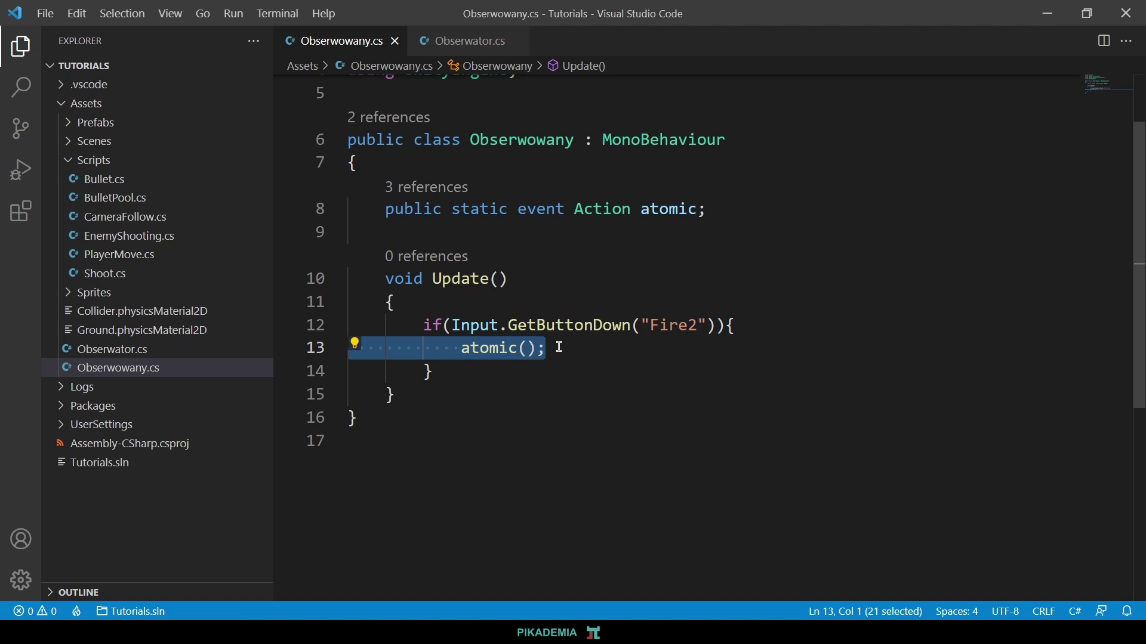
click(756, 327)
key(Return)
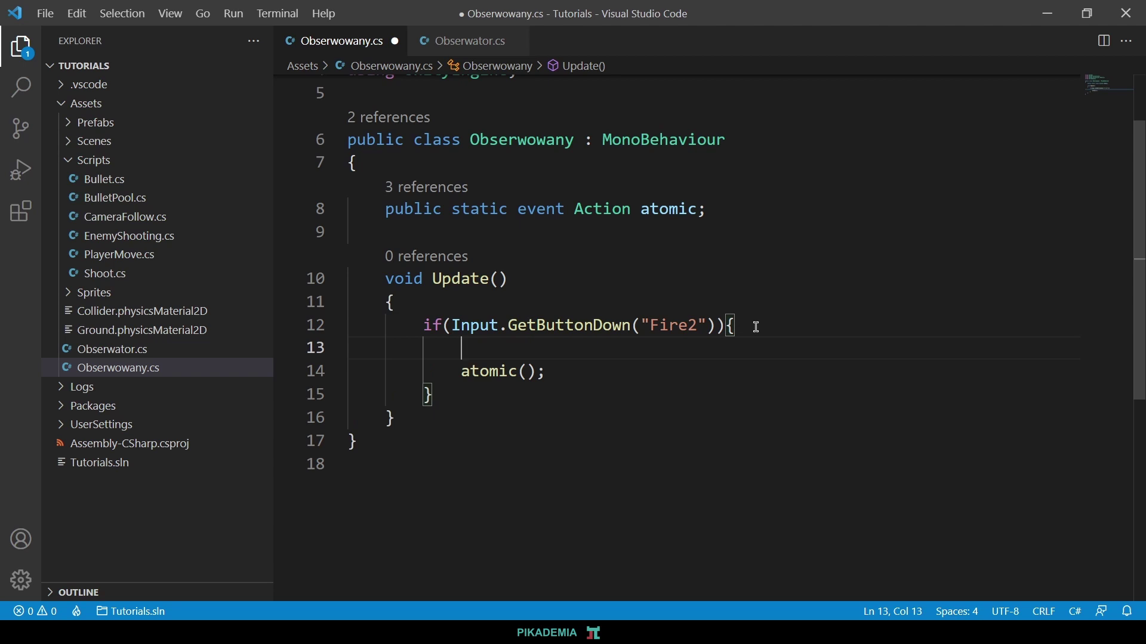
text(if)
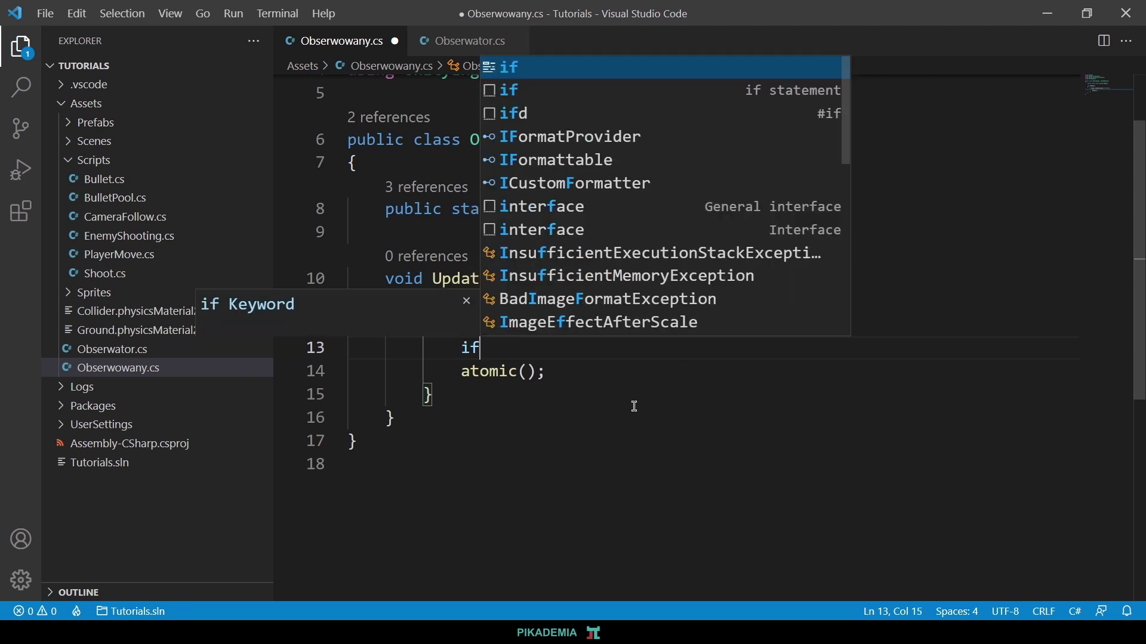
text(()
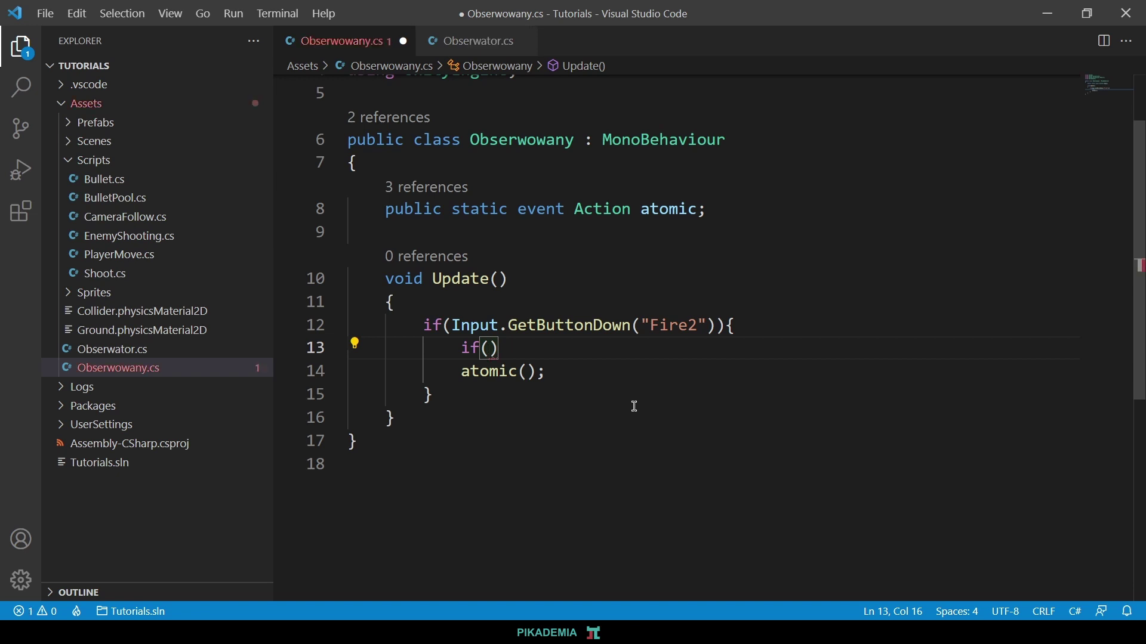
text(atomic )
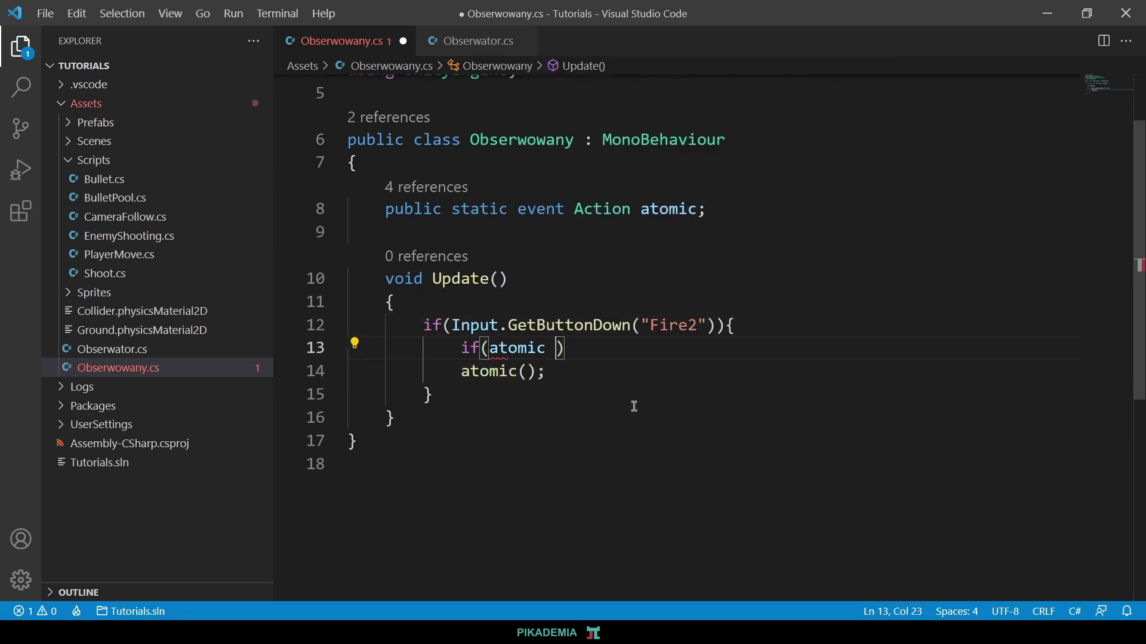
text(!= nul)
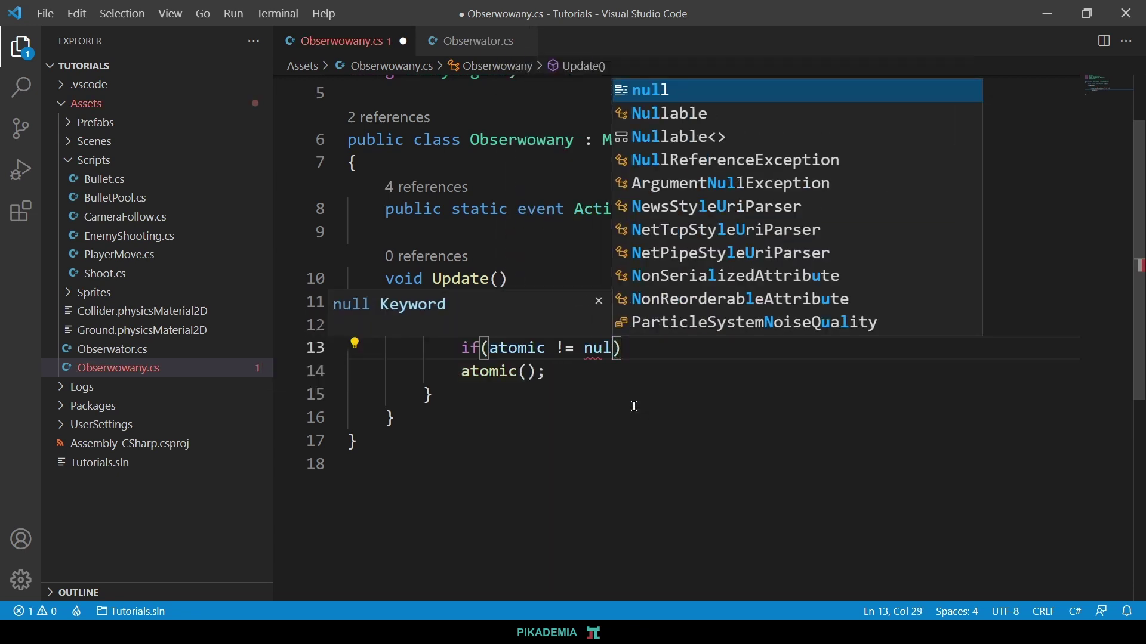
text(l)
text(){)
key(Return)
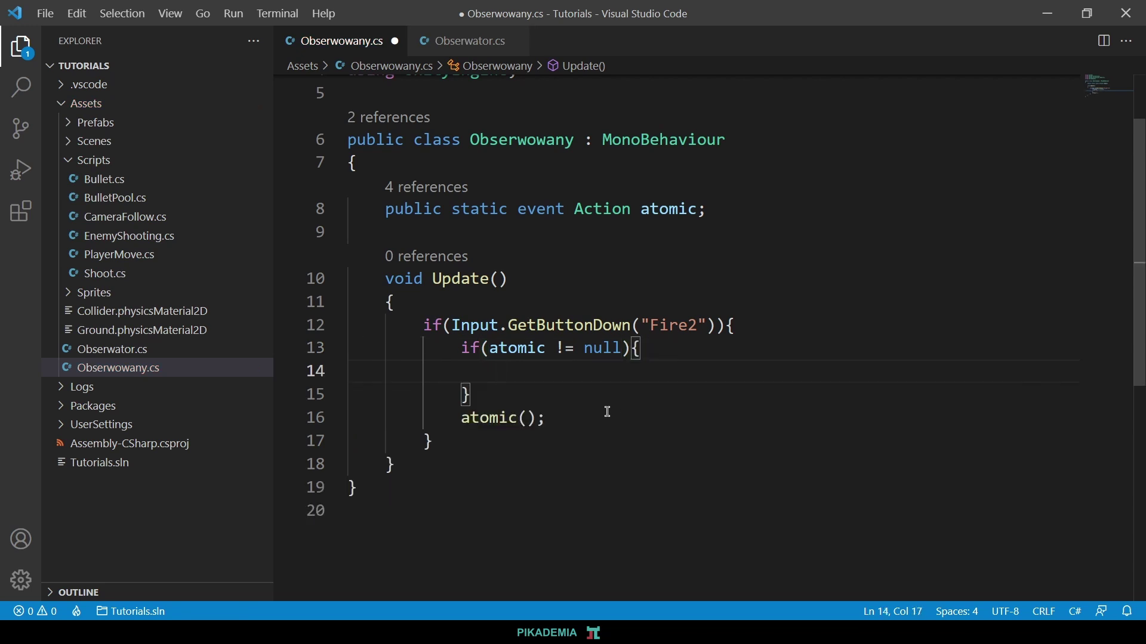
Move the atomic(); call into the null-check block, remove the leftover empty line, and save.
drag(608, 412, 357, 418)
key(ctrl+x)
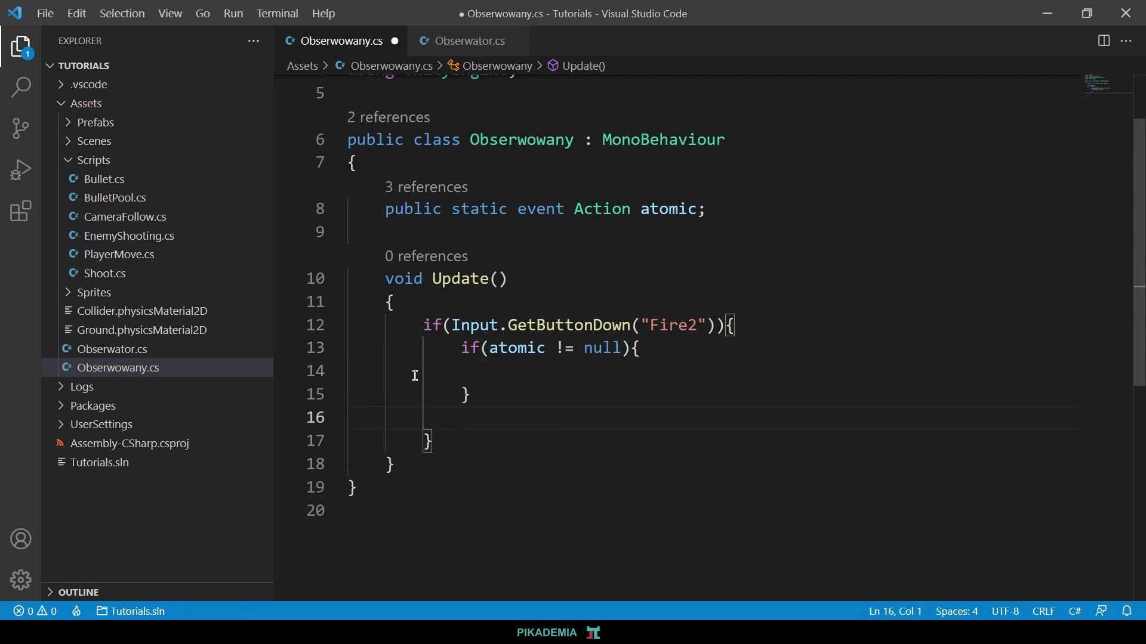
click(416, 375)
key(ctrl+v)
key(Home)
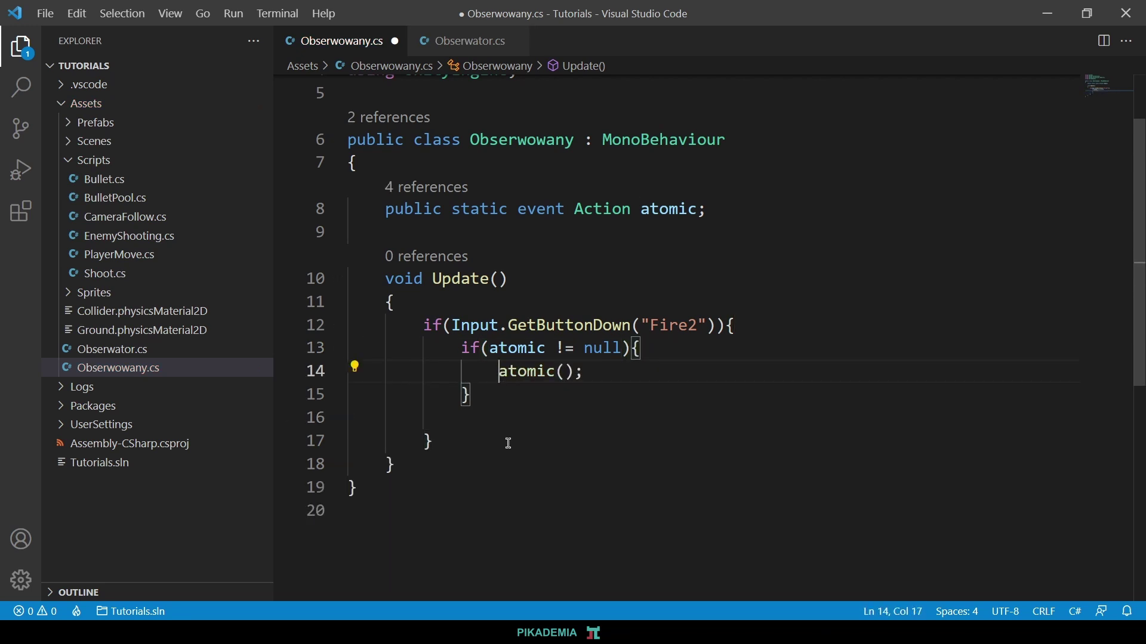
click(486, 417)
key(BackSpace)
click(542, 439)
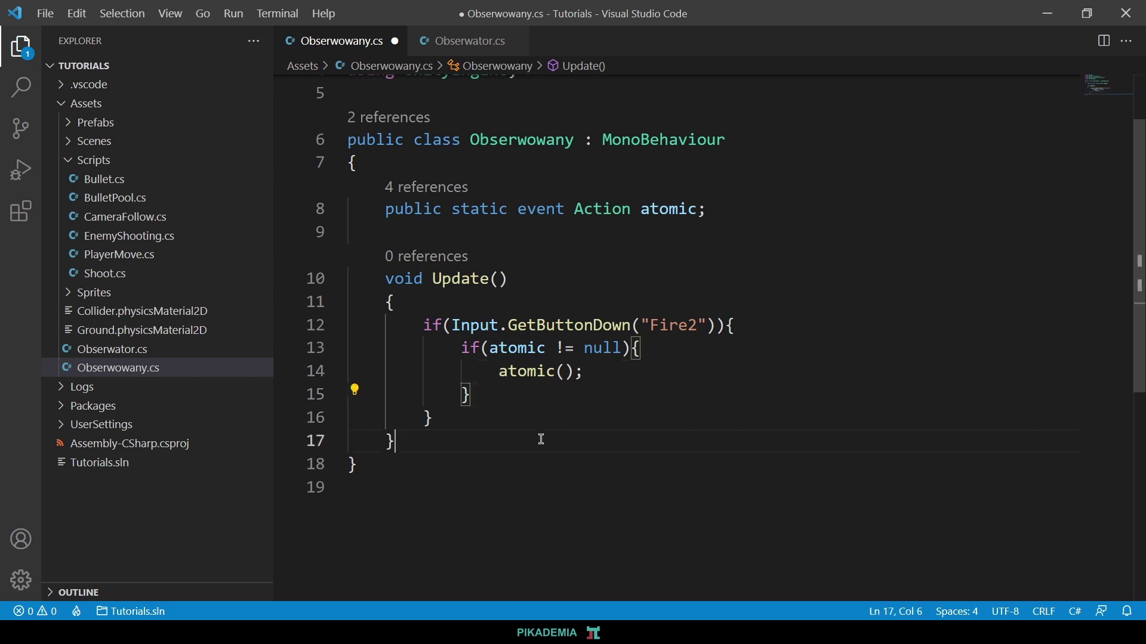
key(ctrl+s)
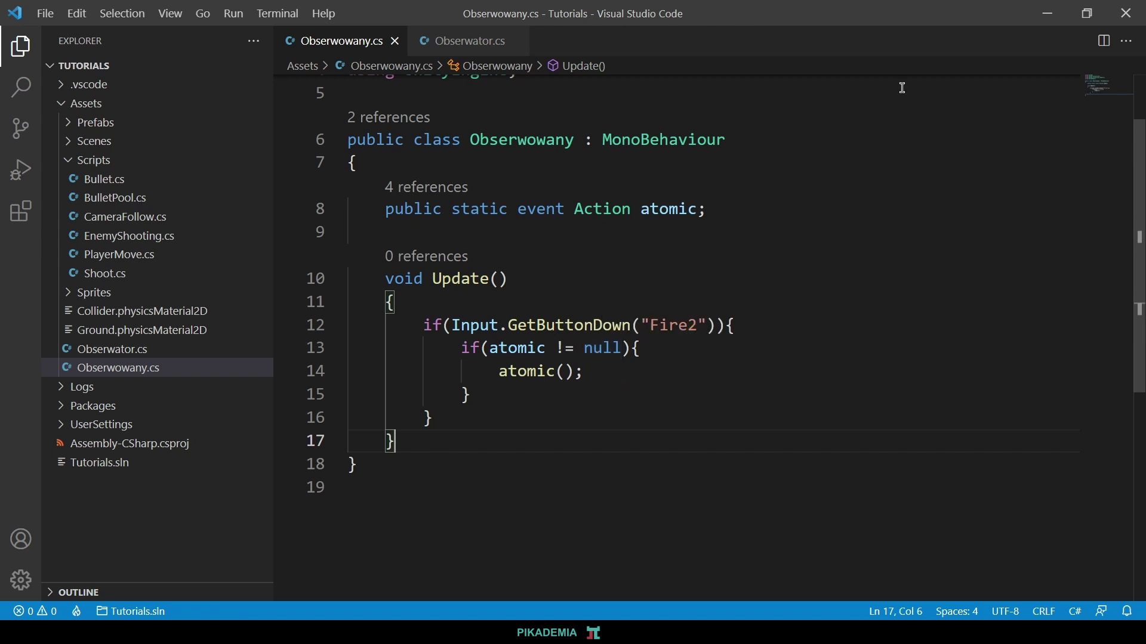
click(1048, 17)
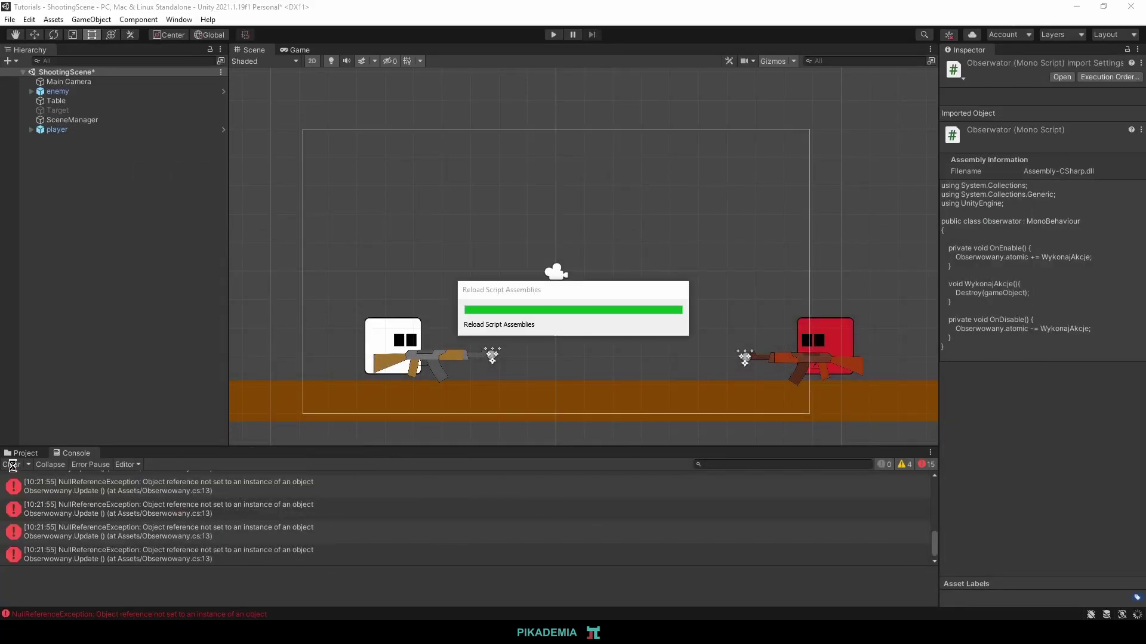
click(553, 34)
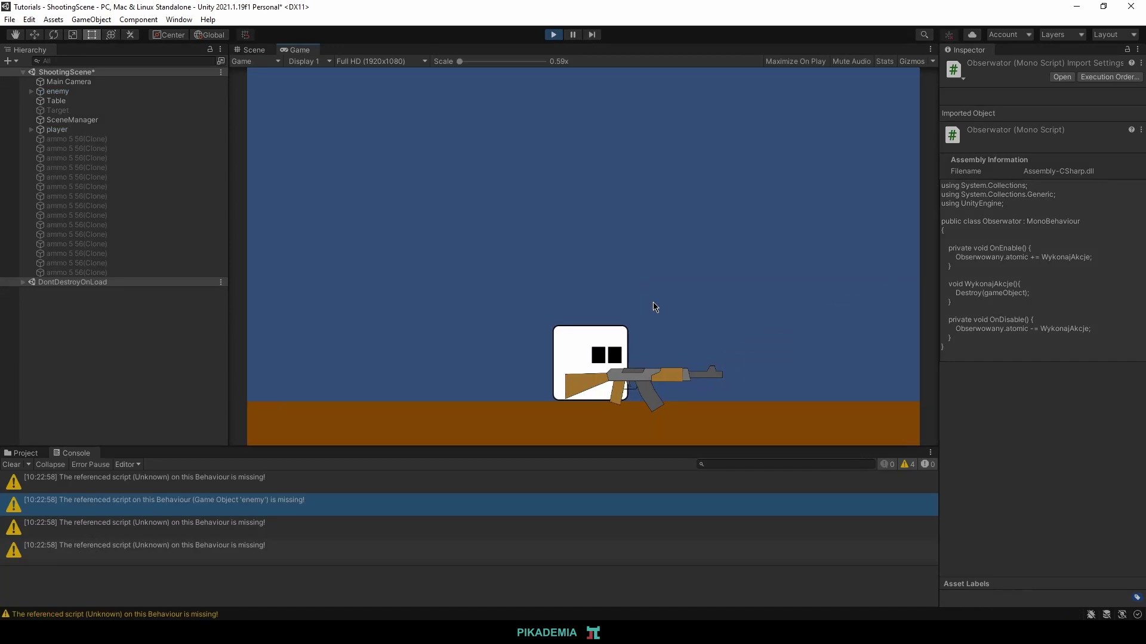
click(657, 305)
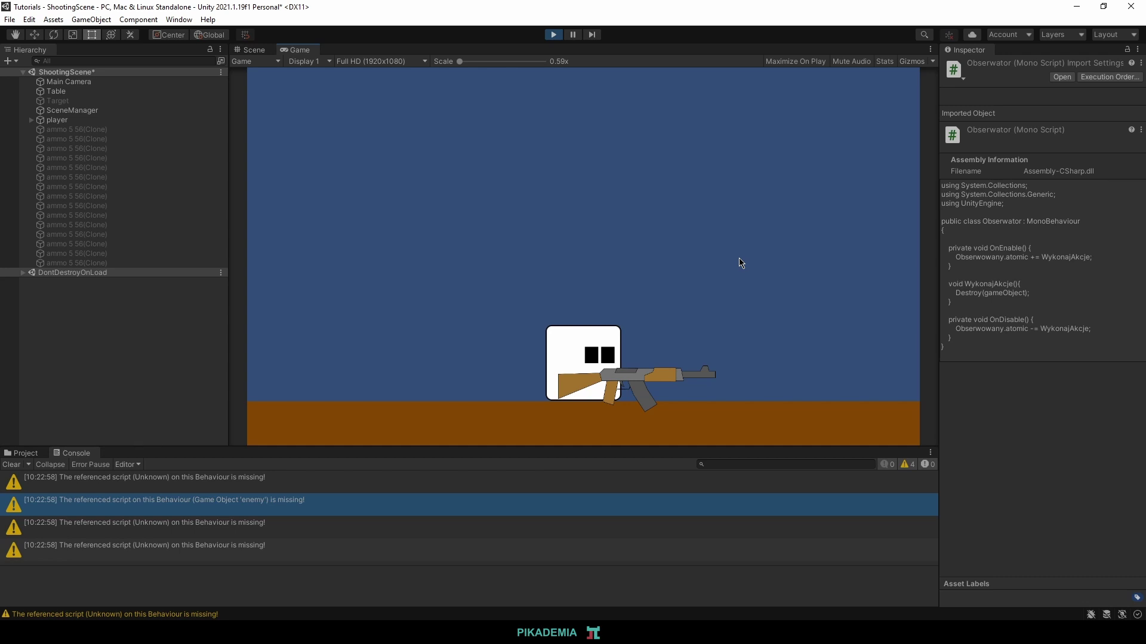
click(554, 35)
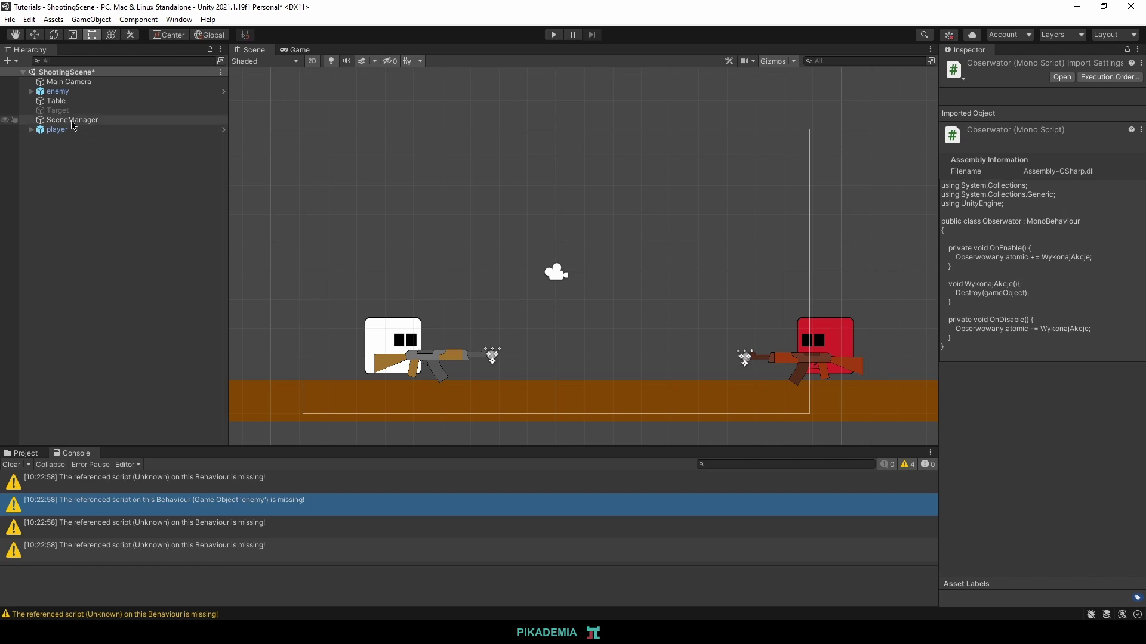
Duplicate the red enemy repeatedly, reposition the copies, and play the scene.
click(58, 92)
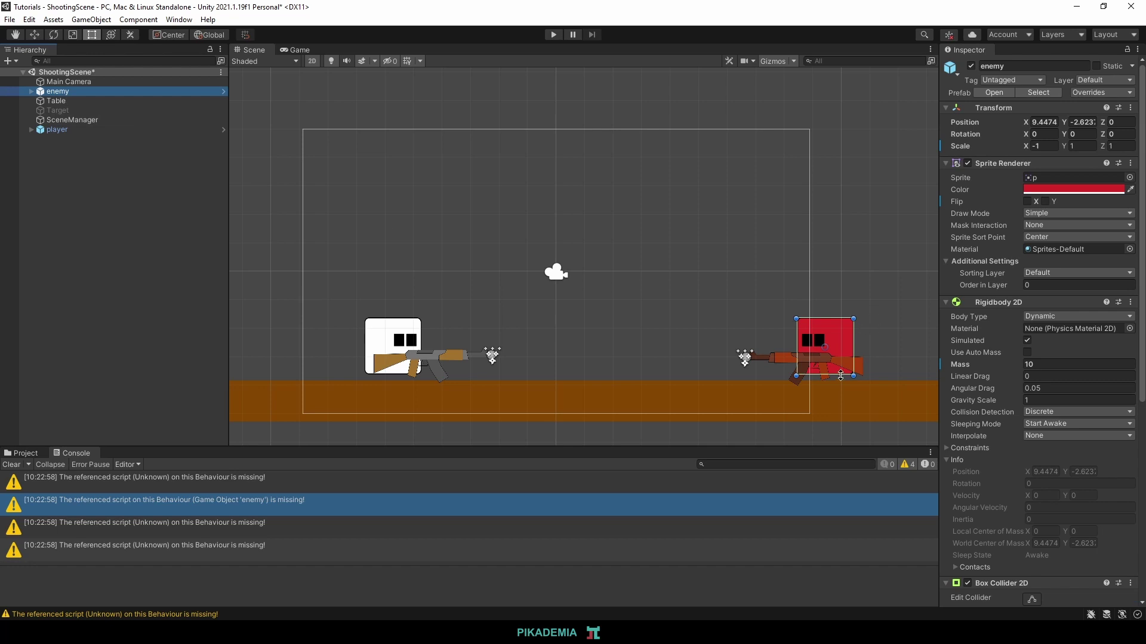
key(ctrl+d)
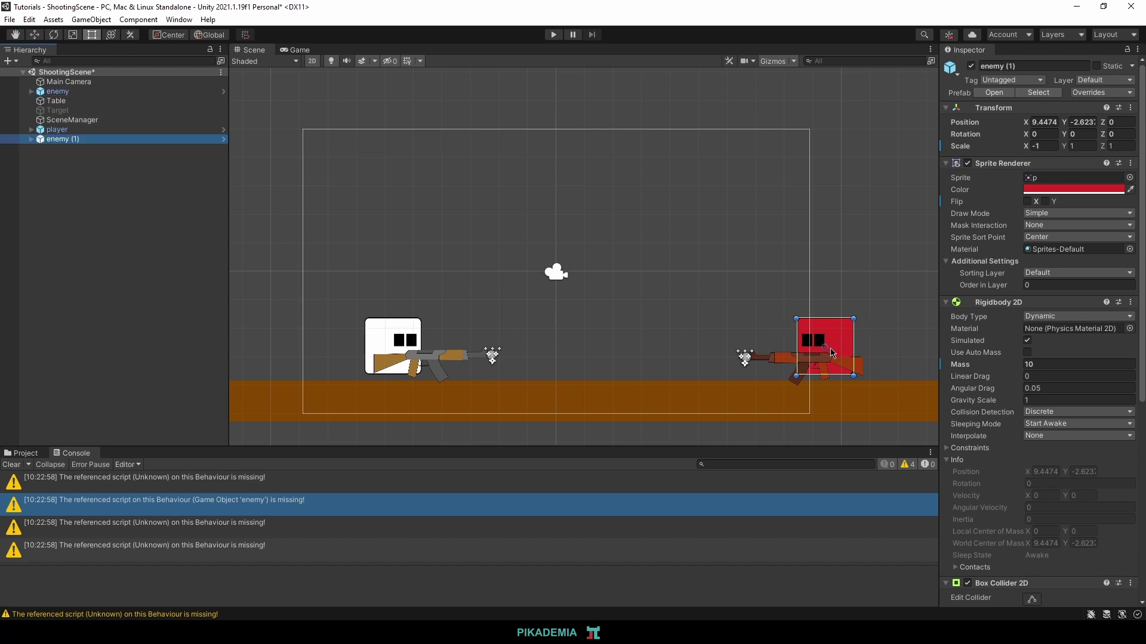
key(ctrl+d)
mouse_move(835, 344)
mouse_down()
mouse_move(811, 239)
mouse_move(914, 219)
mouse_move(900, 174)
mouse_move(817, 175)
mouse_move(715, 337)
mouse_move(700, 190)
mouse_up()
key(ctrl+d)
key(ctrl+d)
key(ctrl+d)
key(ctrl+d)
key(ctrl+d)
key(ctrl+d)
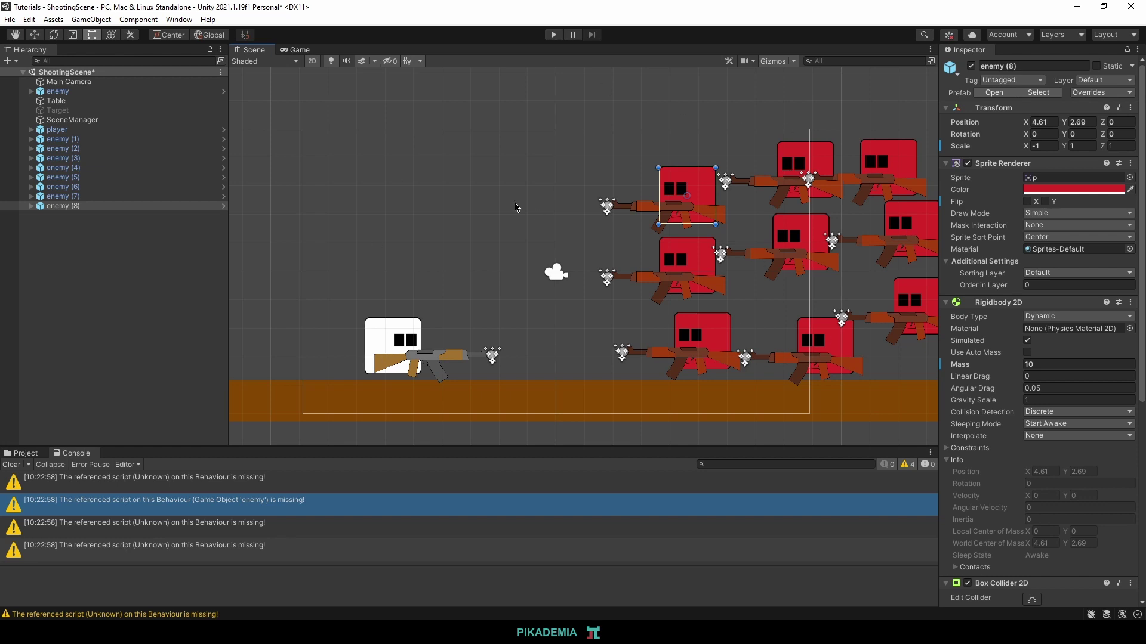
click(552, 35)
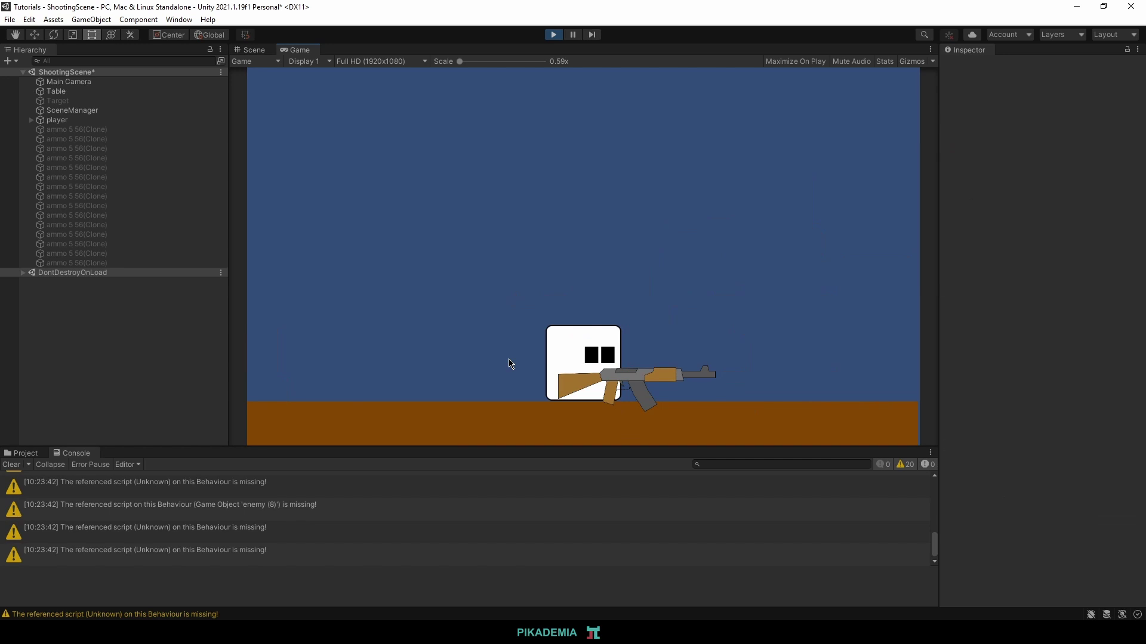
Stop the Unity play test.
click(553, 34)
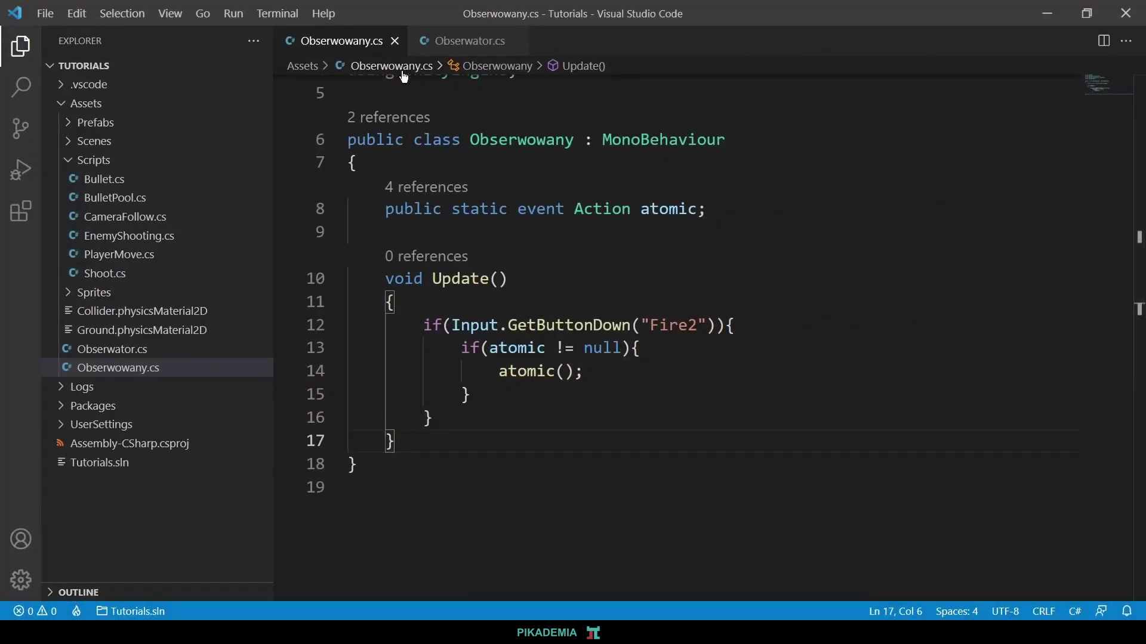
In Obserwator.cs, review the atomic event subscription line in OnEnable.
click(448, 43)
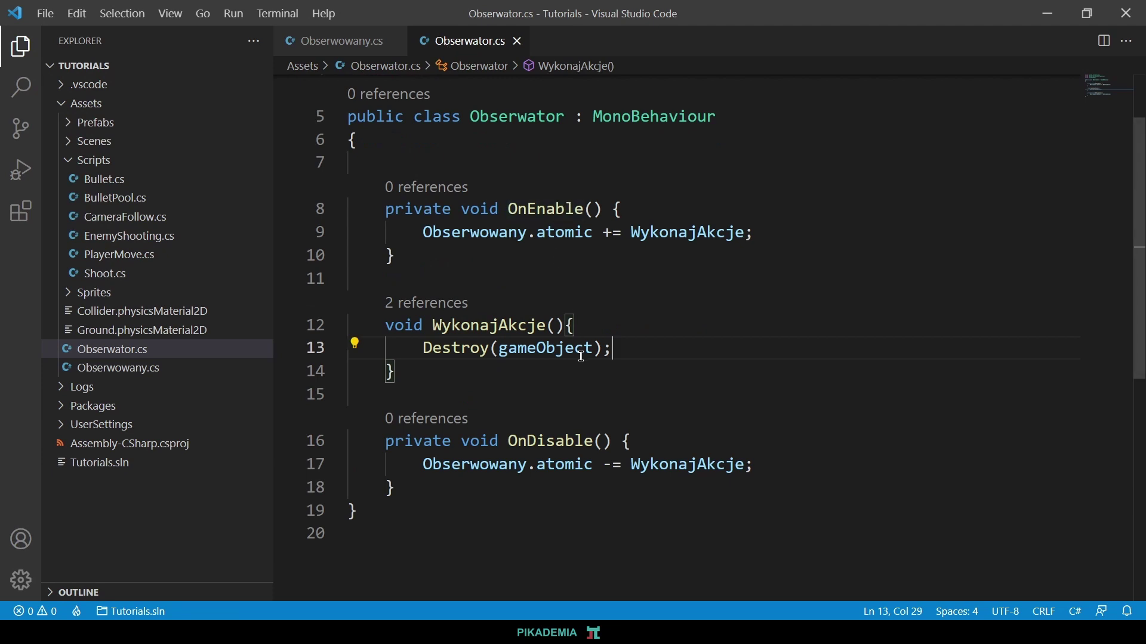
scroll(461, 79, up, 2)
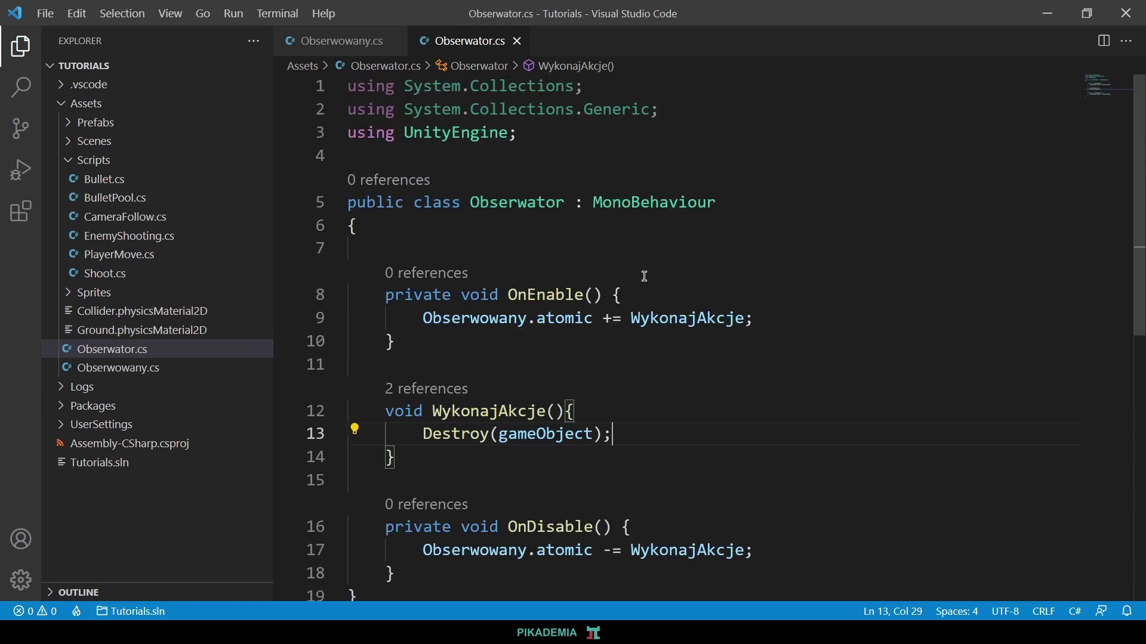
drag(774, 319, 415, 327)
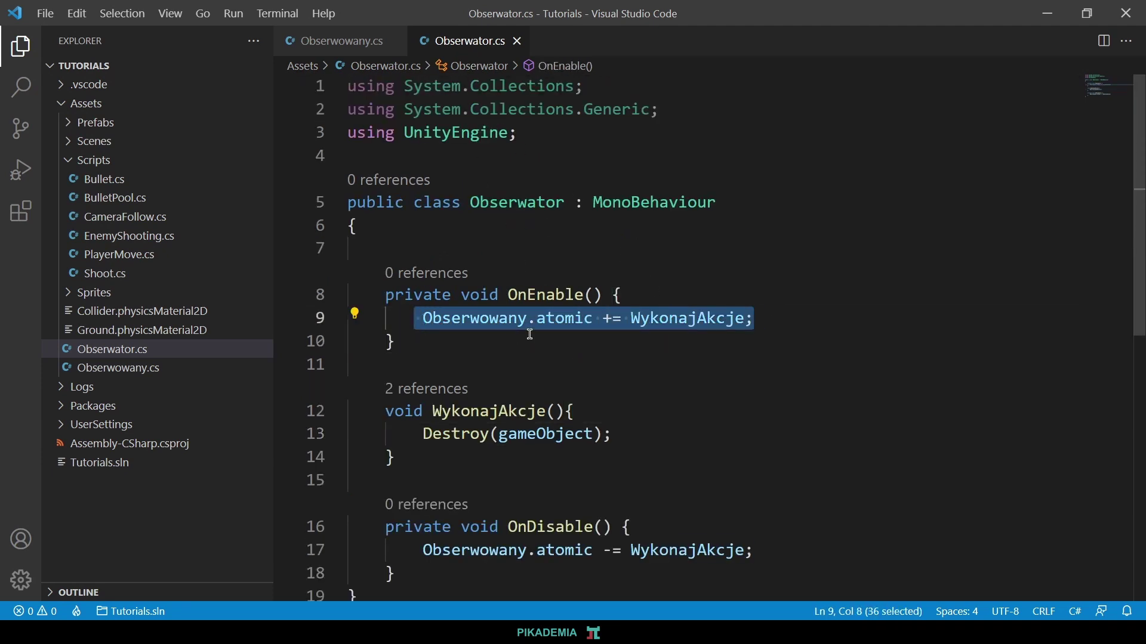
mouse_move(628, 320)
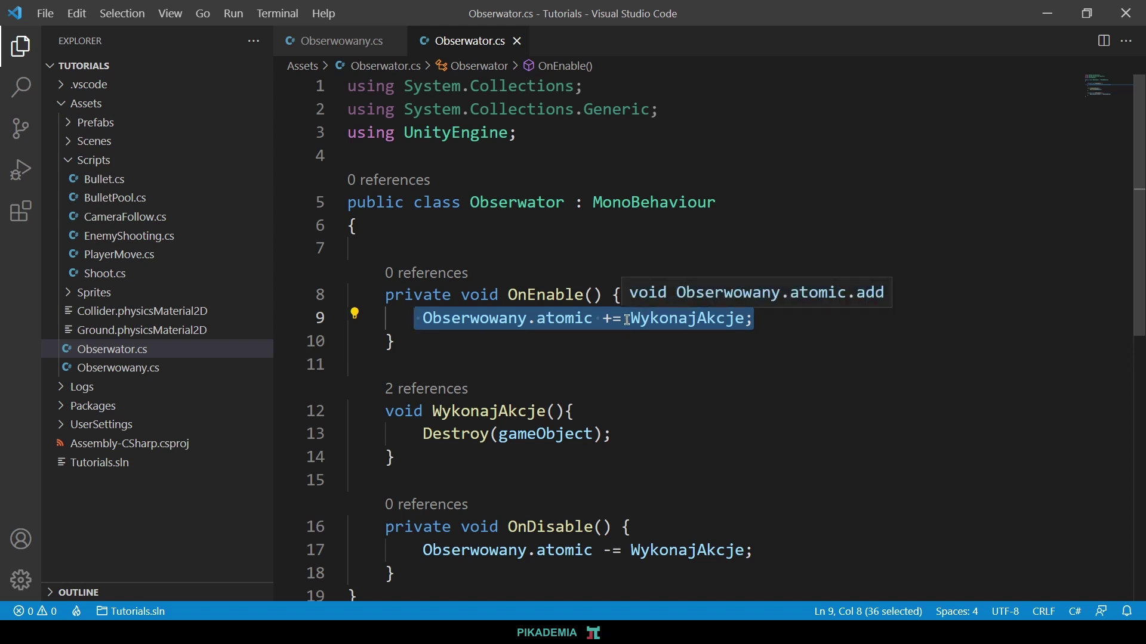
mouse_move(447, 420)
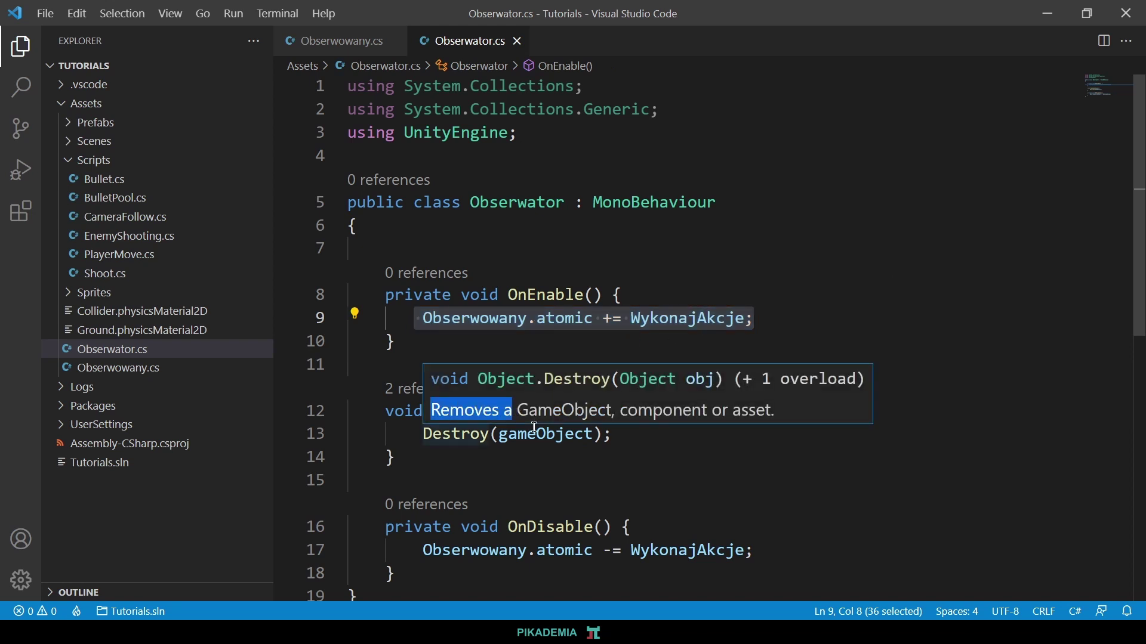
click(396, 458)
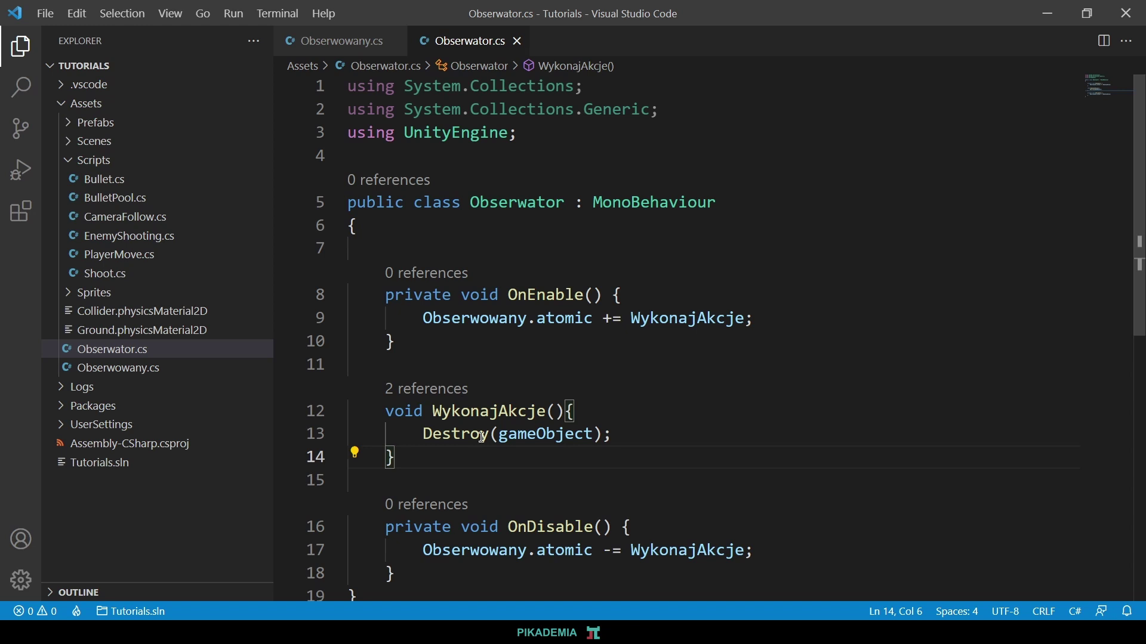
Compare Obserwowany.cs's static atomic declaration and null-checked atomic(); call, then return to OnEnable in Obserwator.cs.
click(320, 43)
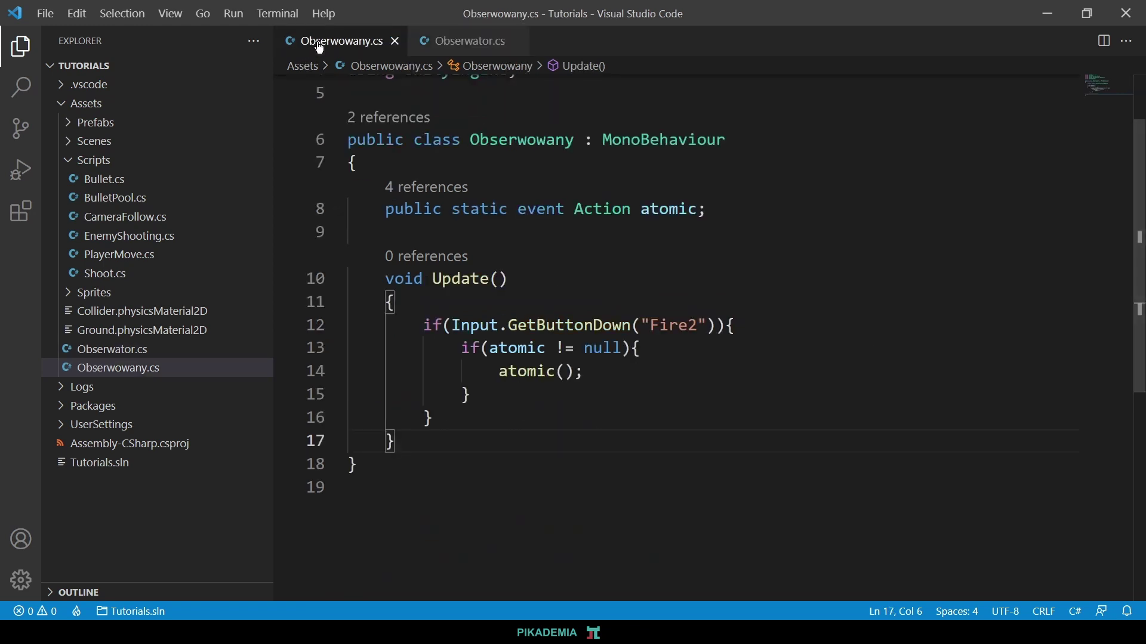
drag(728, 210, 351, 211)
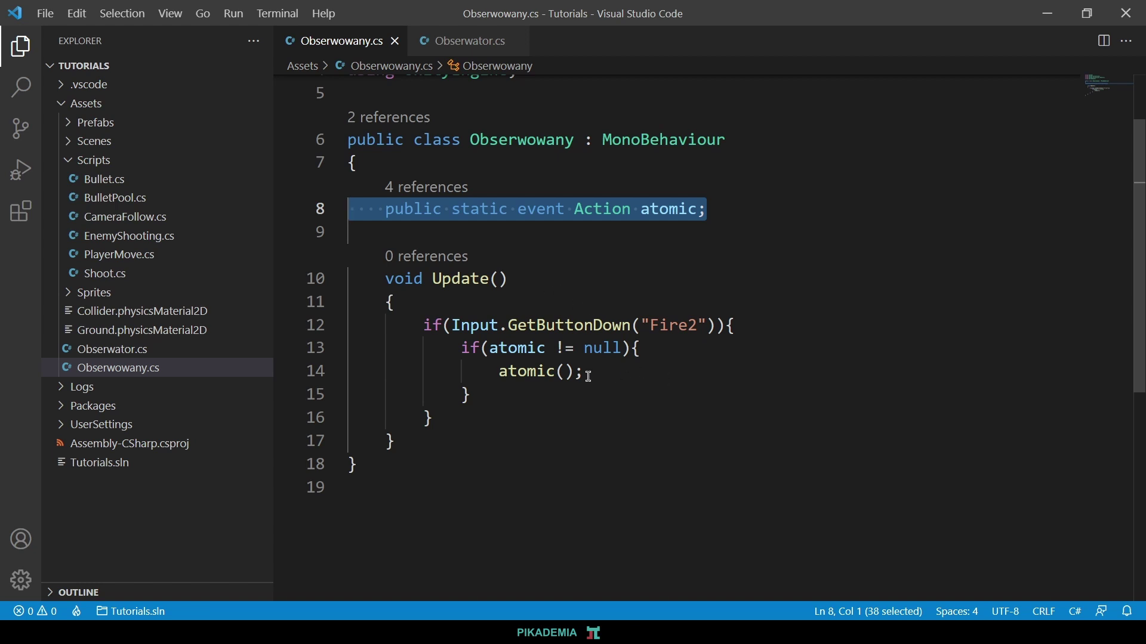
drag(588, 373, 452, 373)
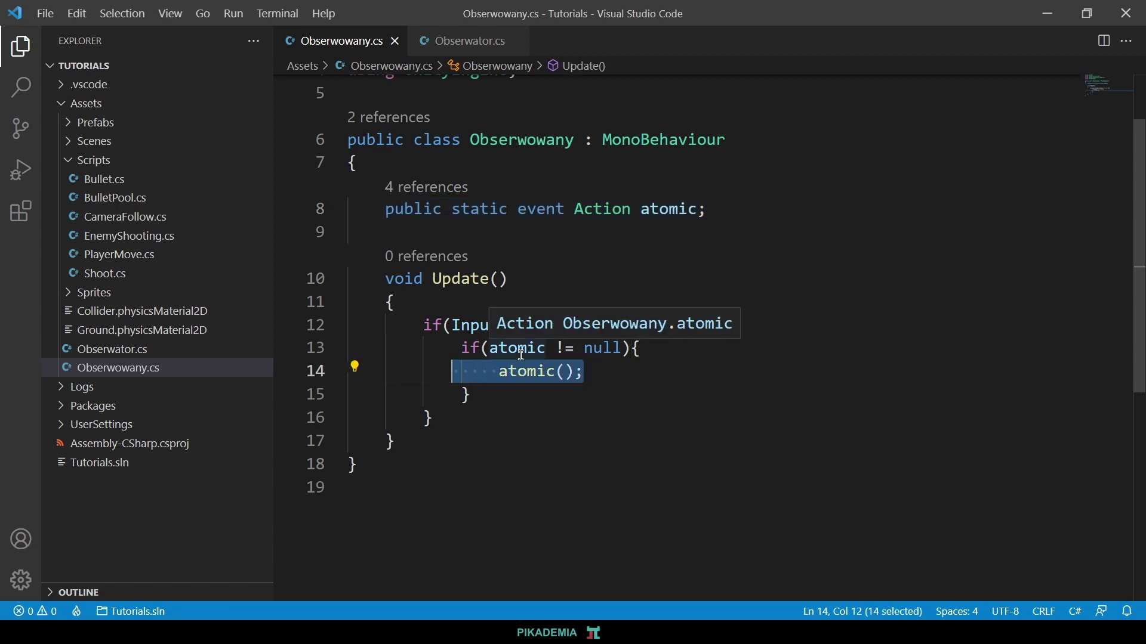
click(462, 40)
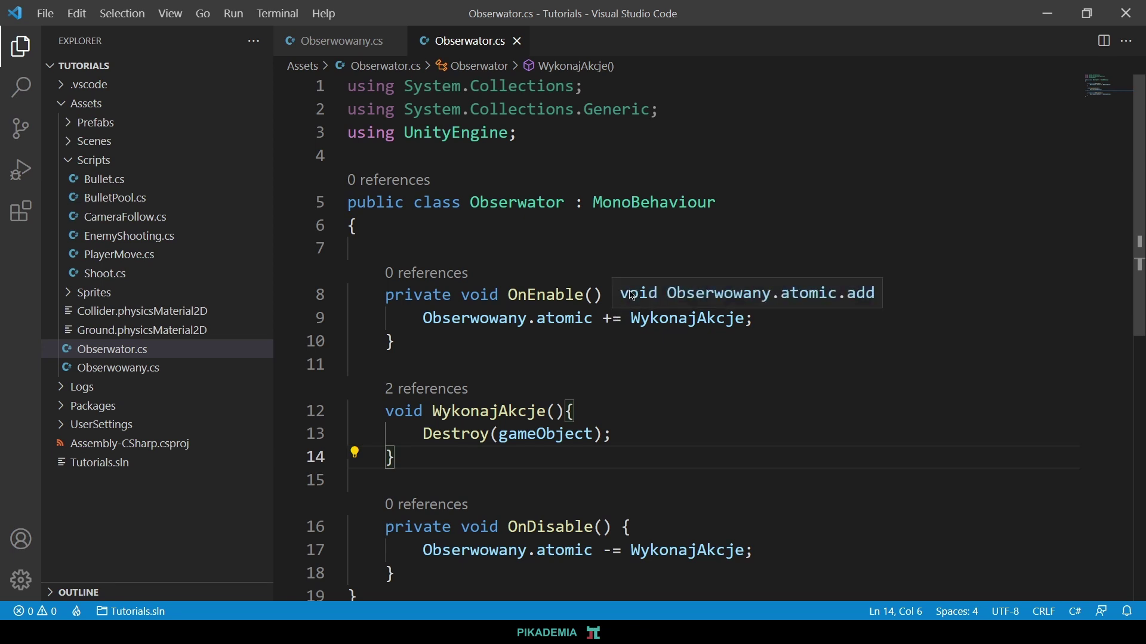
click(684, 340)
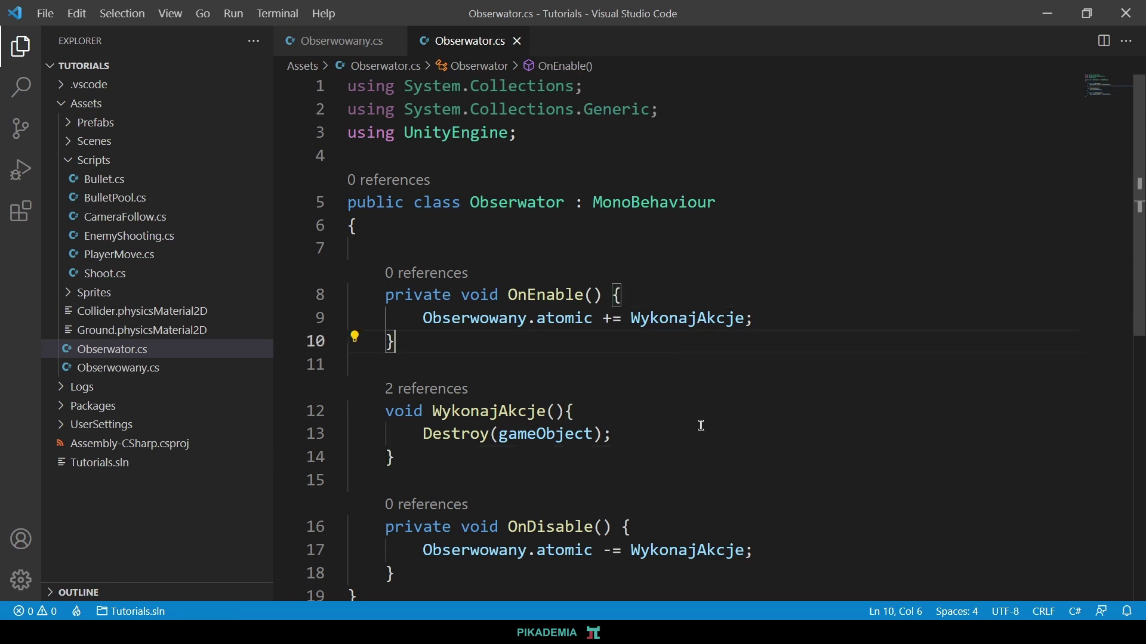